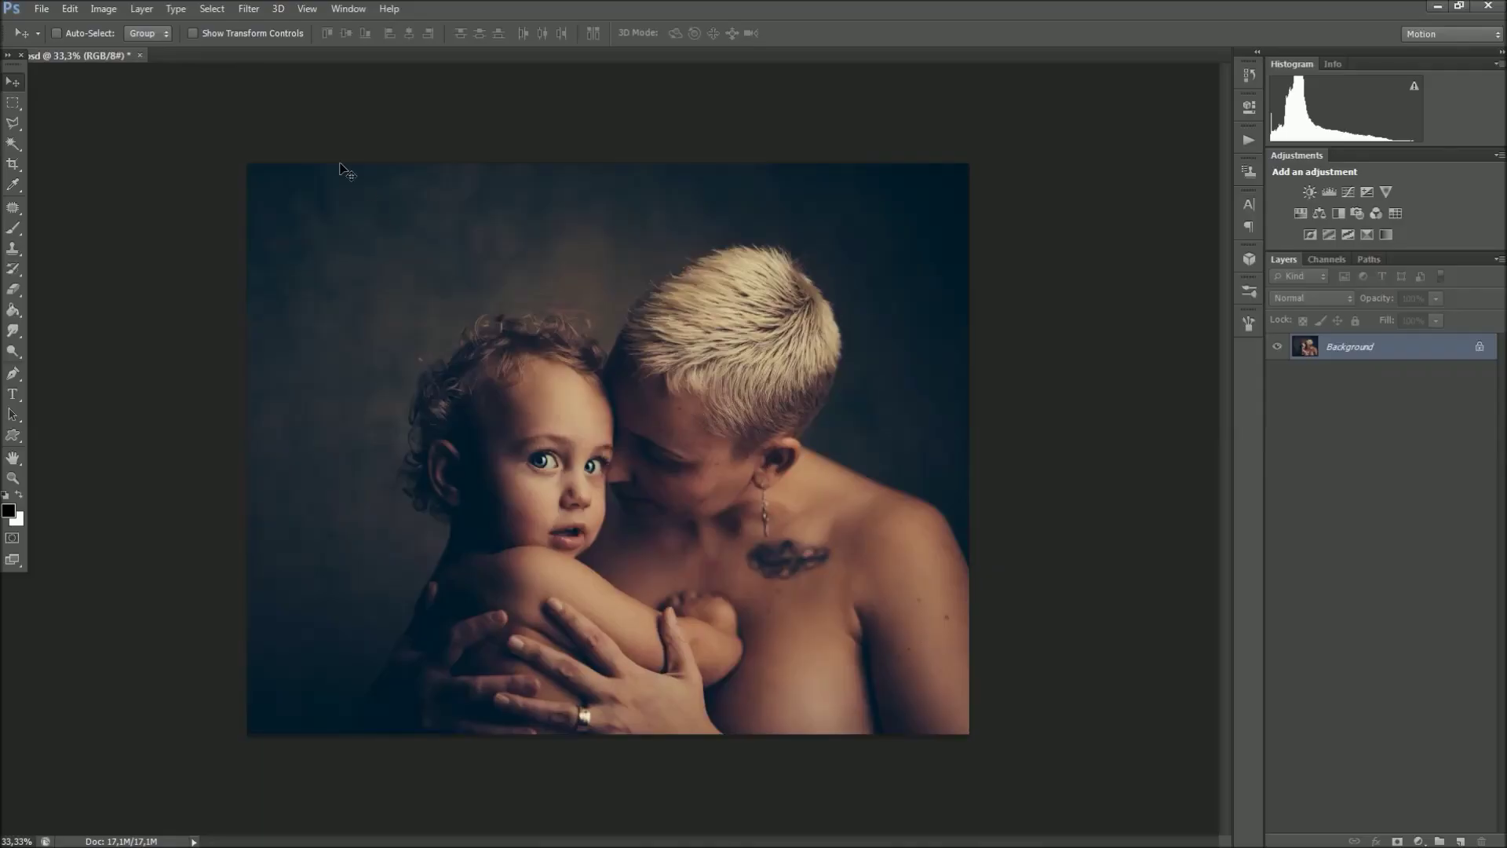
# - Load the Brush.abr ink brushes from the Ink in Water folder into the Preset Manager's brushes
pyautogui.click(69, 9)
pyautogui.moveTo(141, 577)
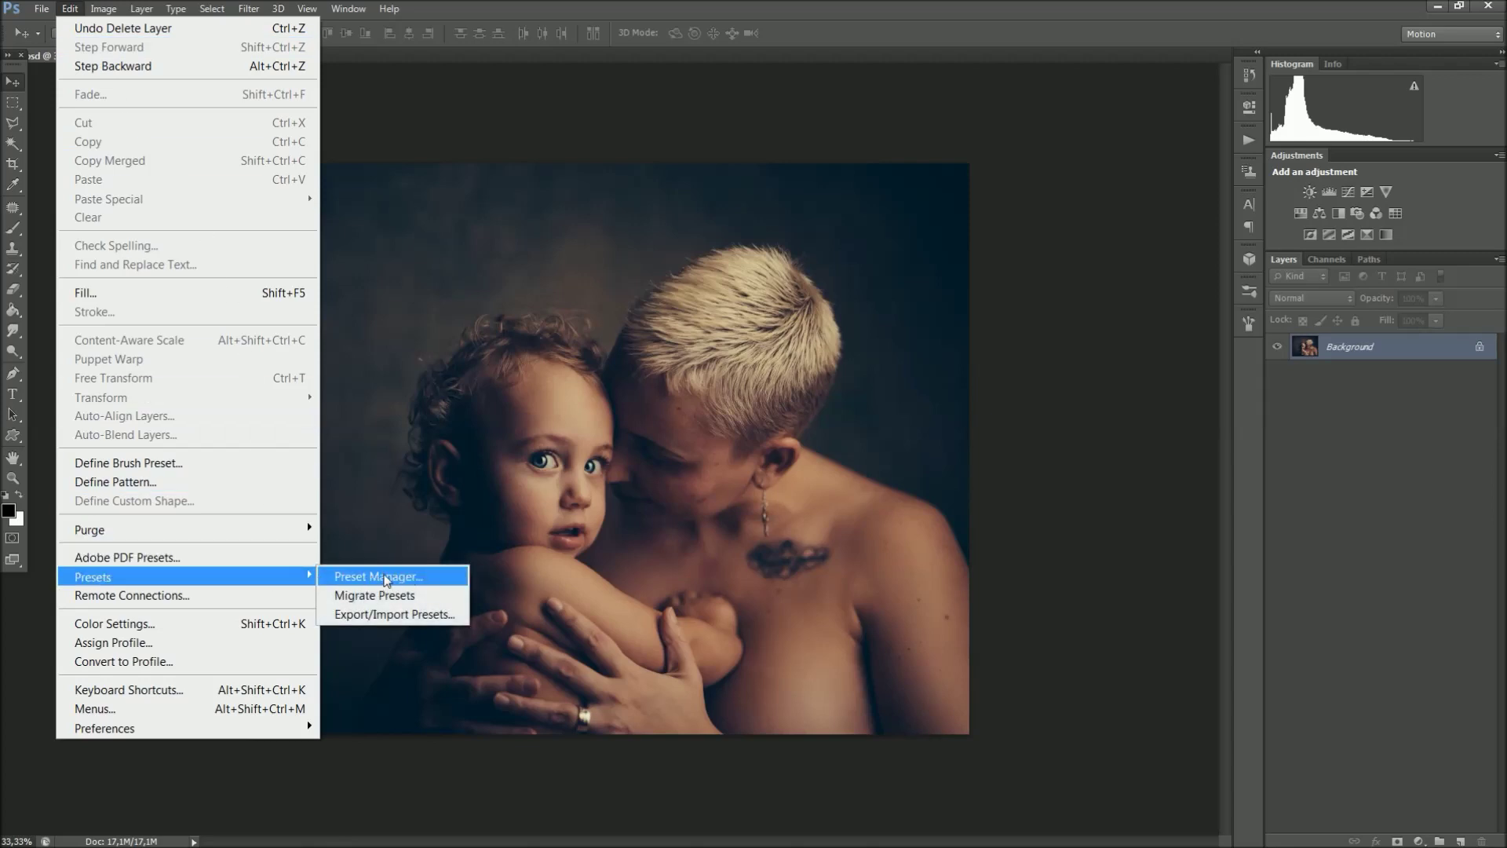
pyautogui.click(441, 578)
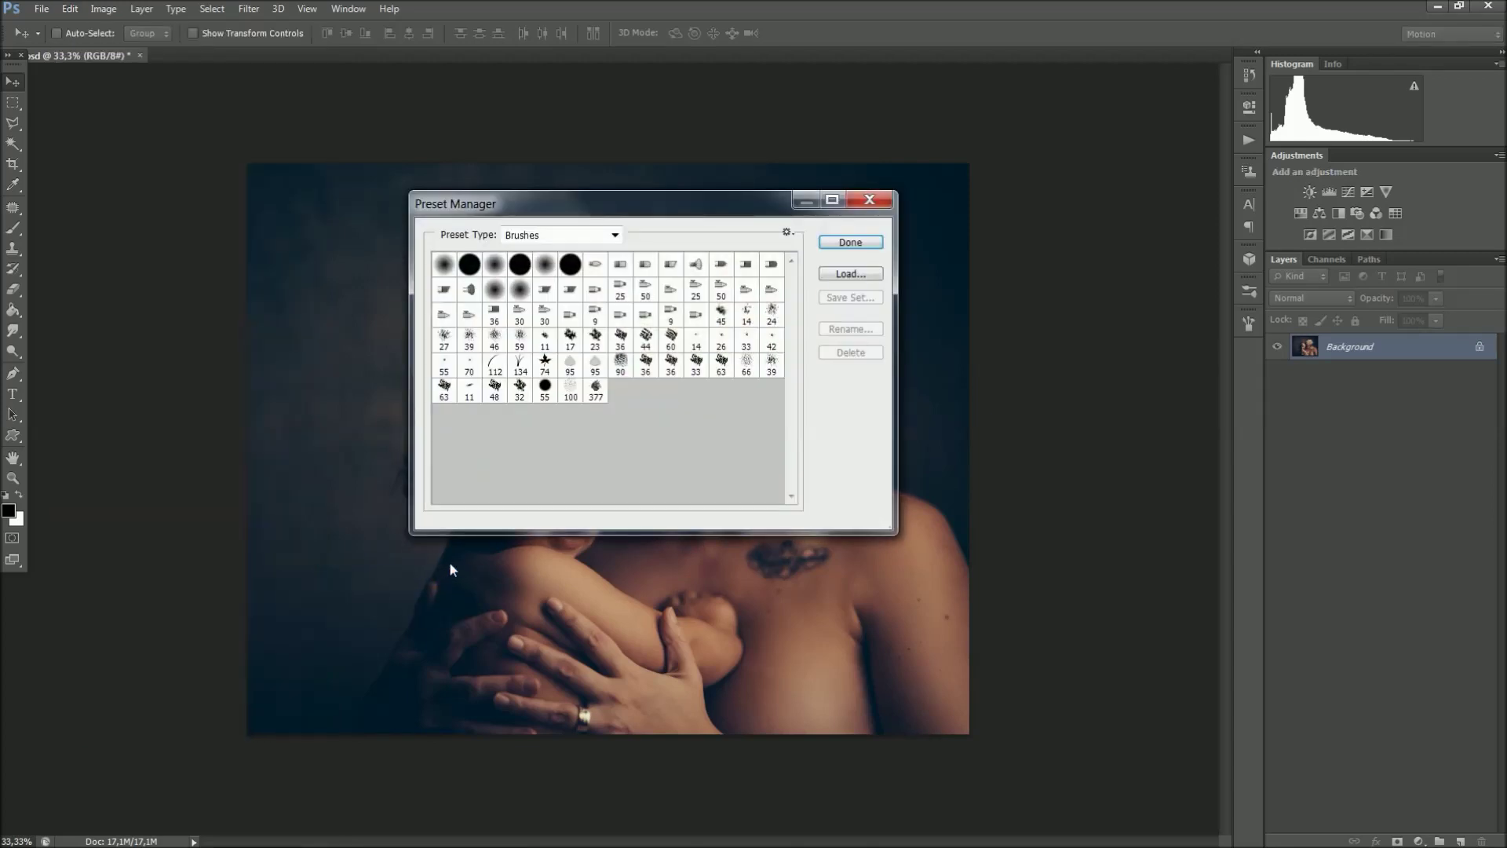
pyautogui.click(848, 275)
pyautogui.click(730, 267)
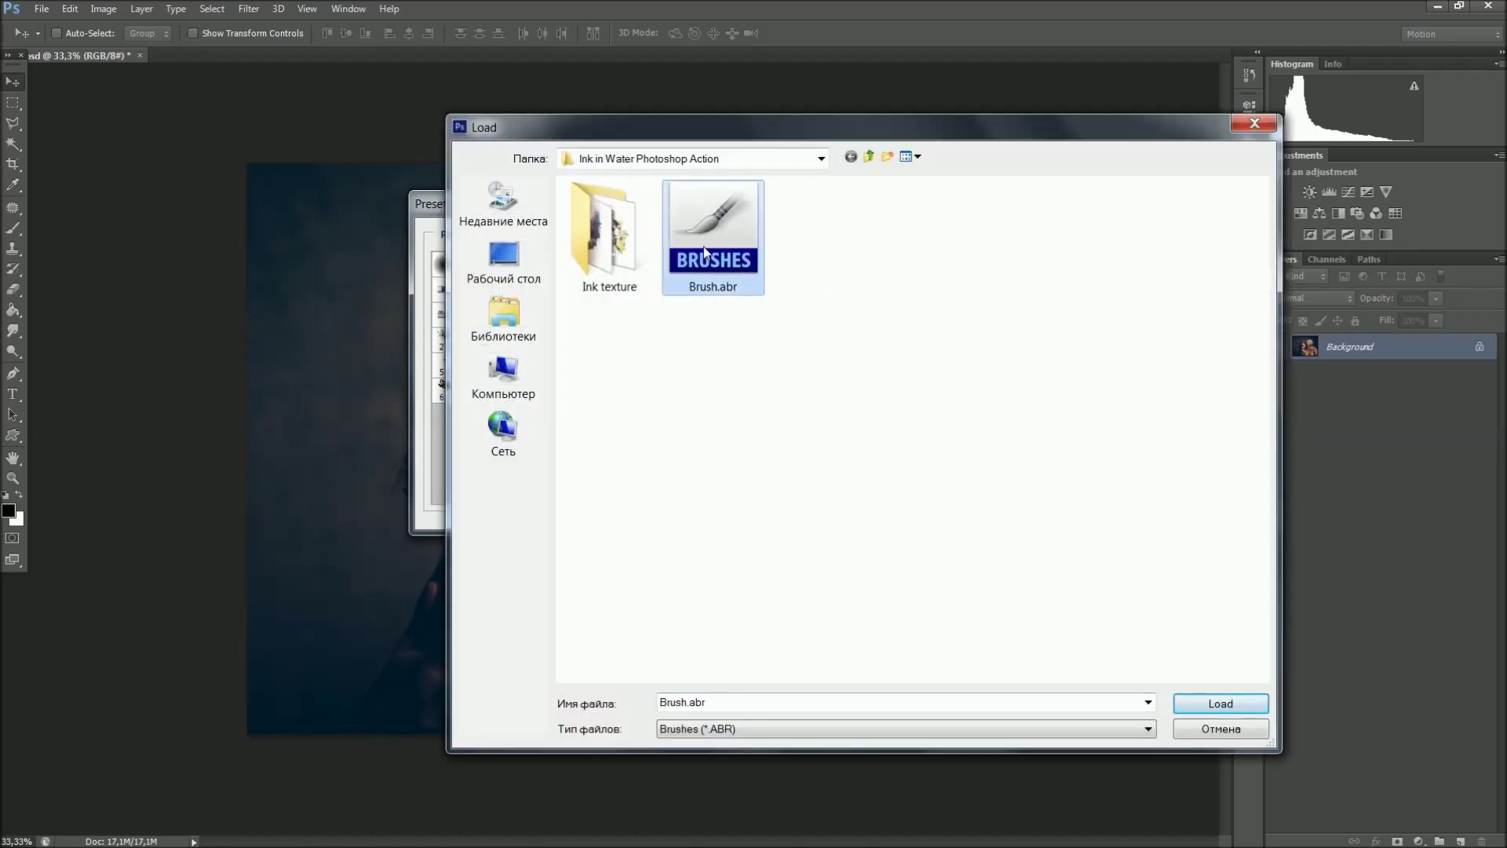
pyautogui.click(1188, 701)
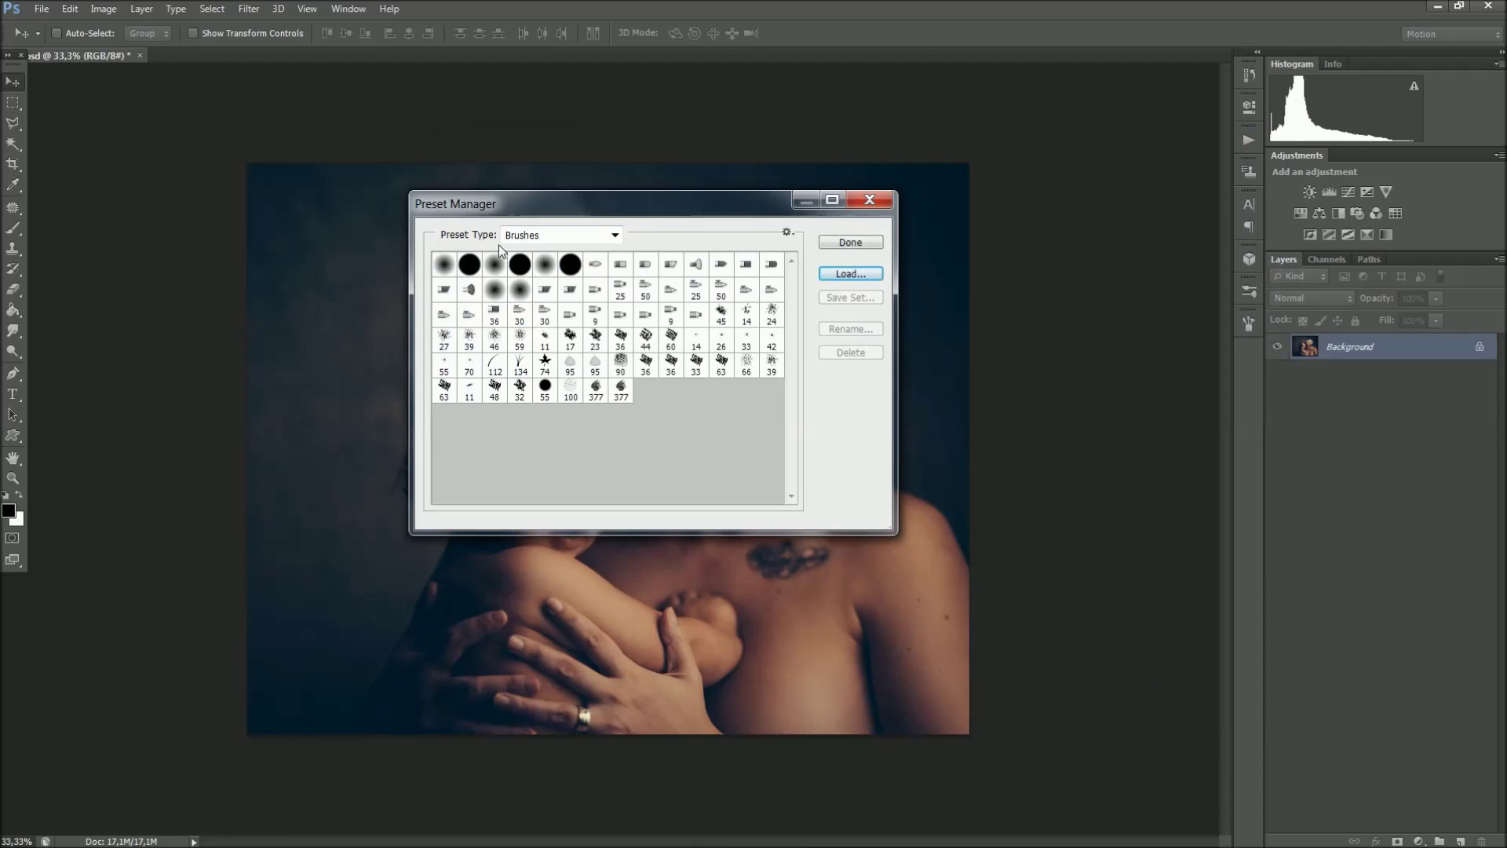
pyautogui.click(851, 243)
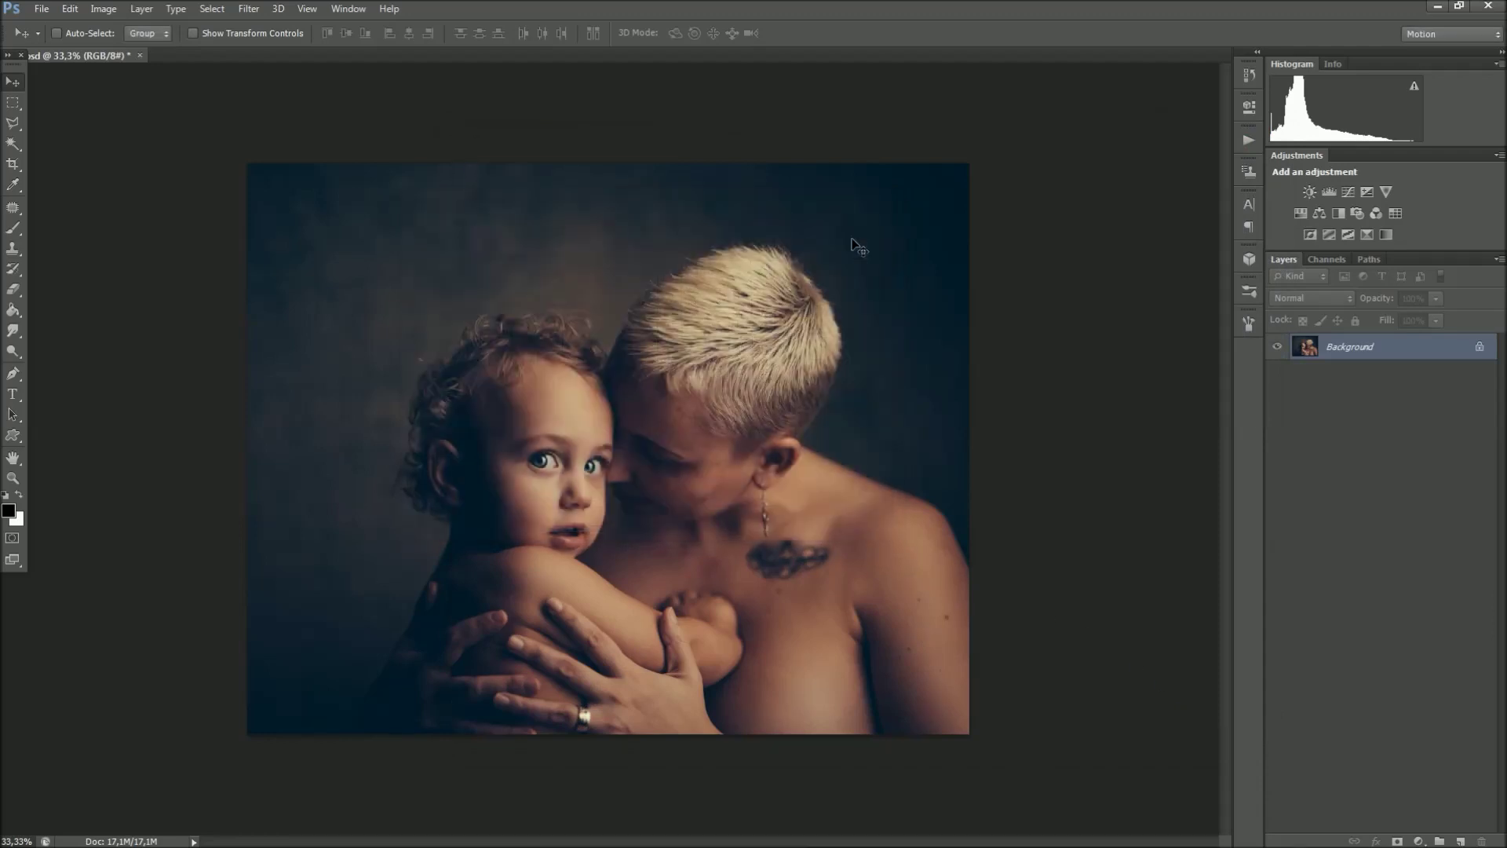
# - Confirm the image is RGB 8-bit and show the Actions panel
pyautogui.click(106, 9)
pyautogui.moveTo(120, 28)
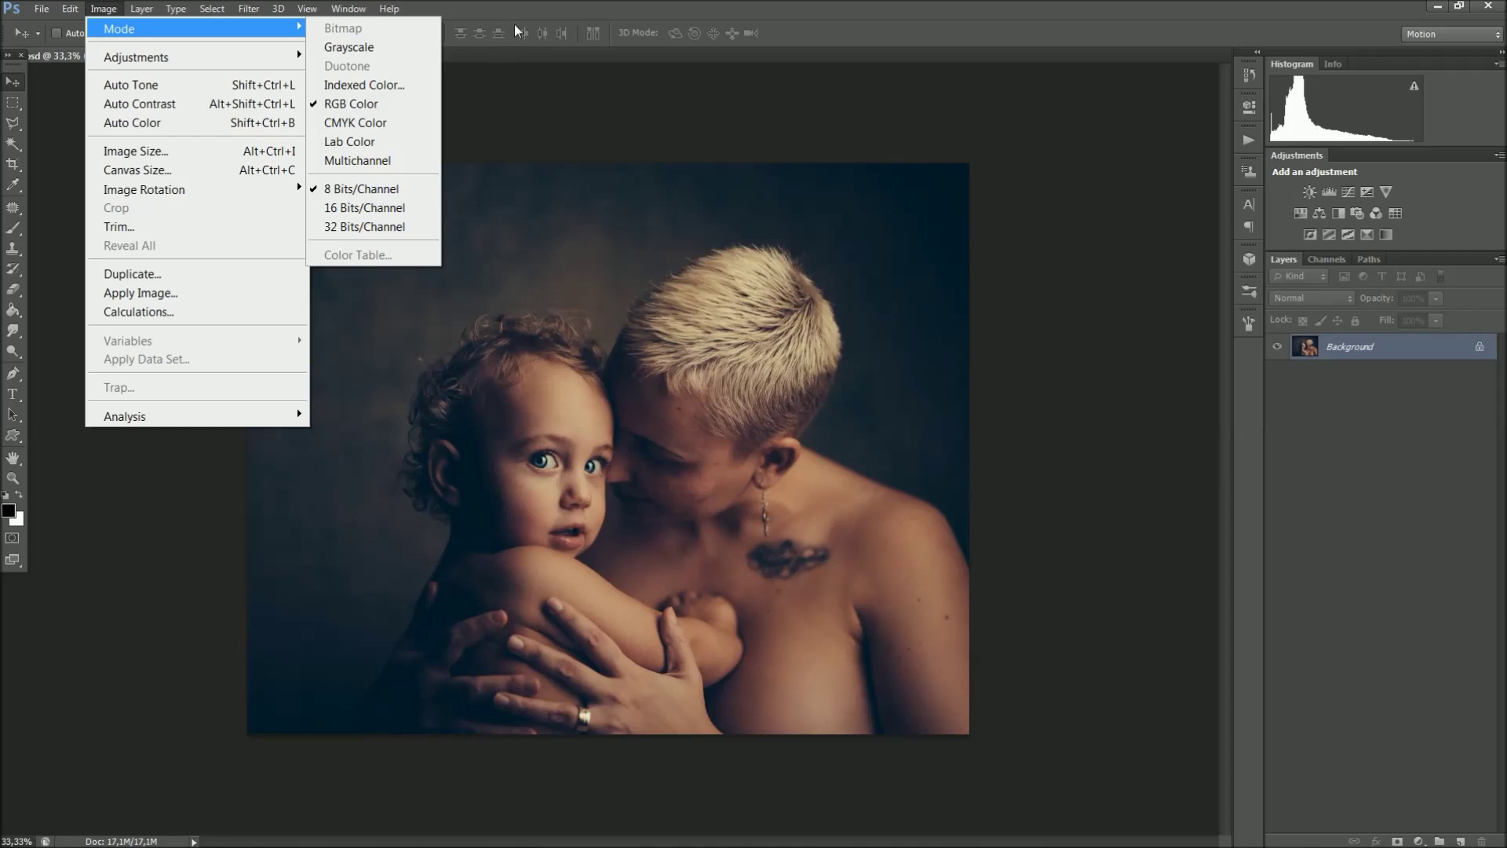
pyautogui.click(532, 9)
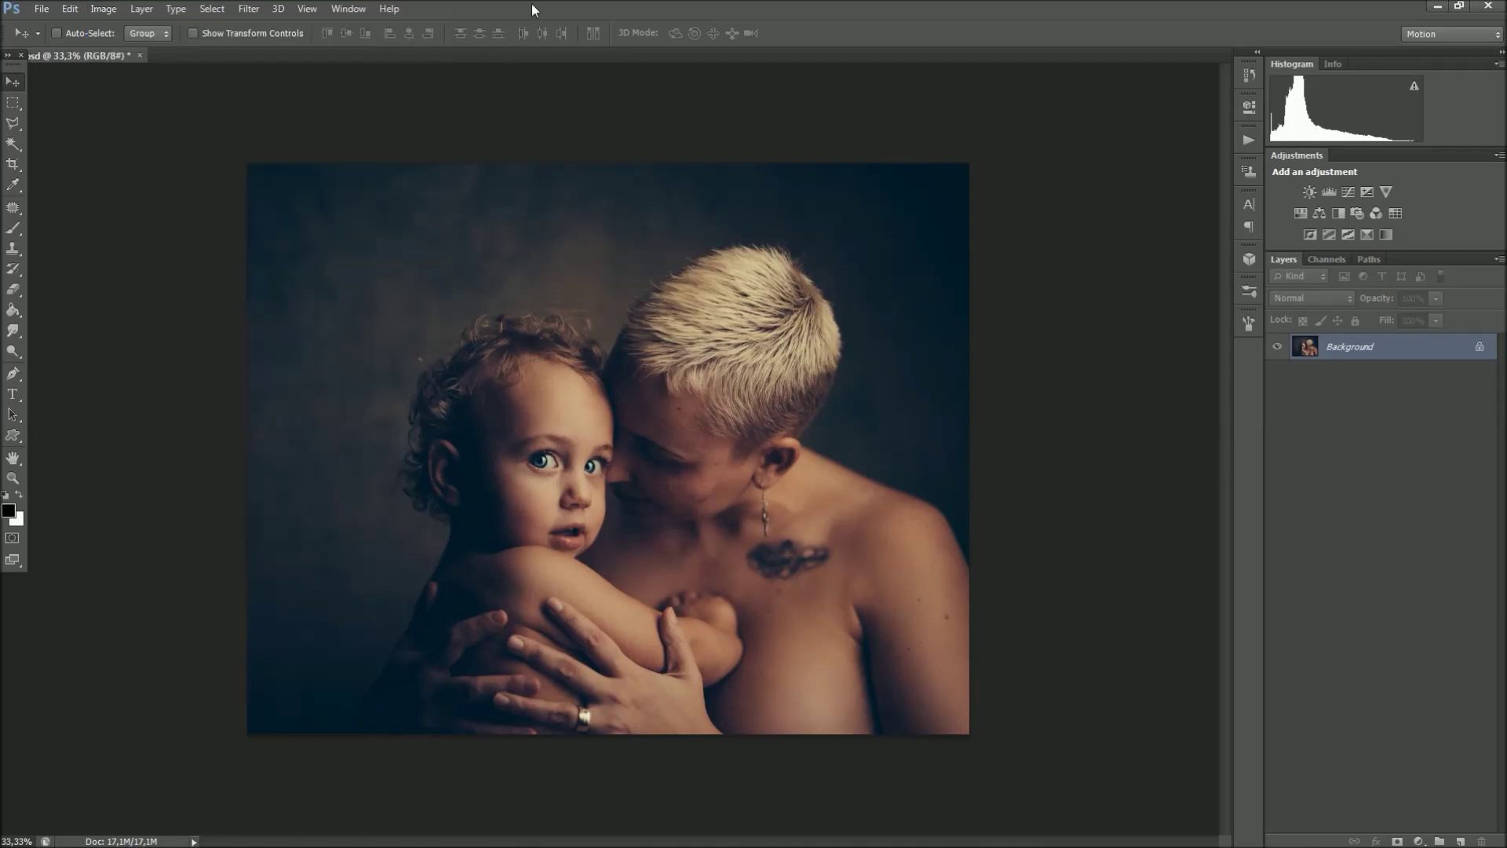
pyautogui.click(350, 9)
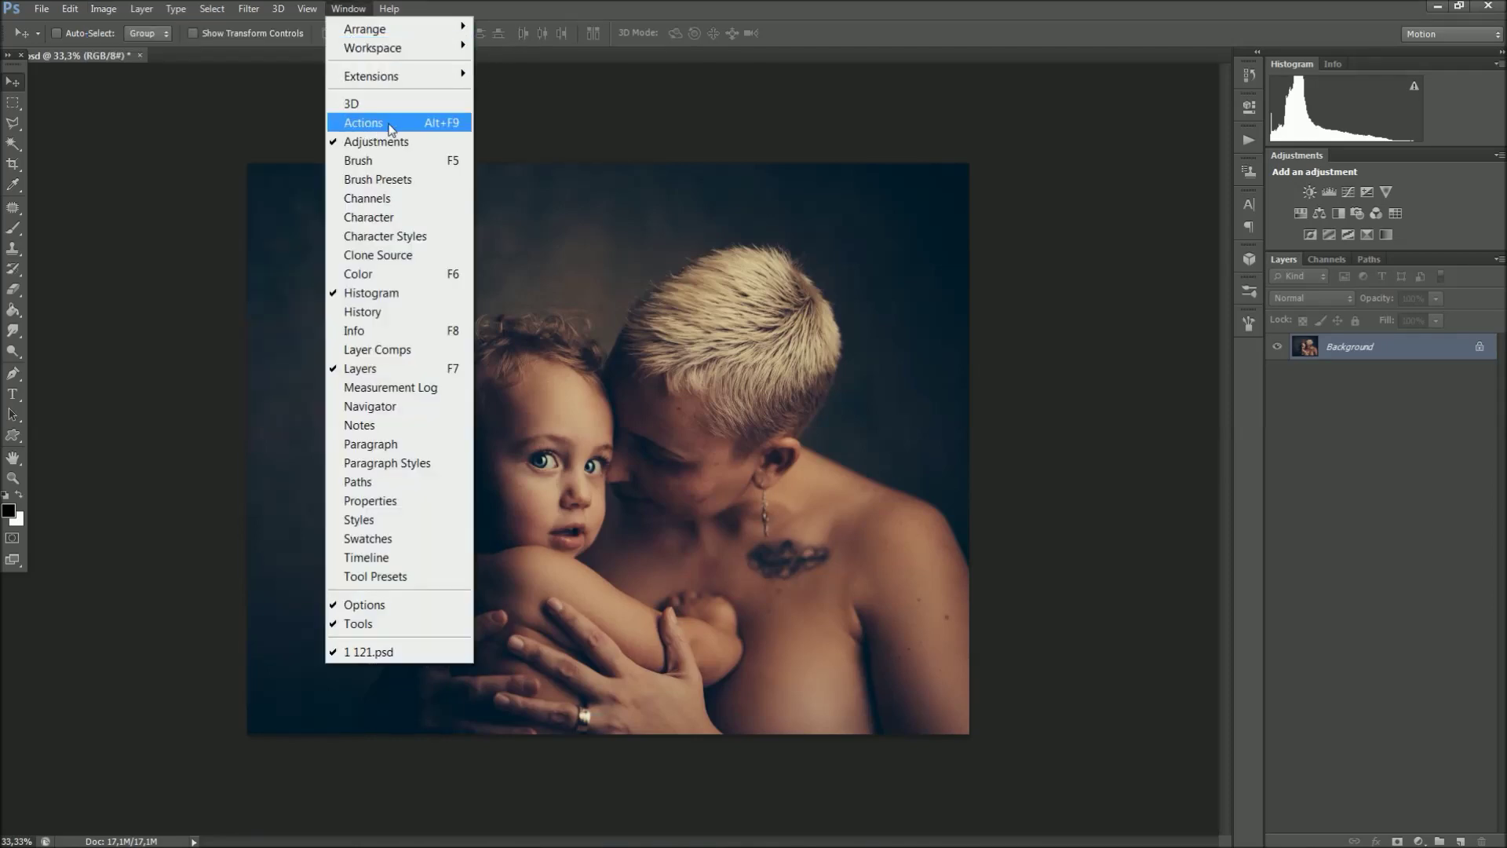
pyautogui.click(434, 125)
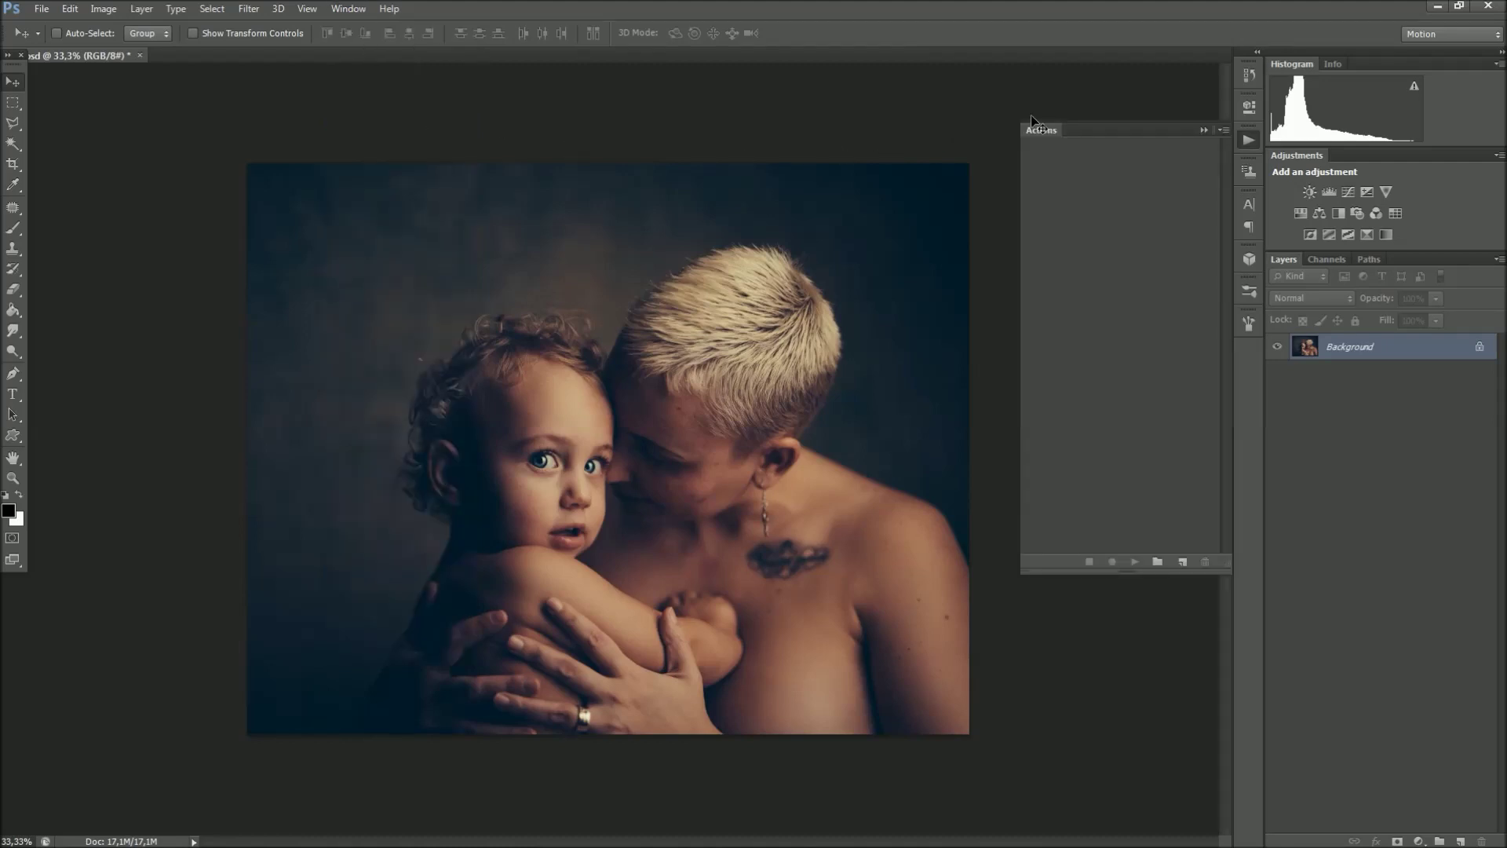
# - Load the Ink in Water Photoshop Action.atn set and select its PLAY action
pyautogui.click(1223, 130)
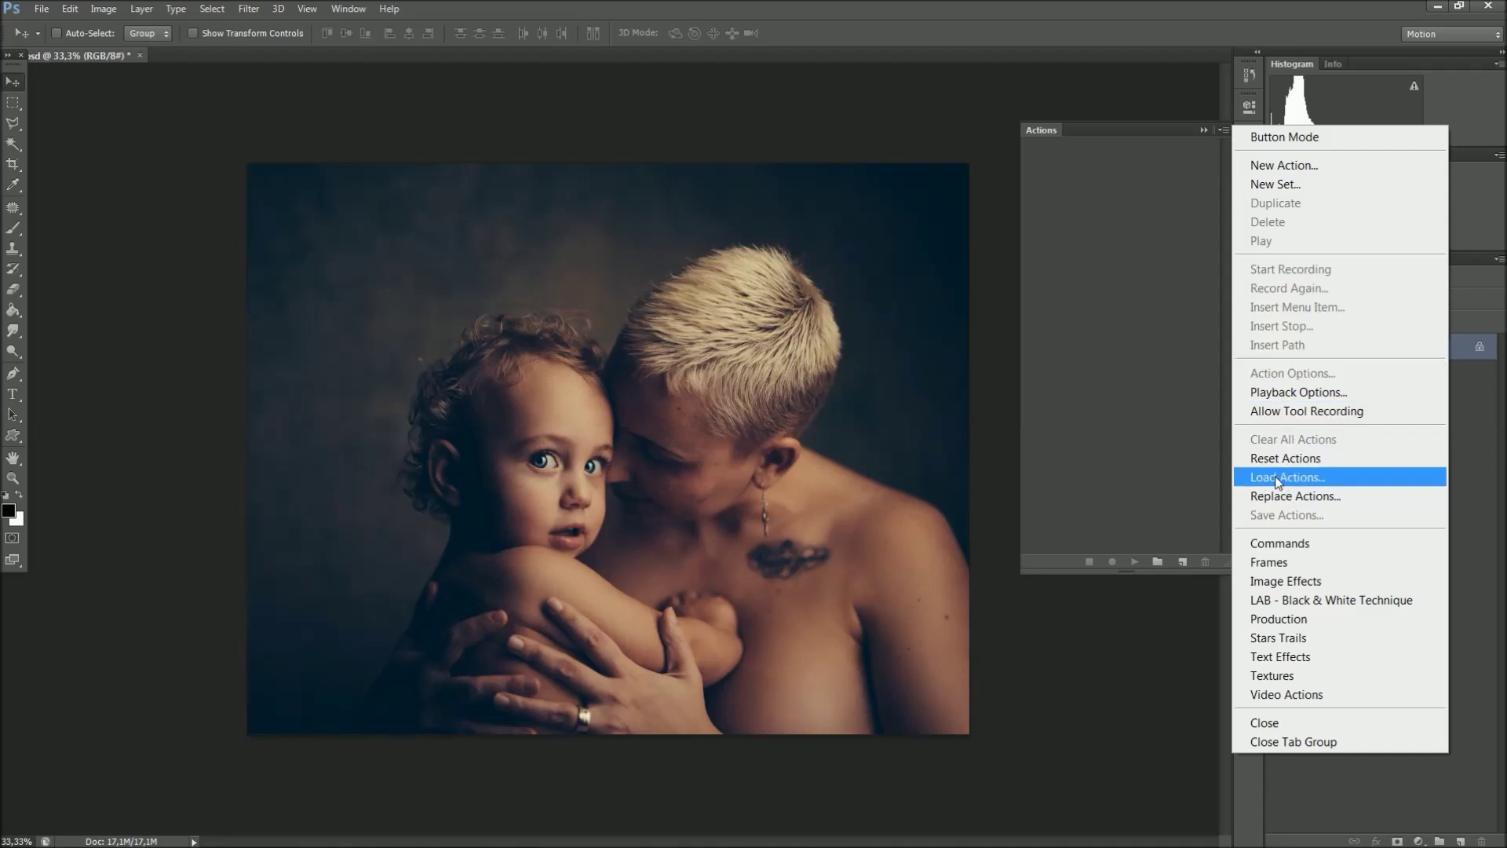
pyautogui.click(1349, 476)
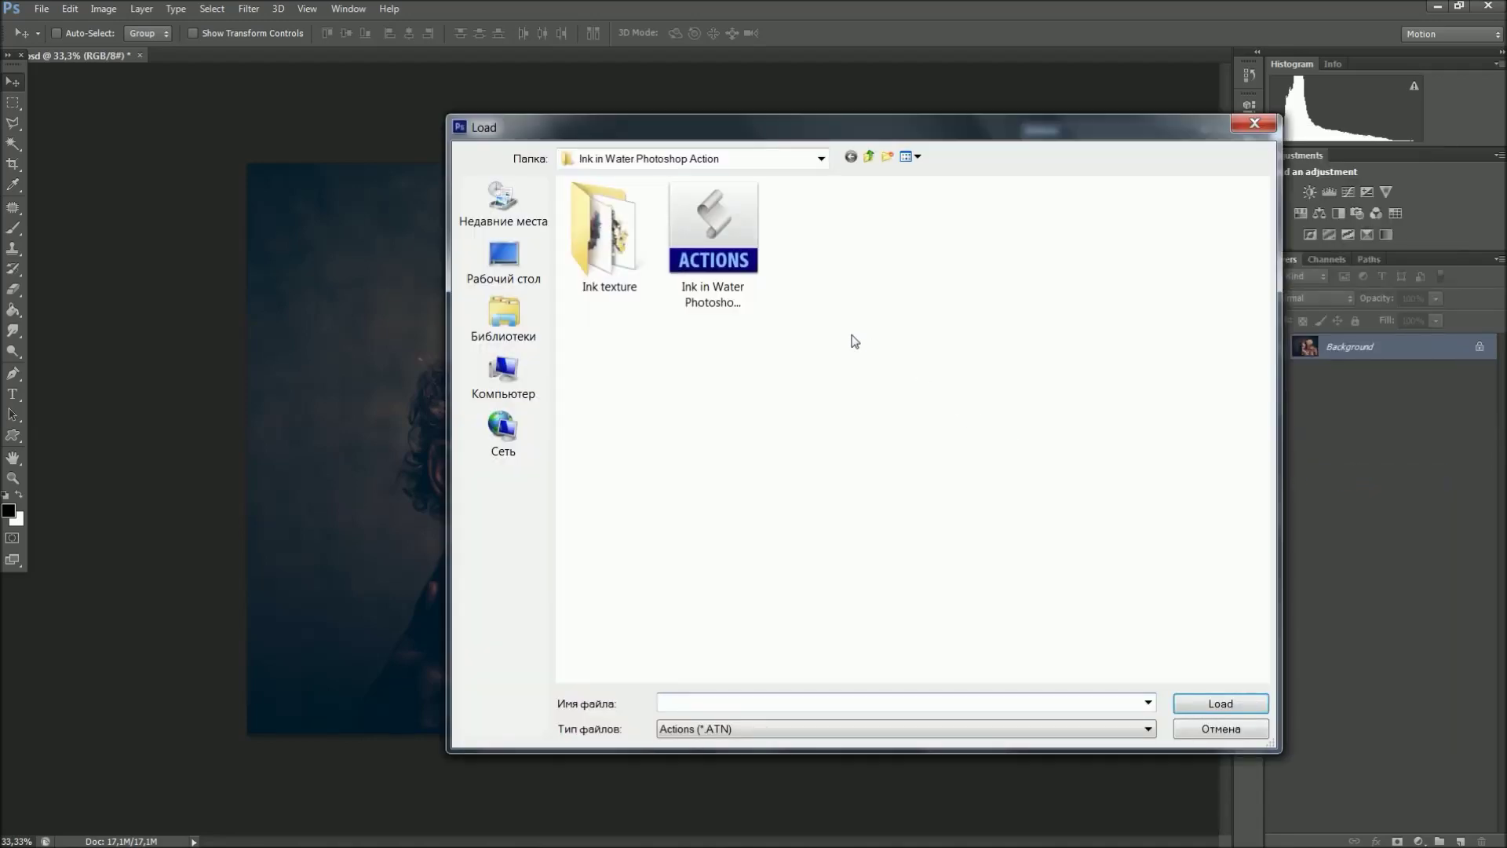
pyautogui.click(729, 251)
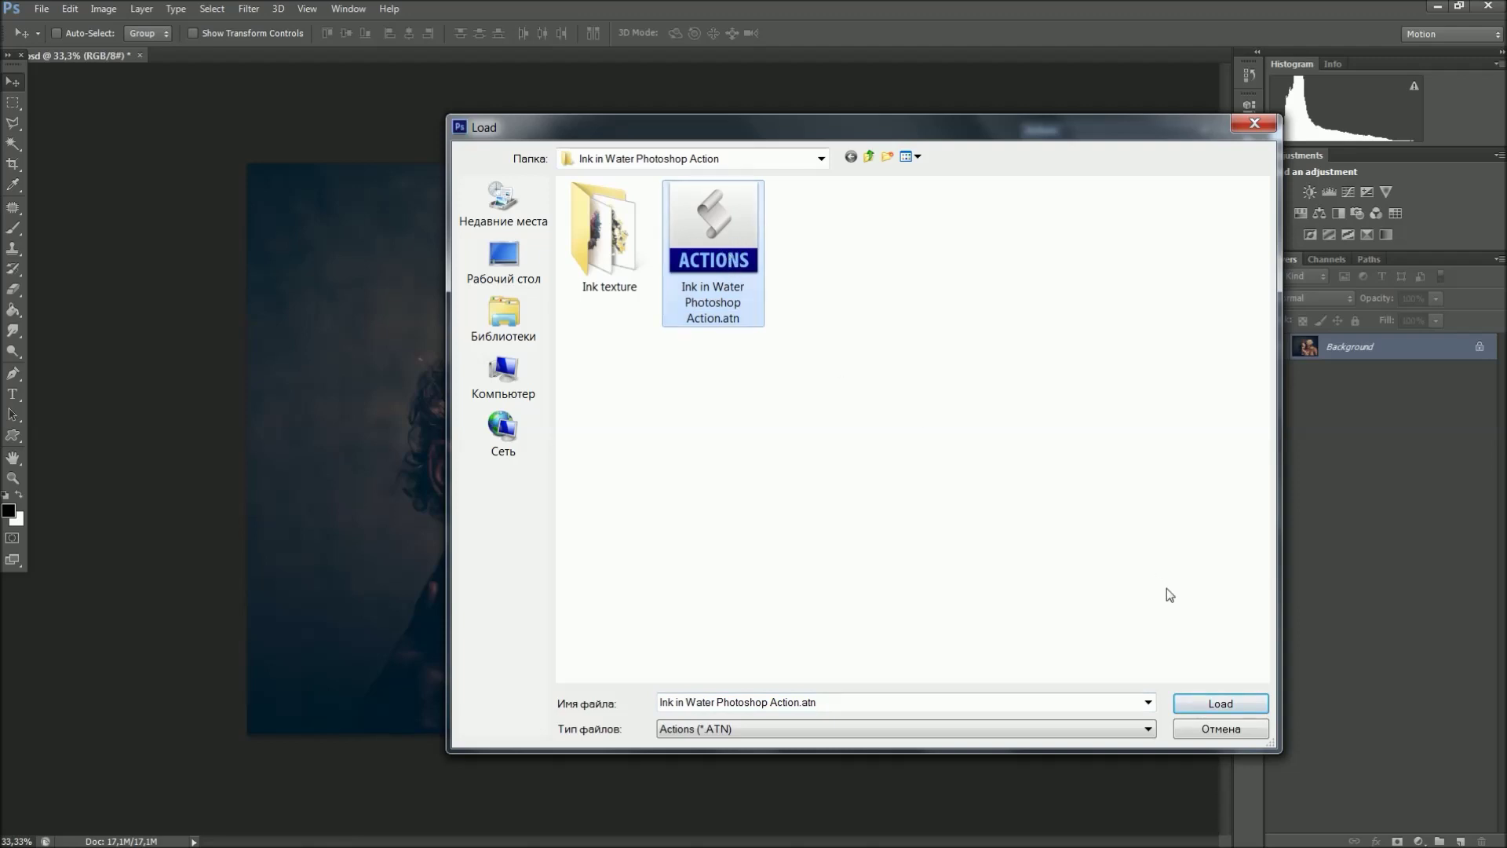
pyautogui.click(1197, 701)
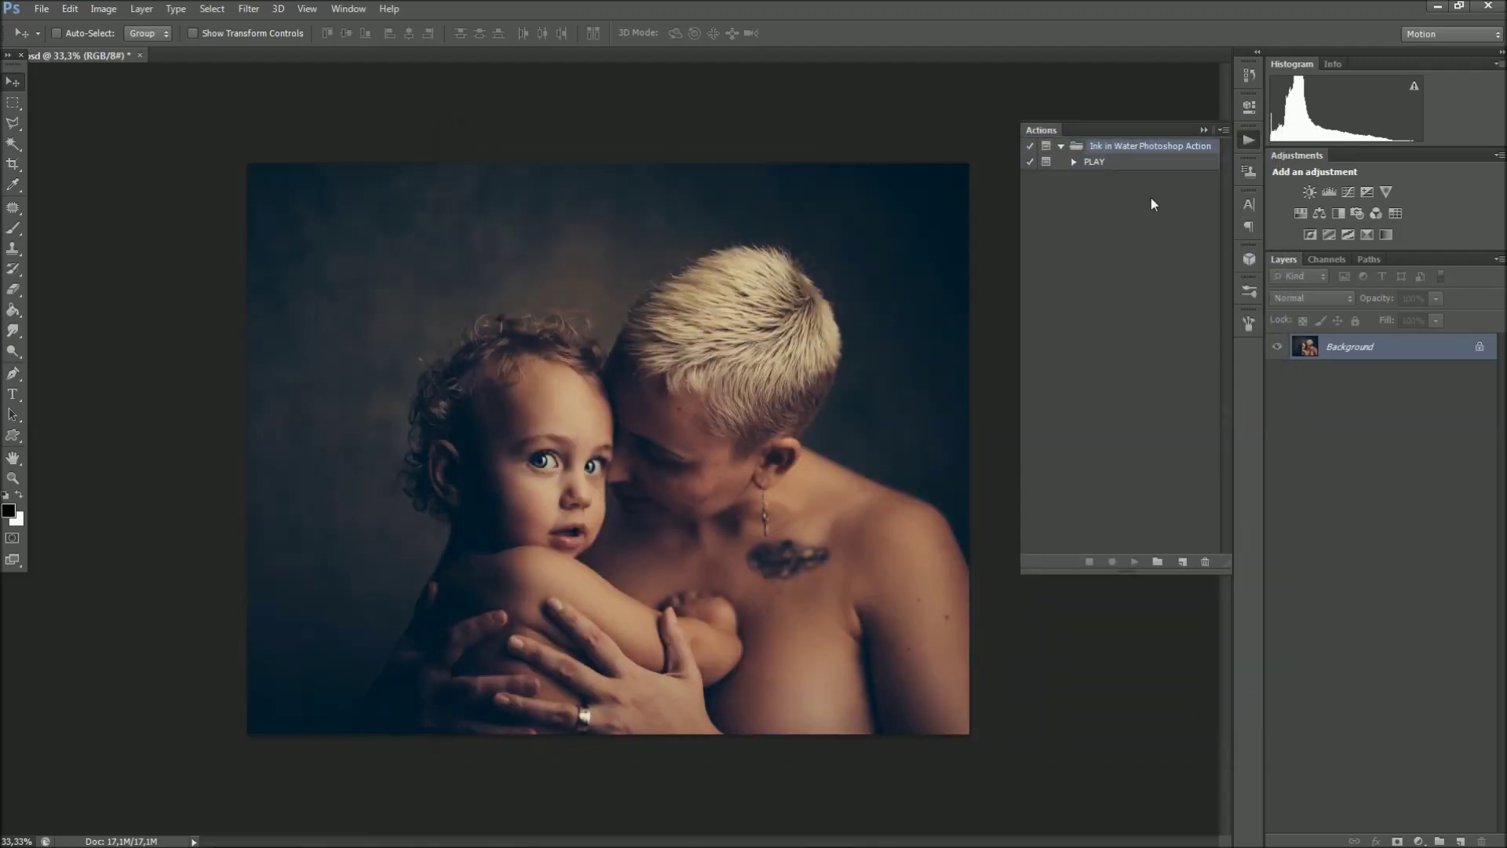
pyautogui.click(1130, 163)
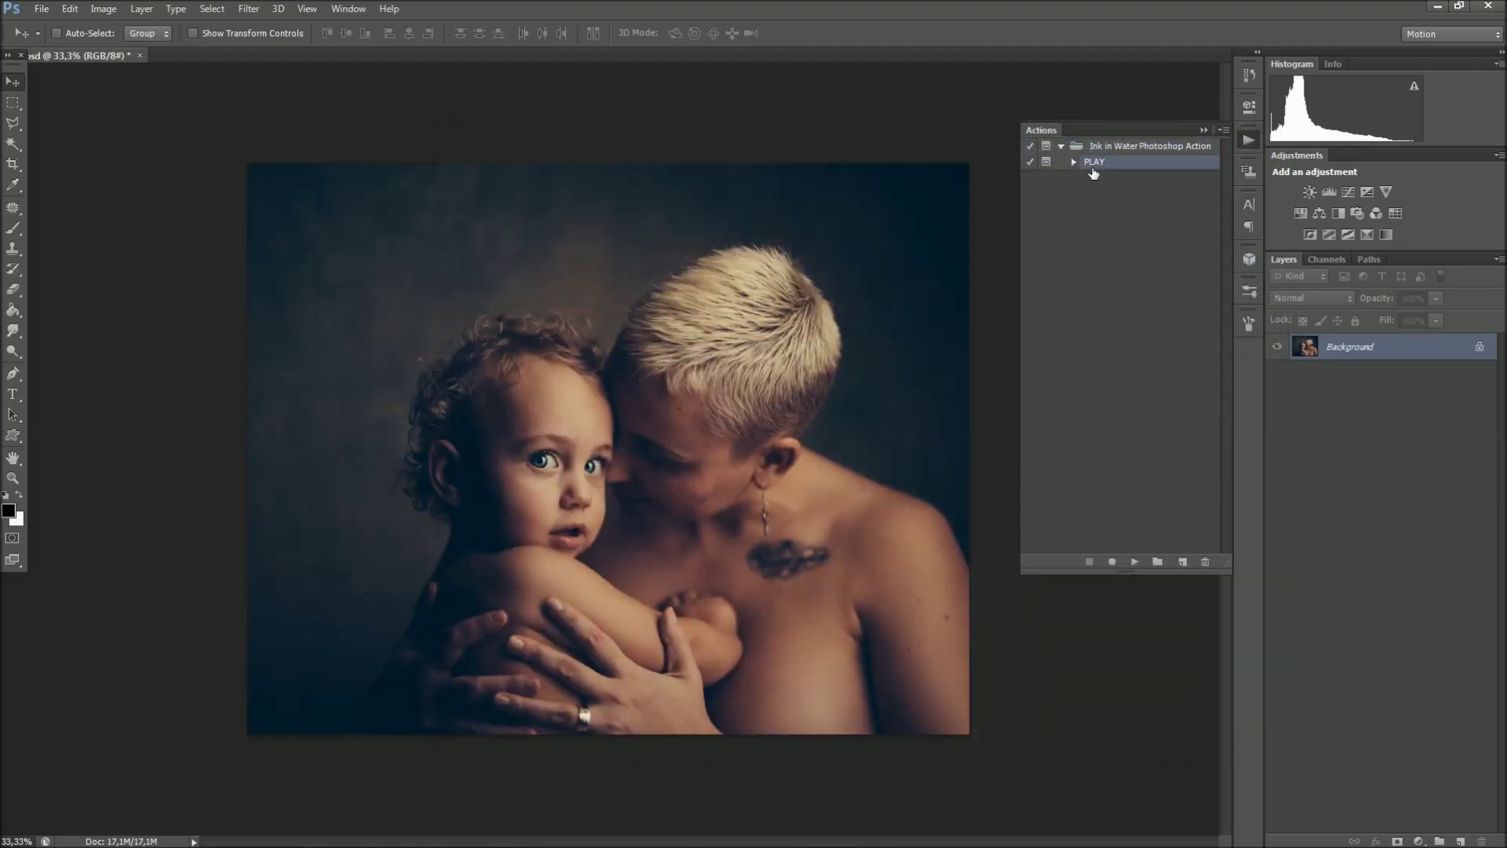
pyautogui.click(1497, 261)
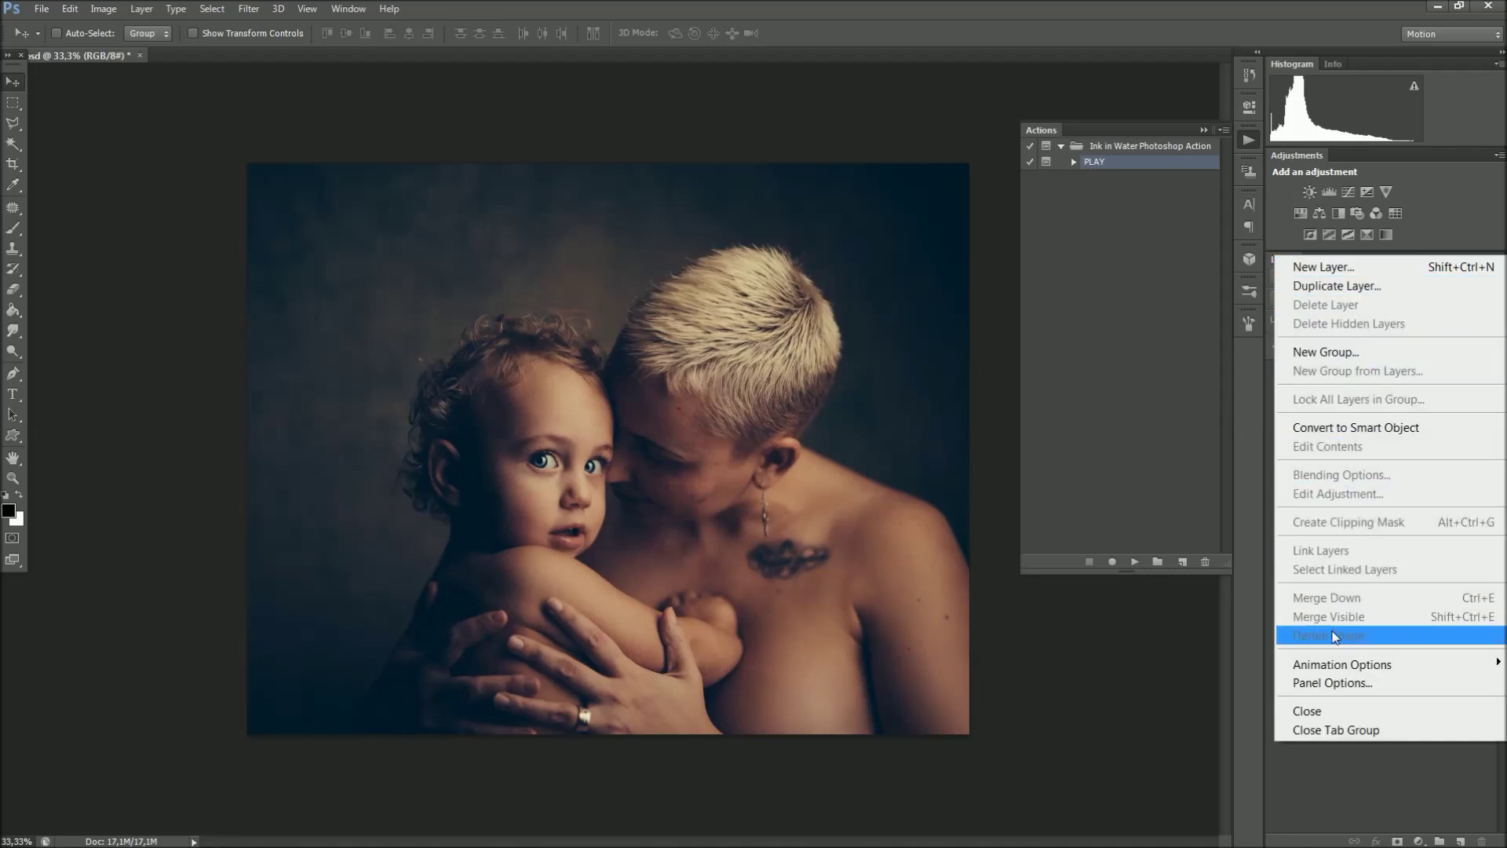
pyautogui.click(1396, 682)
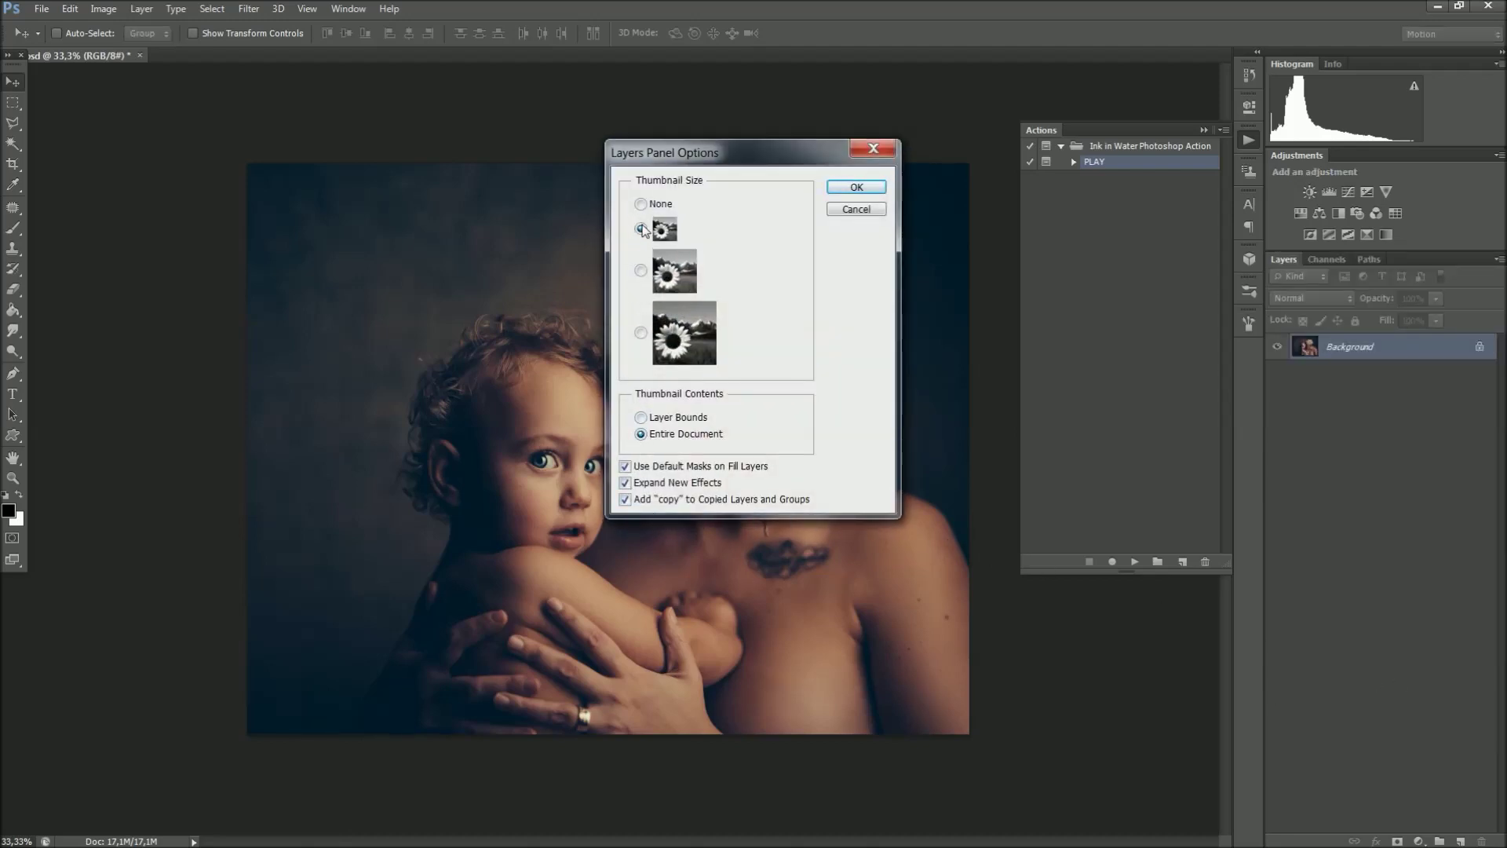
pyautogui.click(854, 188)
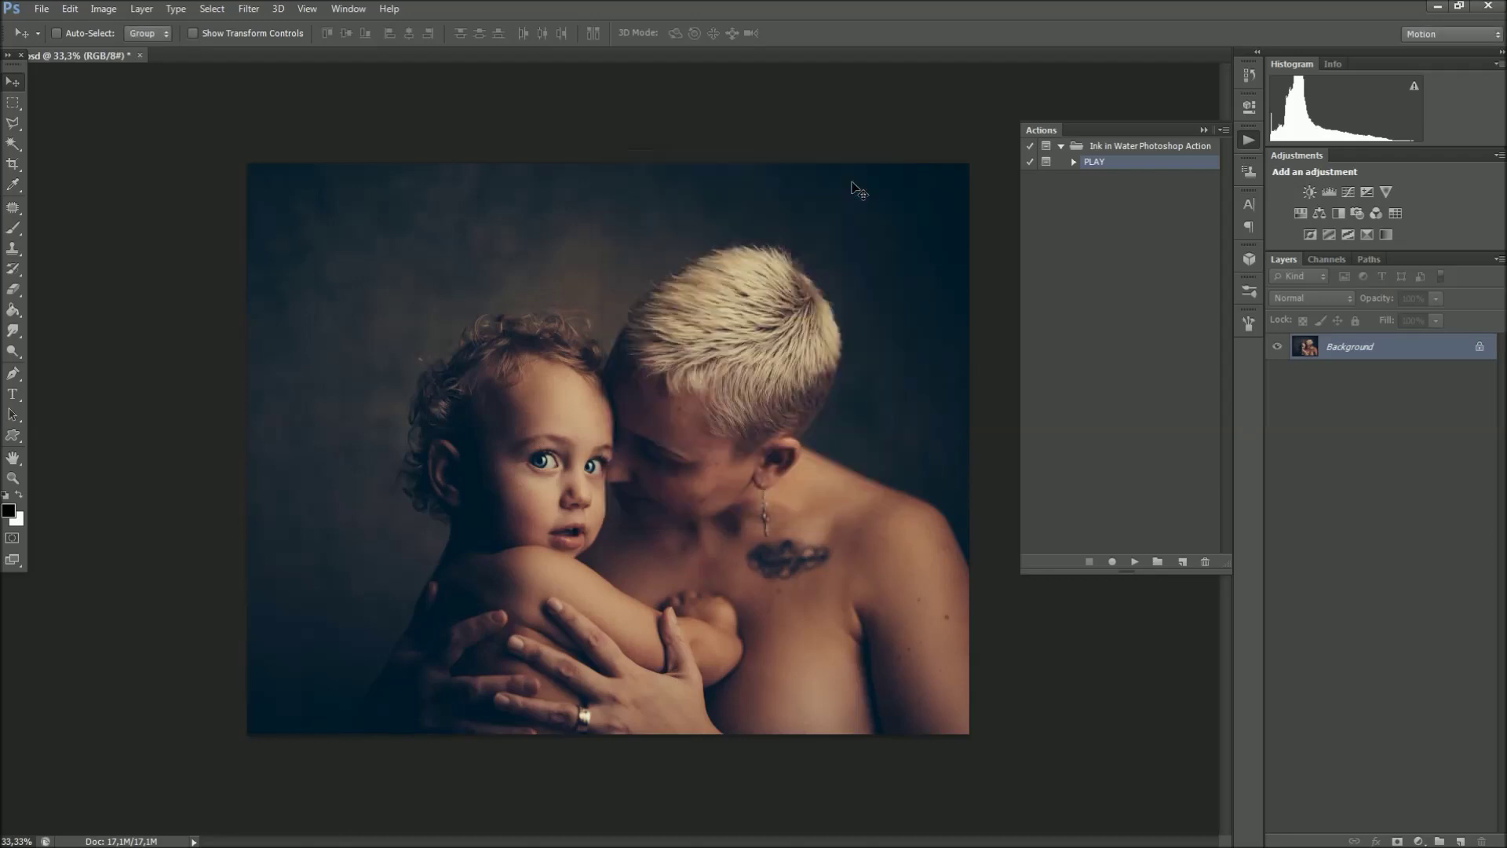
pyautogui.click(142, 9)
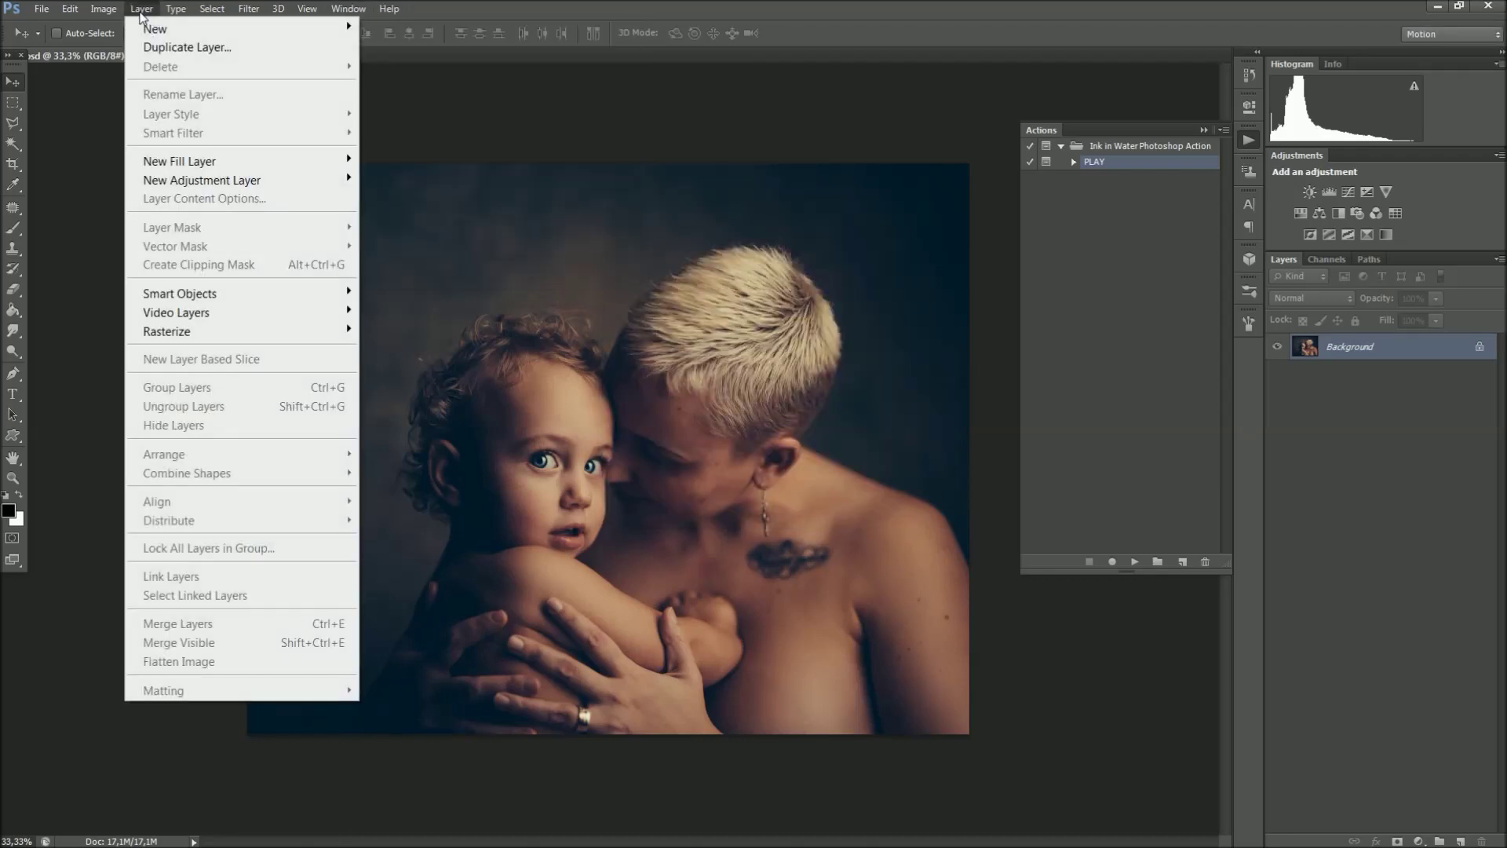
pyautogui.moveTo(188, 29)
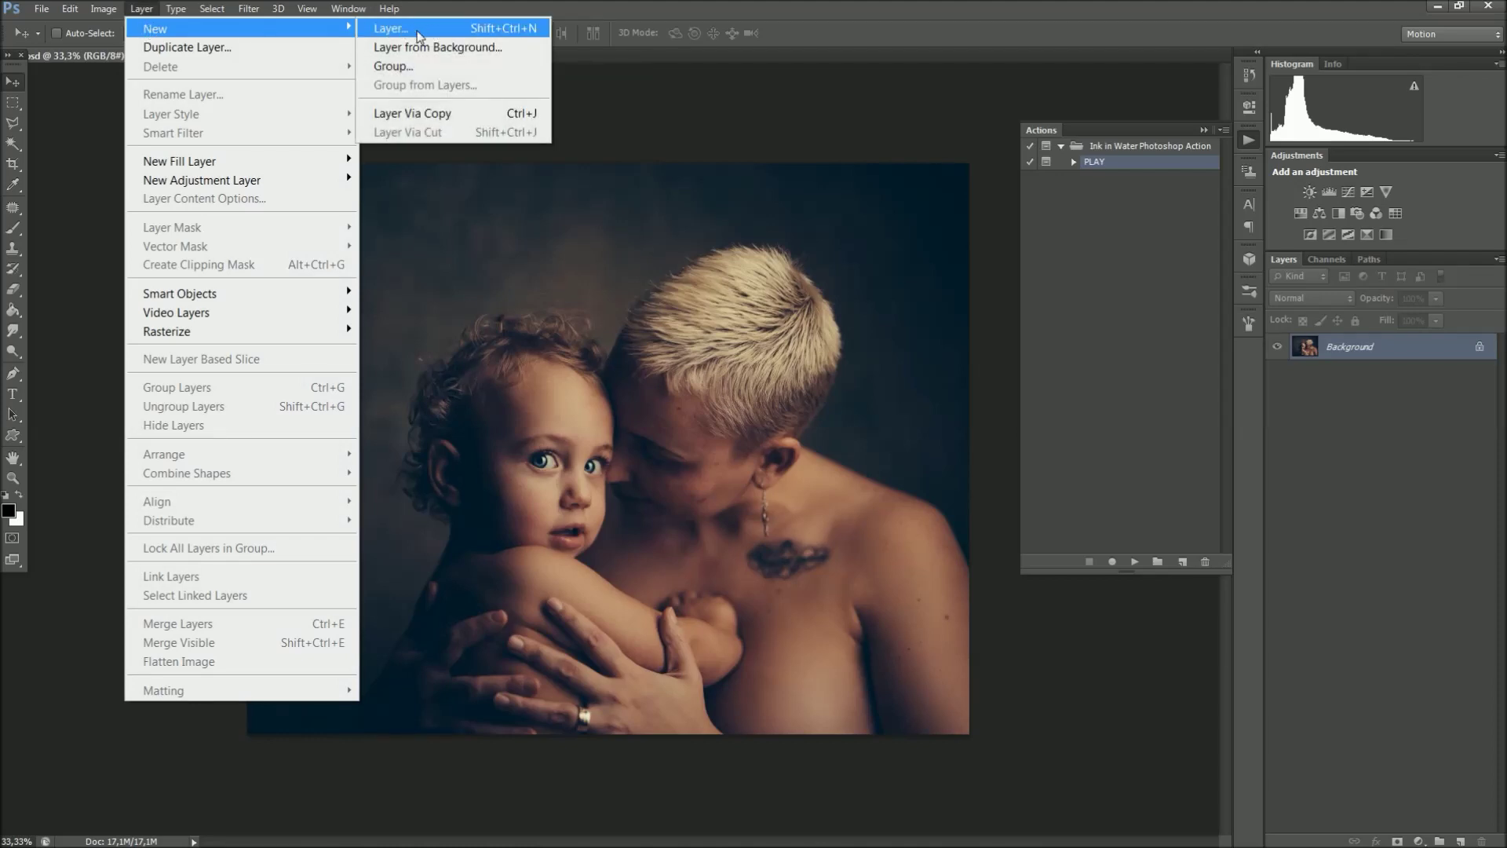
# - Create a new empty layer named 'brush' above the Background layer
pyautogui.click(418, 32)
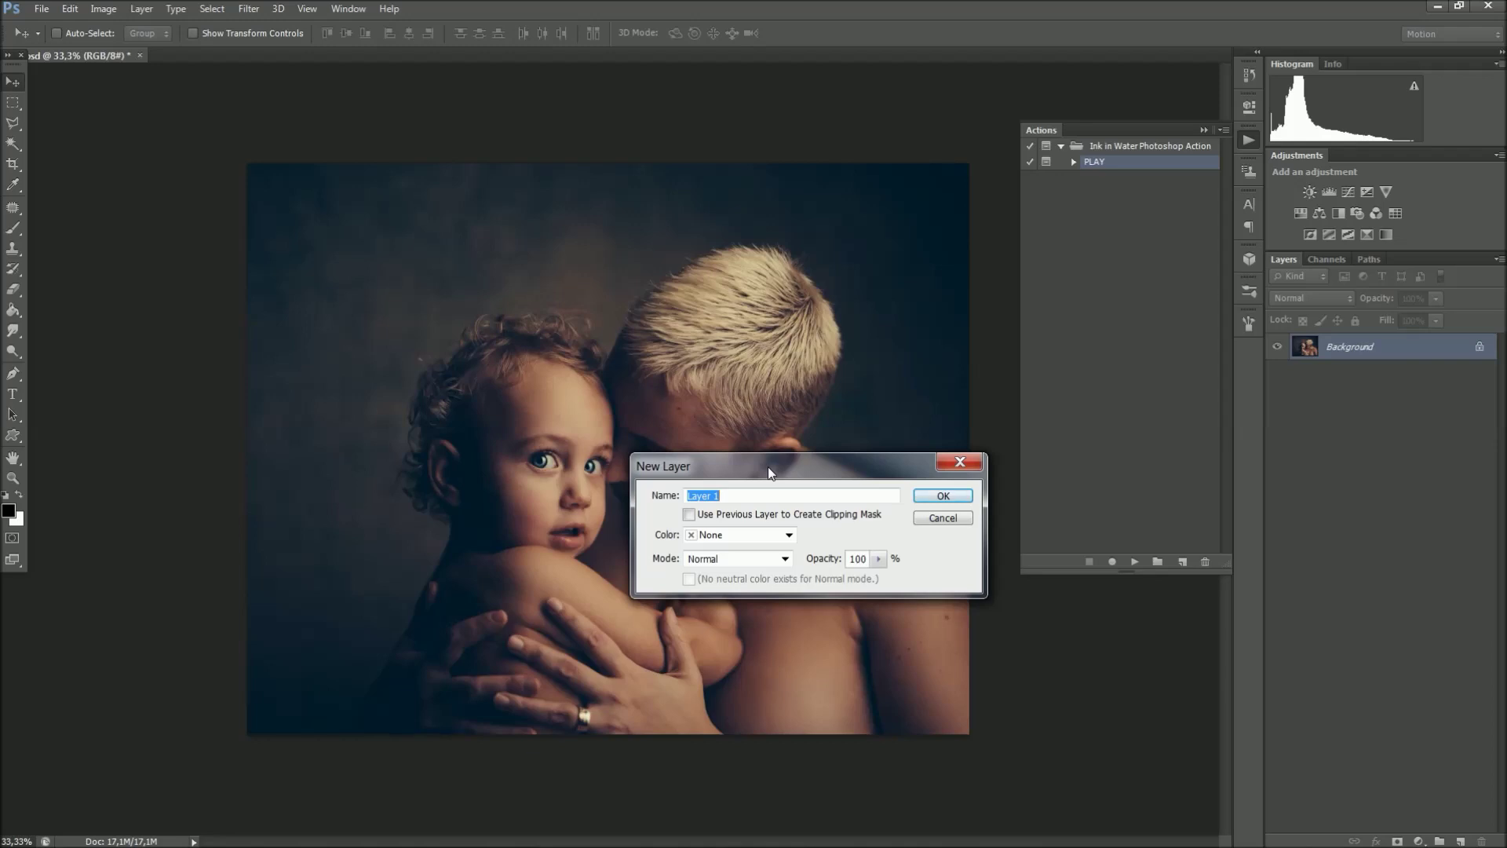
pyautogui.write('brush')
pyautogui.click(943, 495)
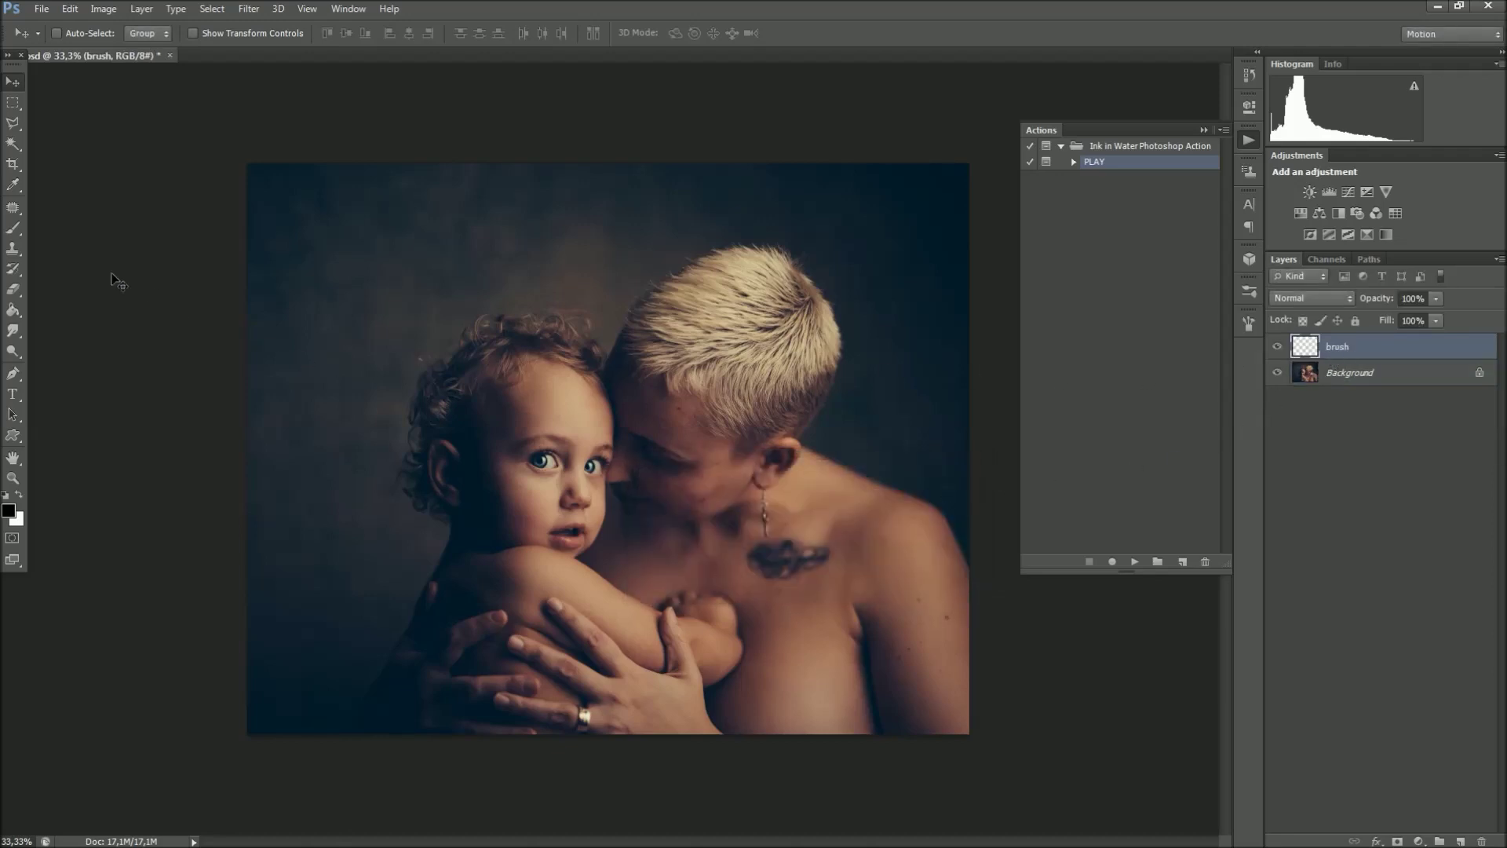
# - Set up the Brush tool at 166 px with a pure red (R255 G0 B0) foreground
pyautogui.click(13, 231)
pyautogui.click(78, 36)
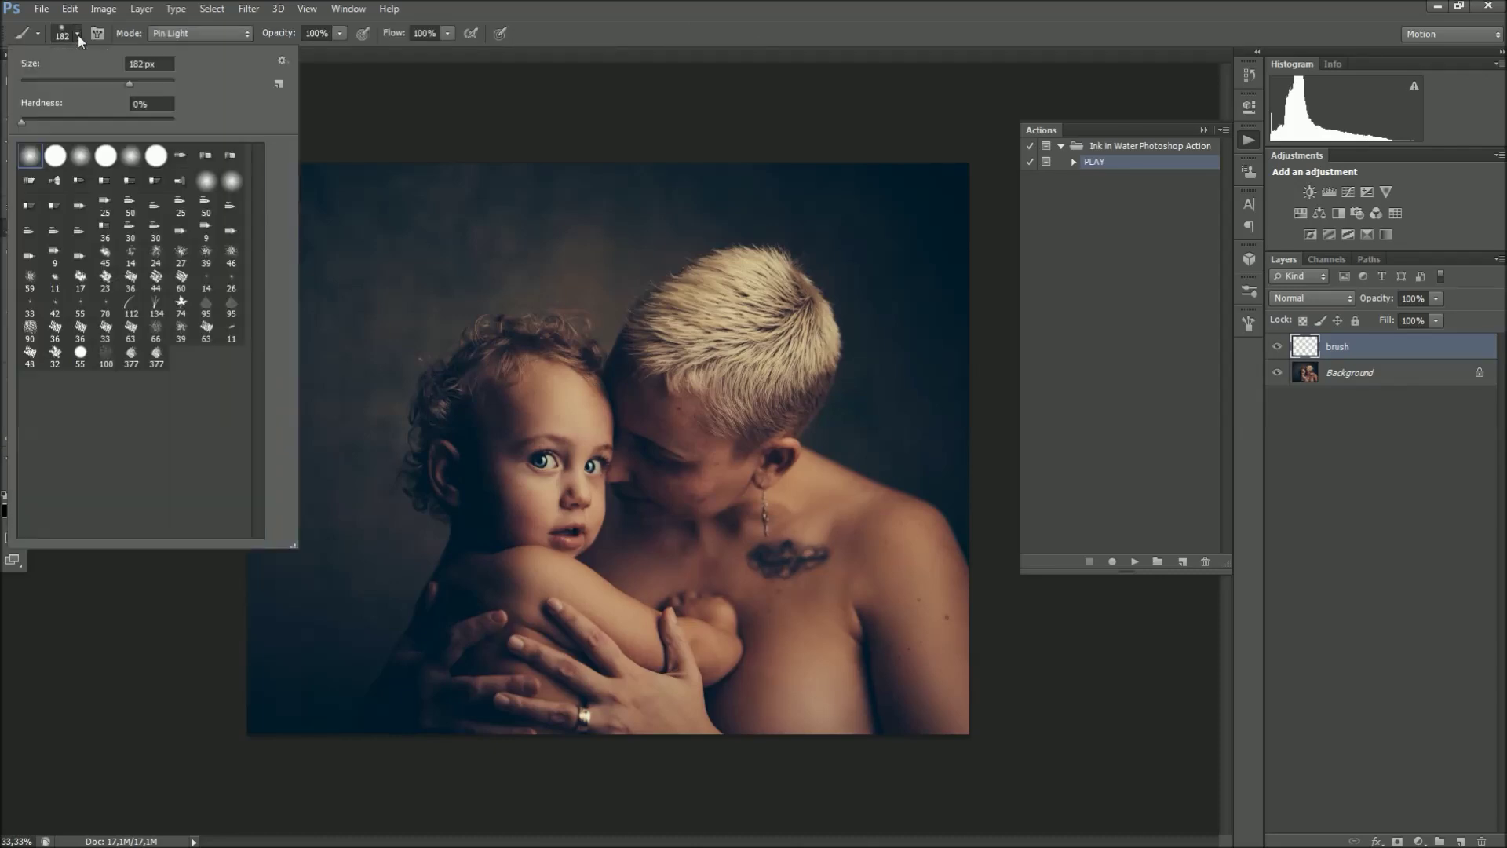
pyautogui.moveTo(127, 81); pyautogui.dragTo(122, 81)
pyautogui.press('Return')
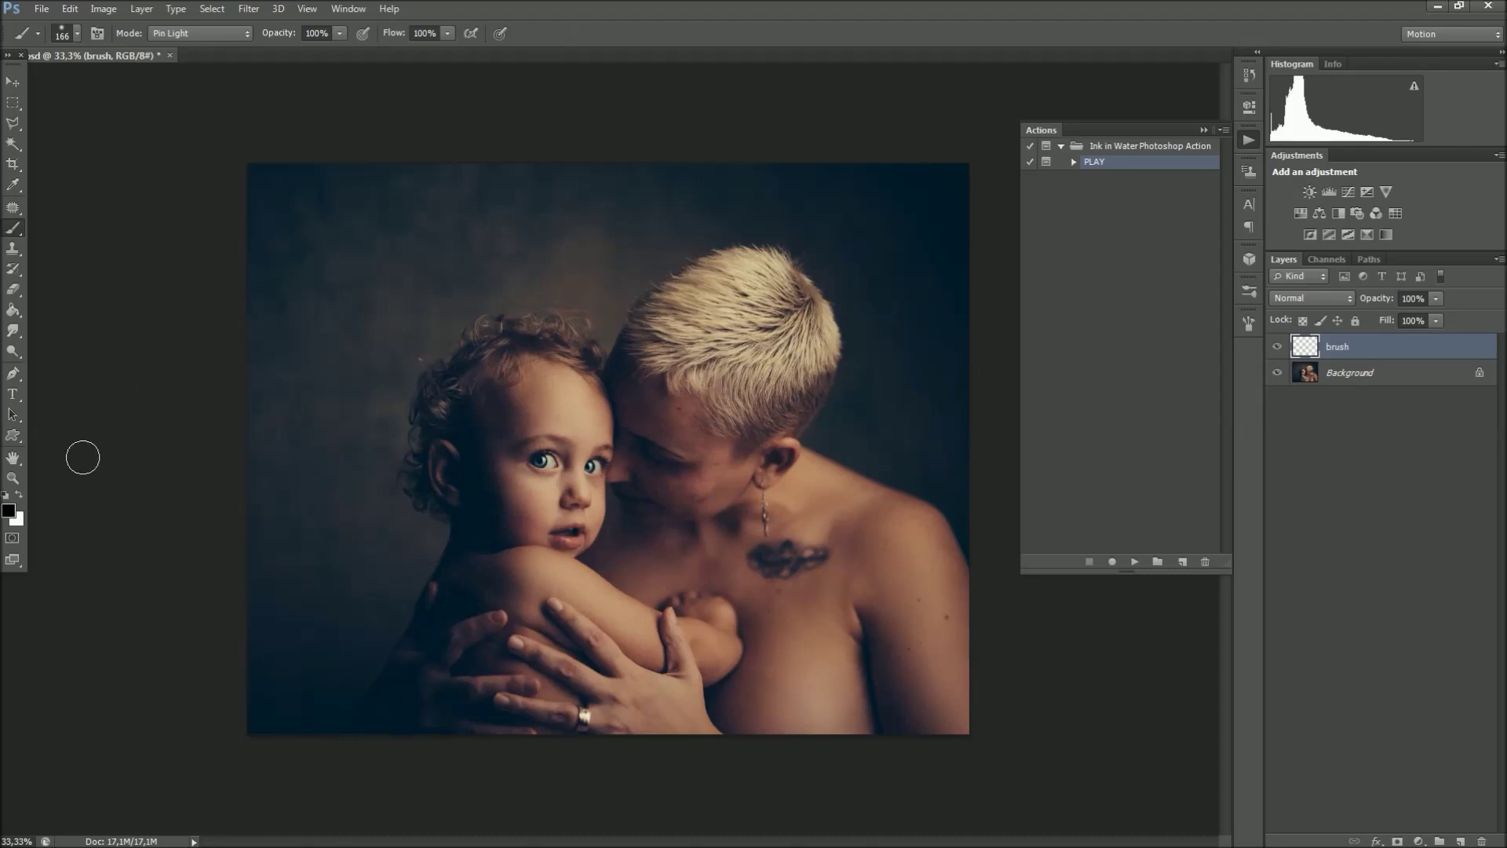
pyautogui.click(9, 510)
pyautogui.write('255')
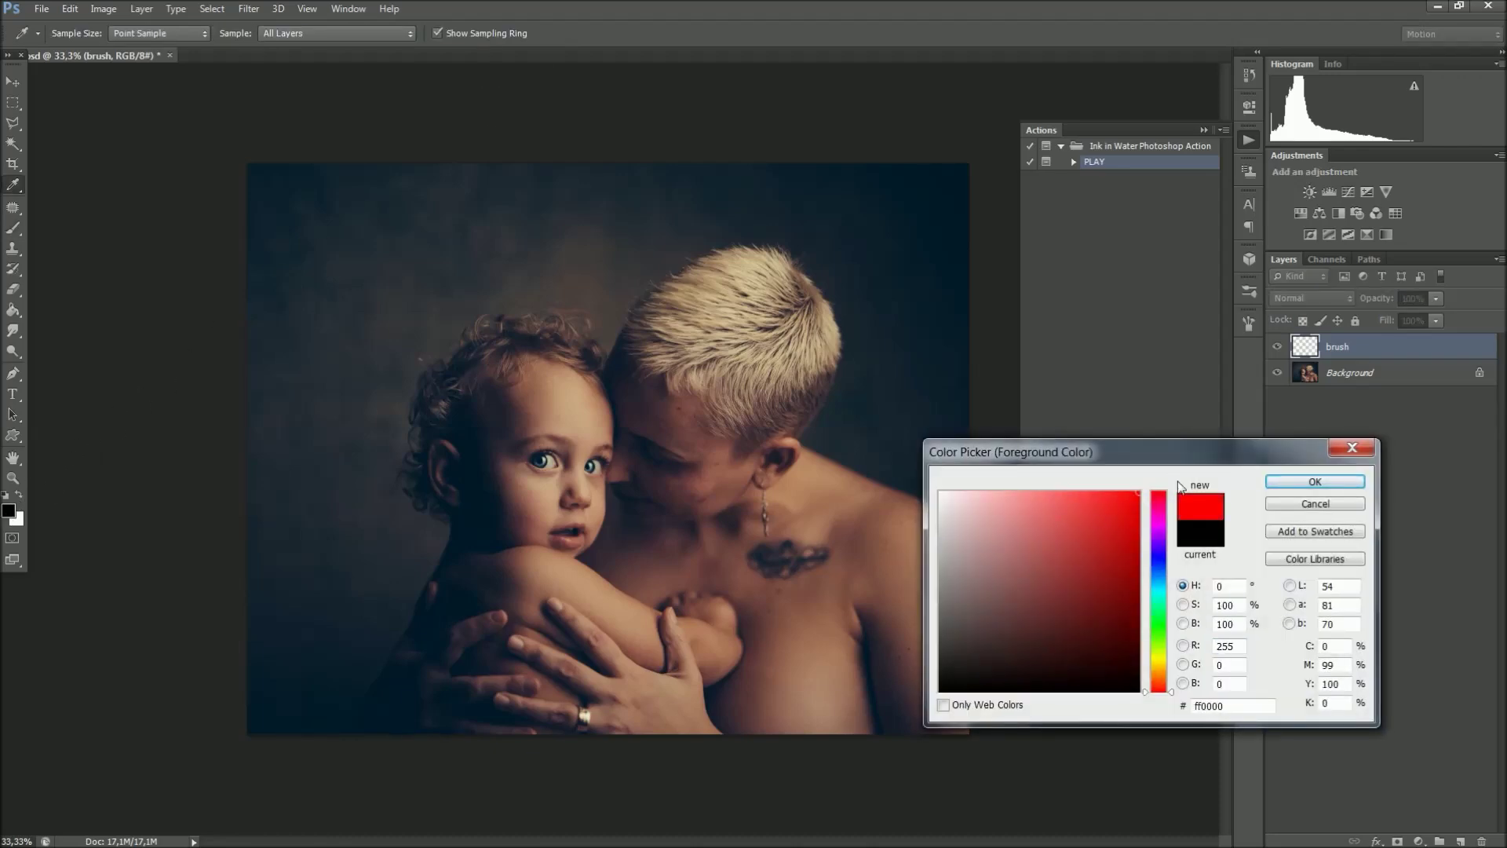
pyautogui.click(1307, 481)
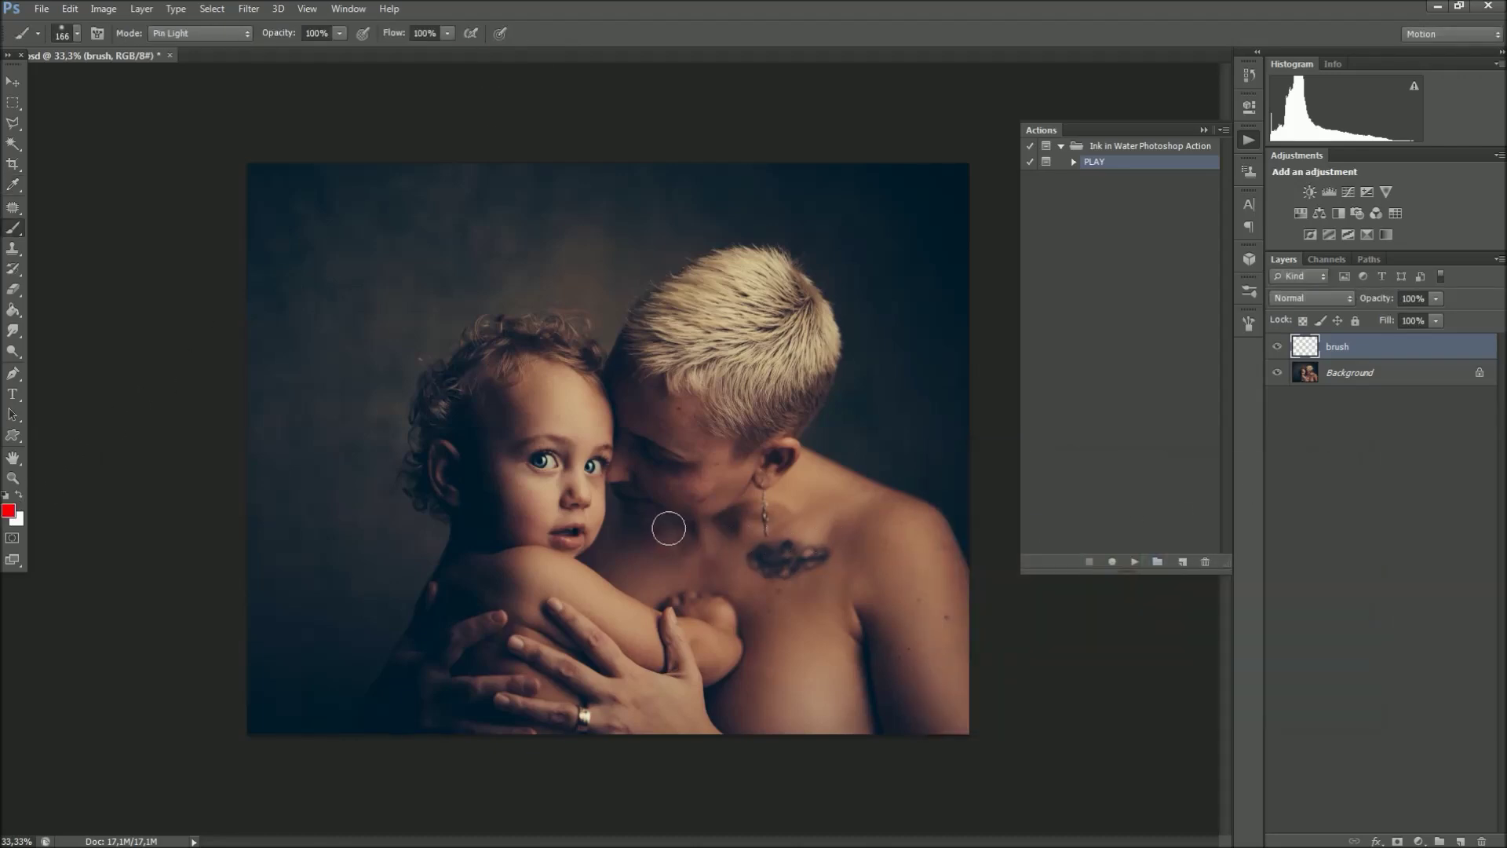
# - Paint red over the mother and child, ending with the brush layer active
pyautogui.moveTo(666, 403)
pyautogui.mouseDown()
pyautogui.moveTo(716, 387)
pyautogui.moveTo(750, 407)
pyautogui.mouseUp()
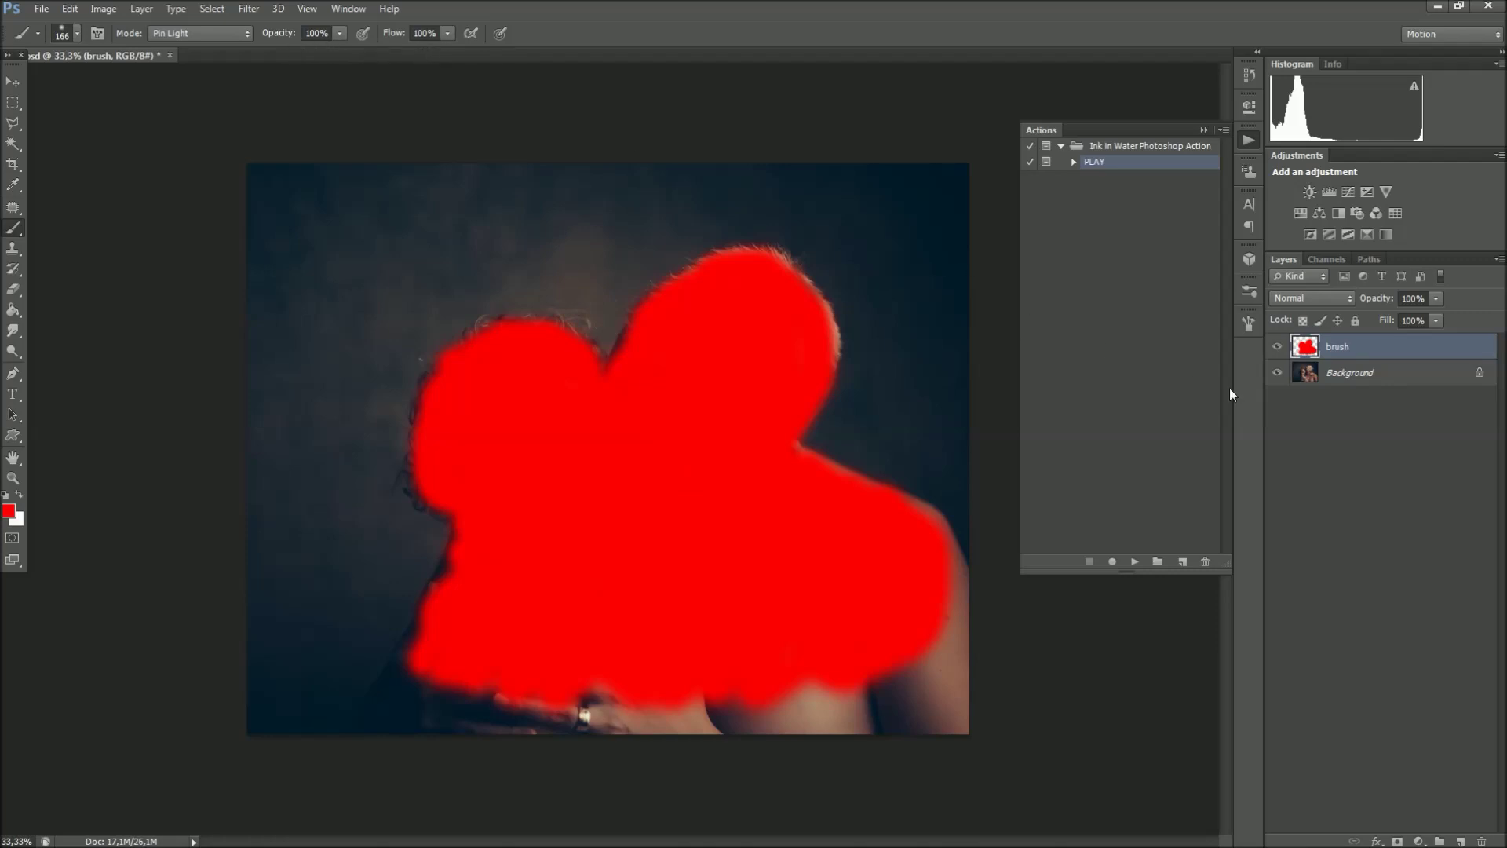
pyautogui.click(1373, 375)
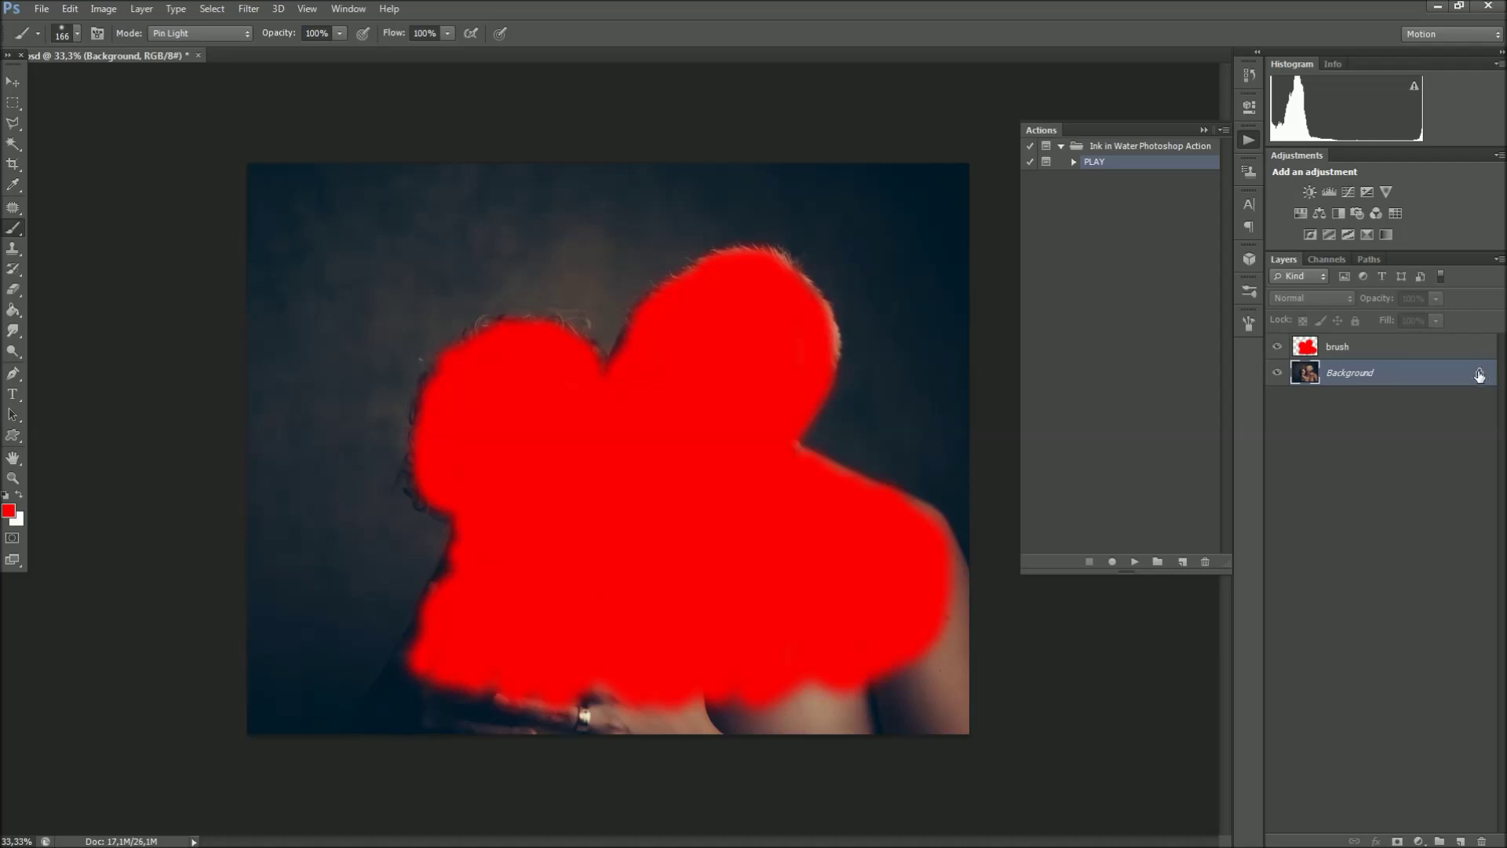
pyautogui.click(1387, 350)
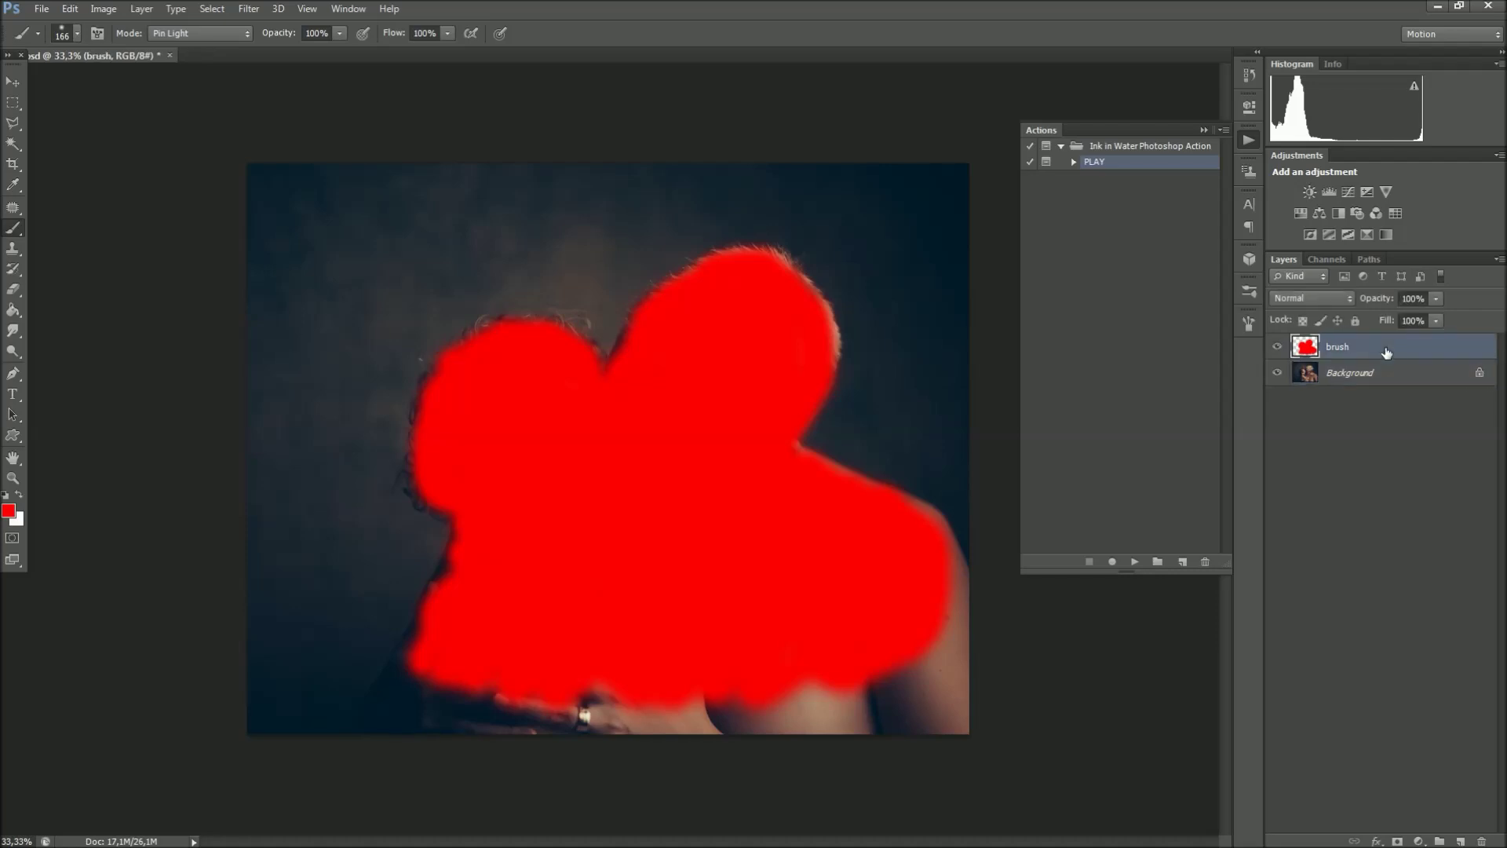
# - Run the PLAY action and continue past its instruction message
pyautogui.click(1133, 562)
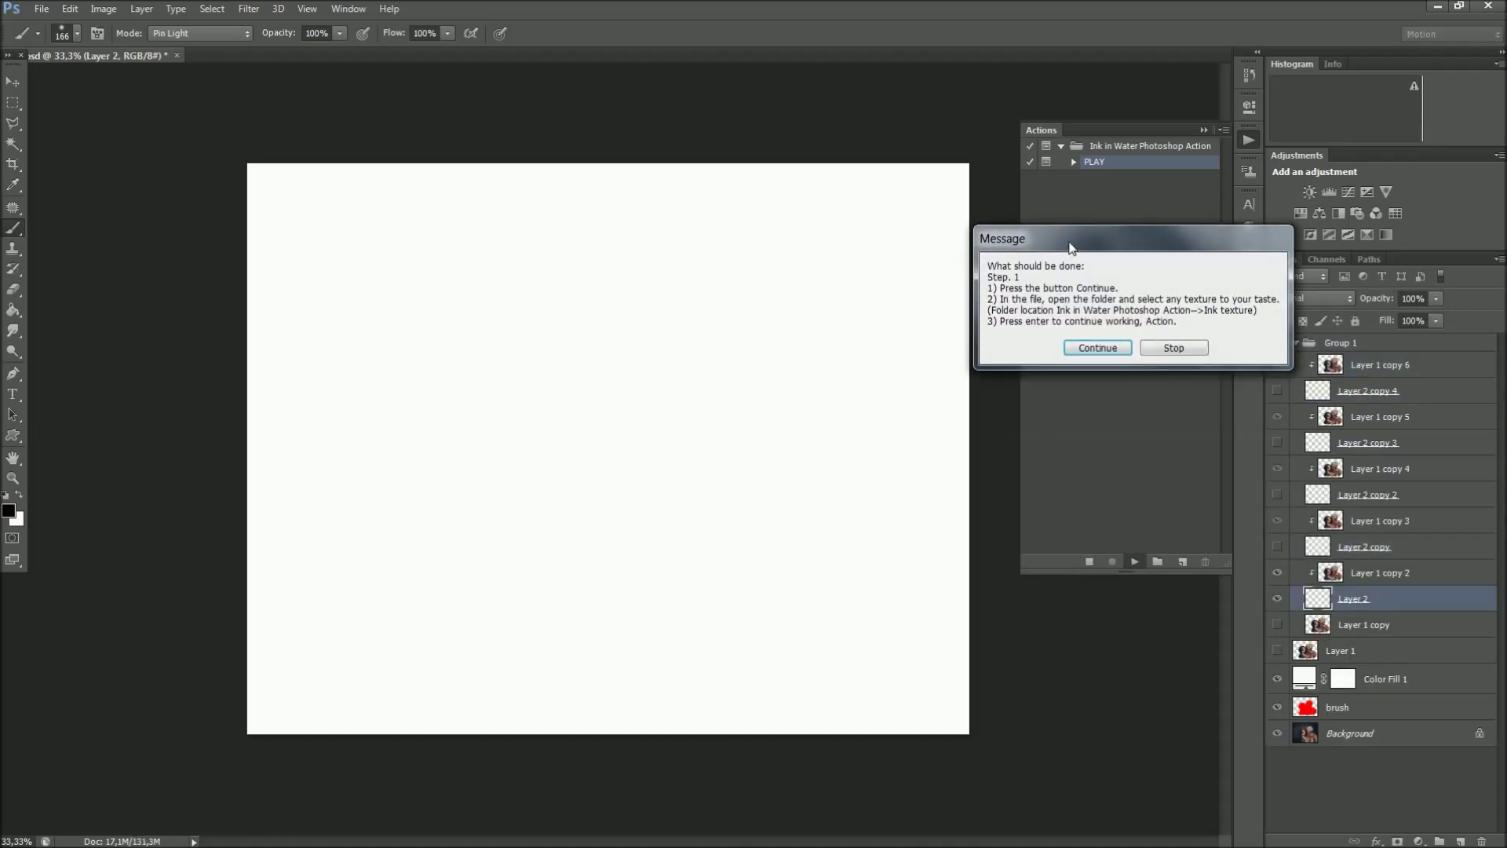
pyautogui.moveTo(1075, 251); pyautogui.dragTo(787, 339)
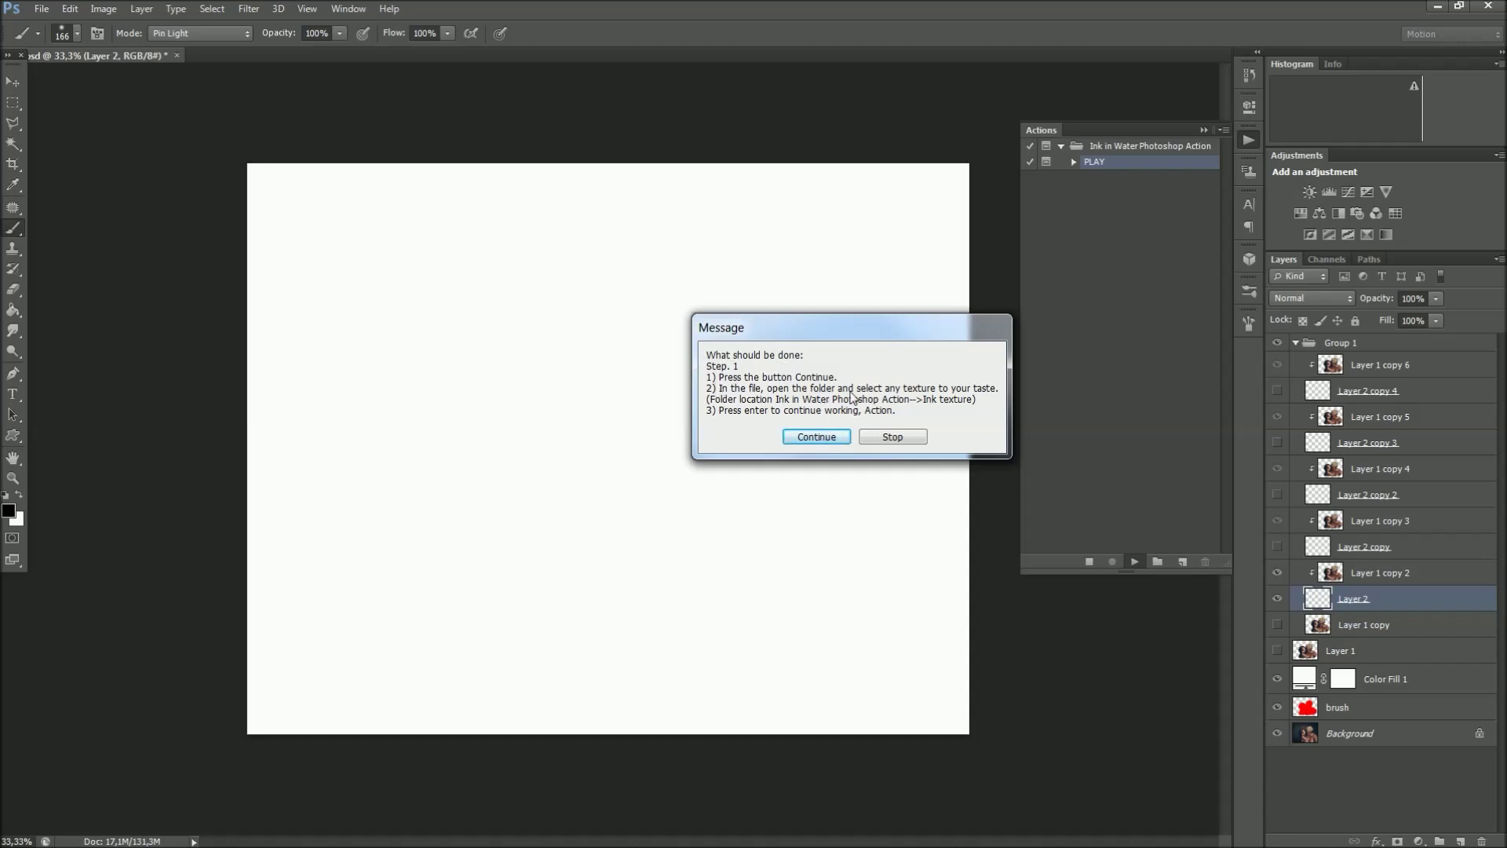
pyautogui.click(817, 437)
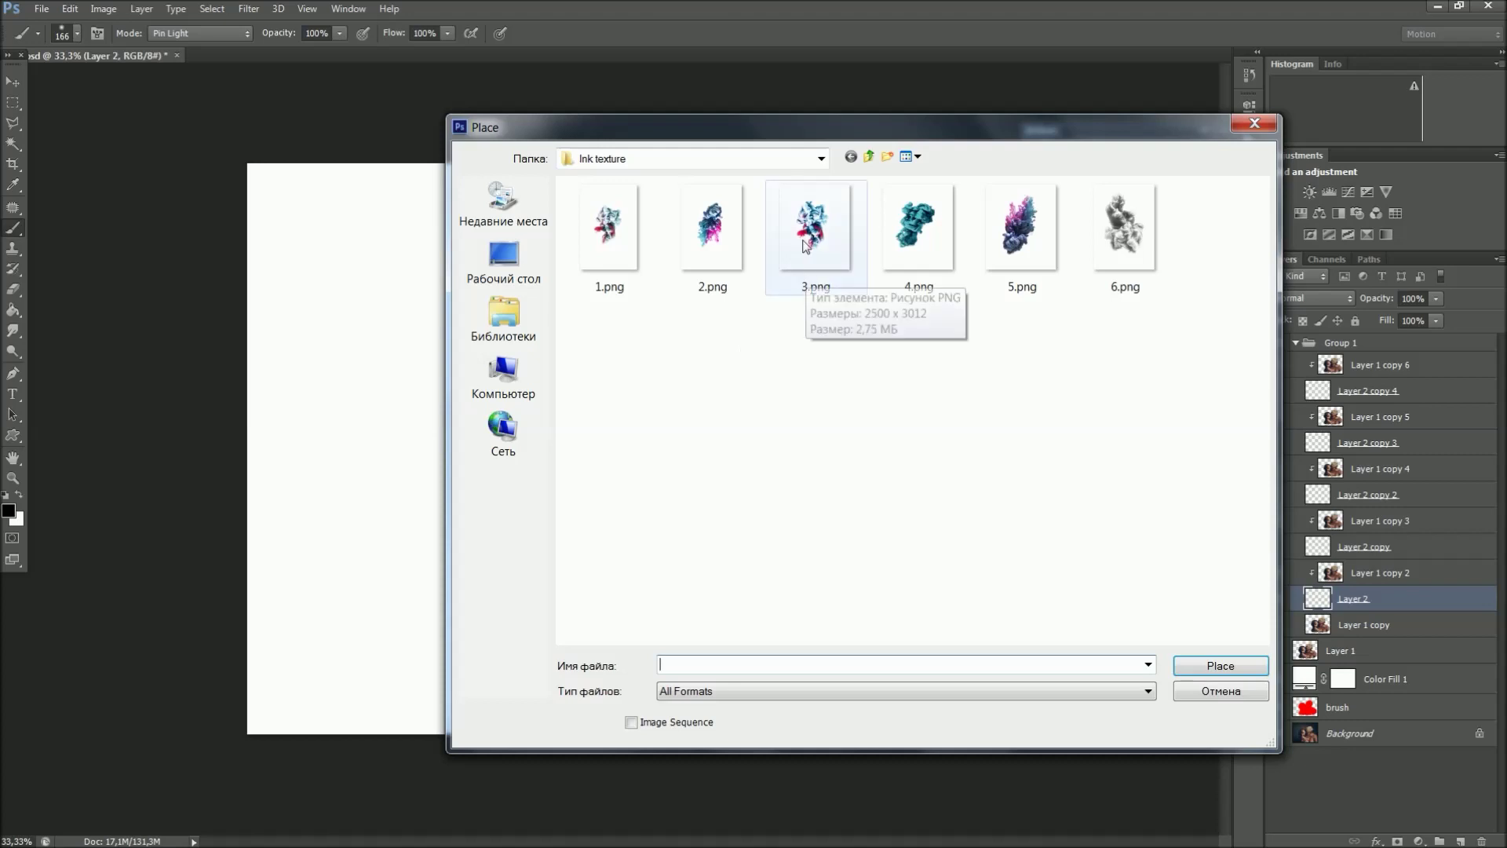
# - Place ink texture 3.png, enlarged and rotated about 72°, and commit the transform
pyautogui.doubleClick(802, 239)
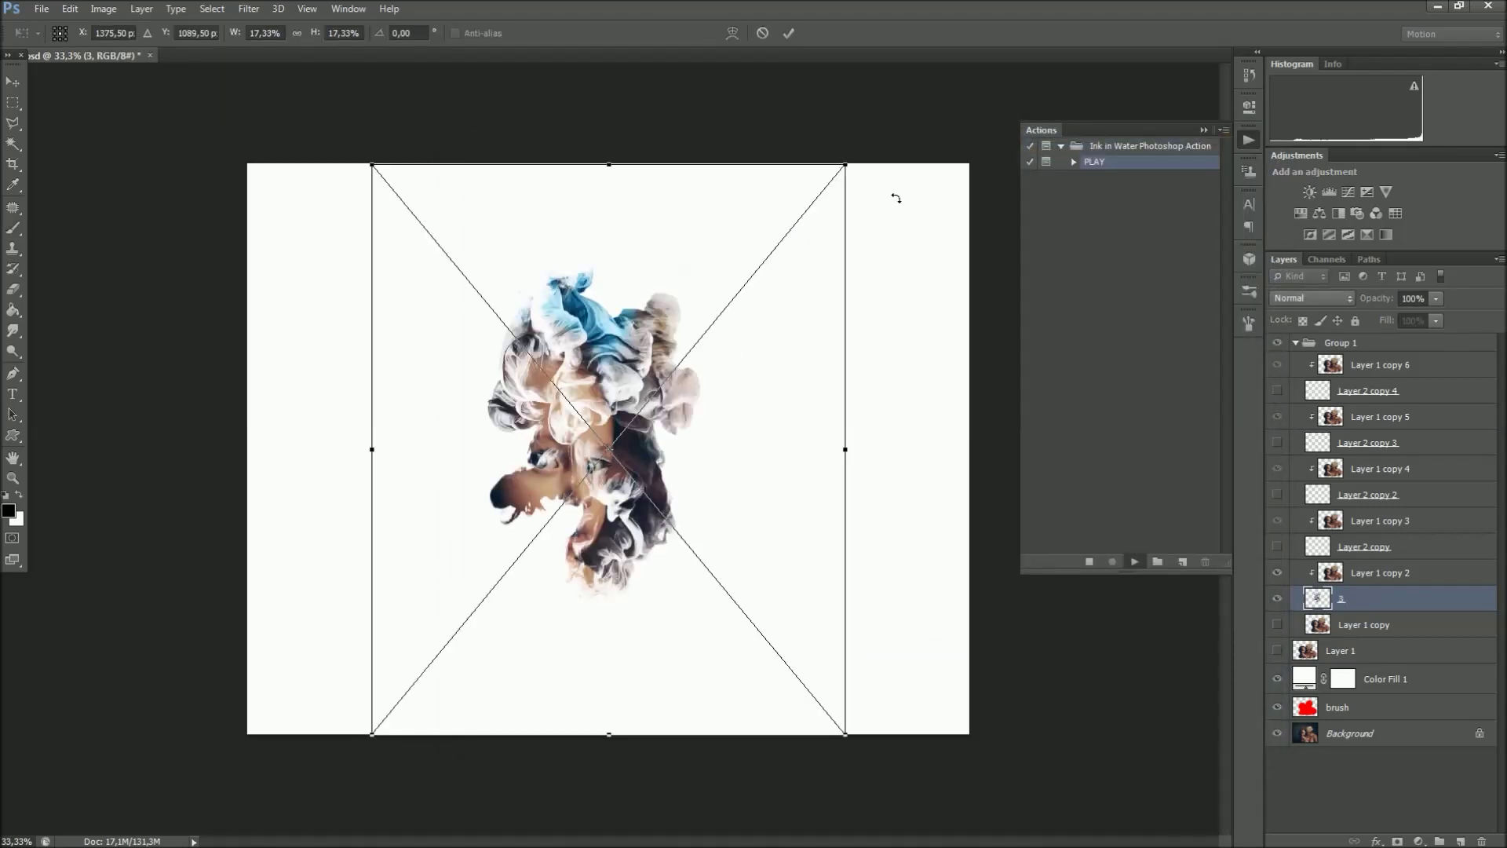
pyautogui.moveTo(895, 202); pyautogui.dragTo(904, 379)
pyautogui.moveTo(948, 307); pyautogui.dragTo(1067, 259)
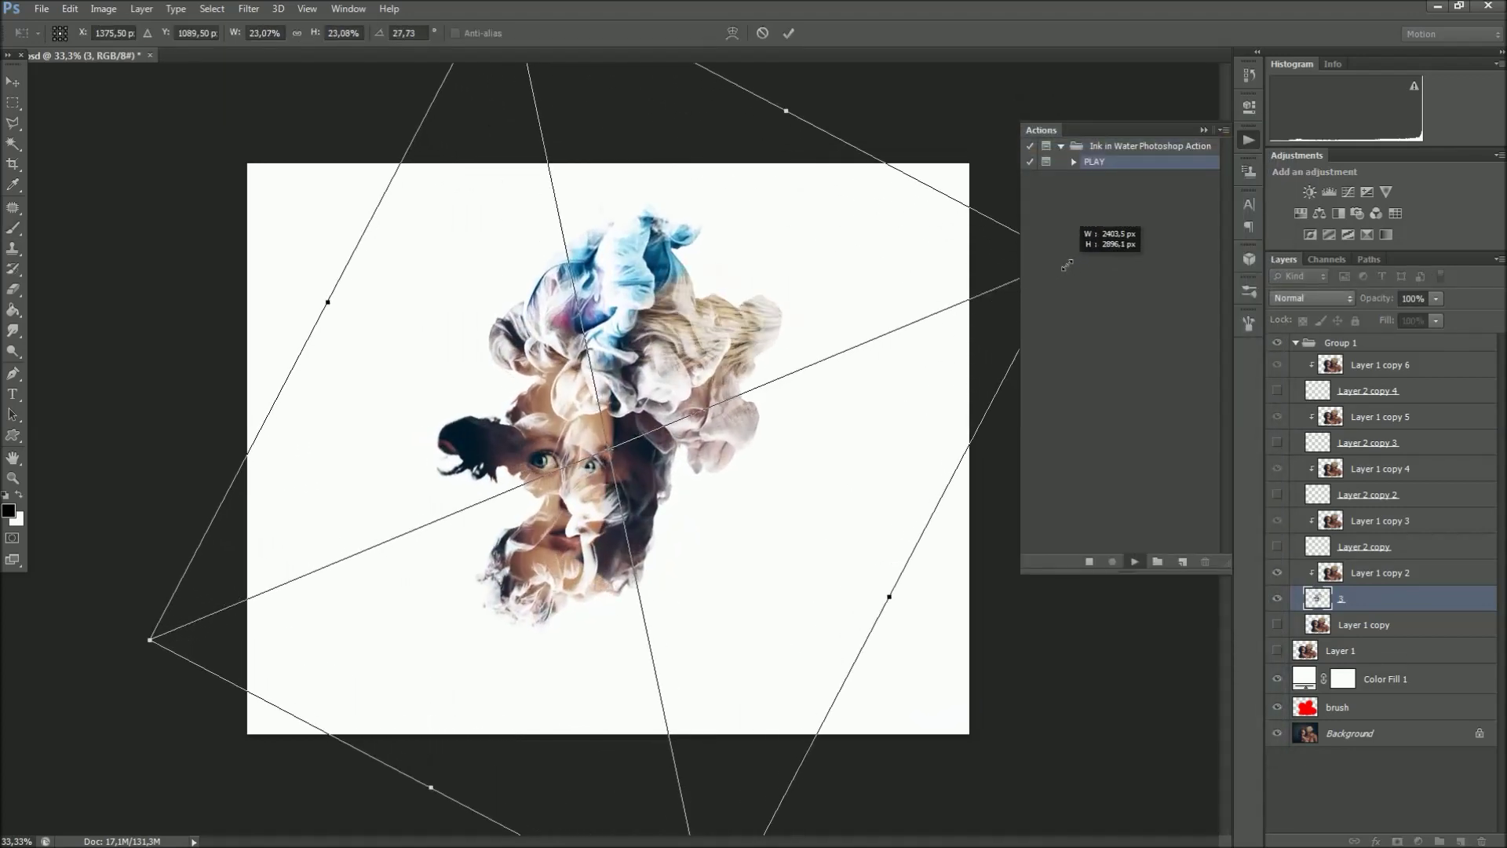
pyautogui.moveTo(354, 233); pyautogui.dragTo(545, 112)
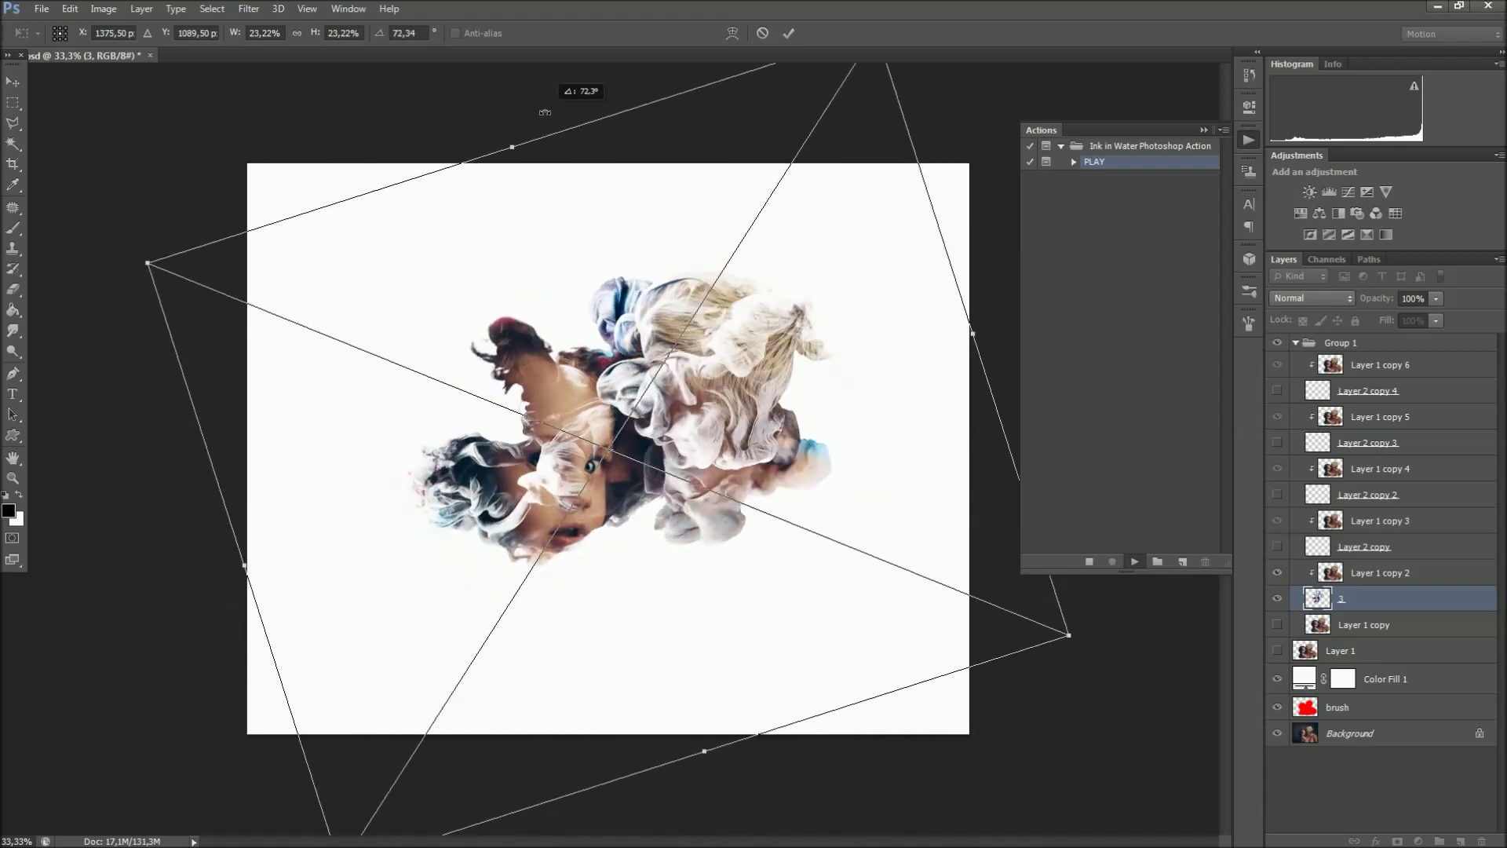
pyautogui.click(796, 31)
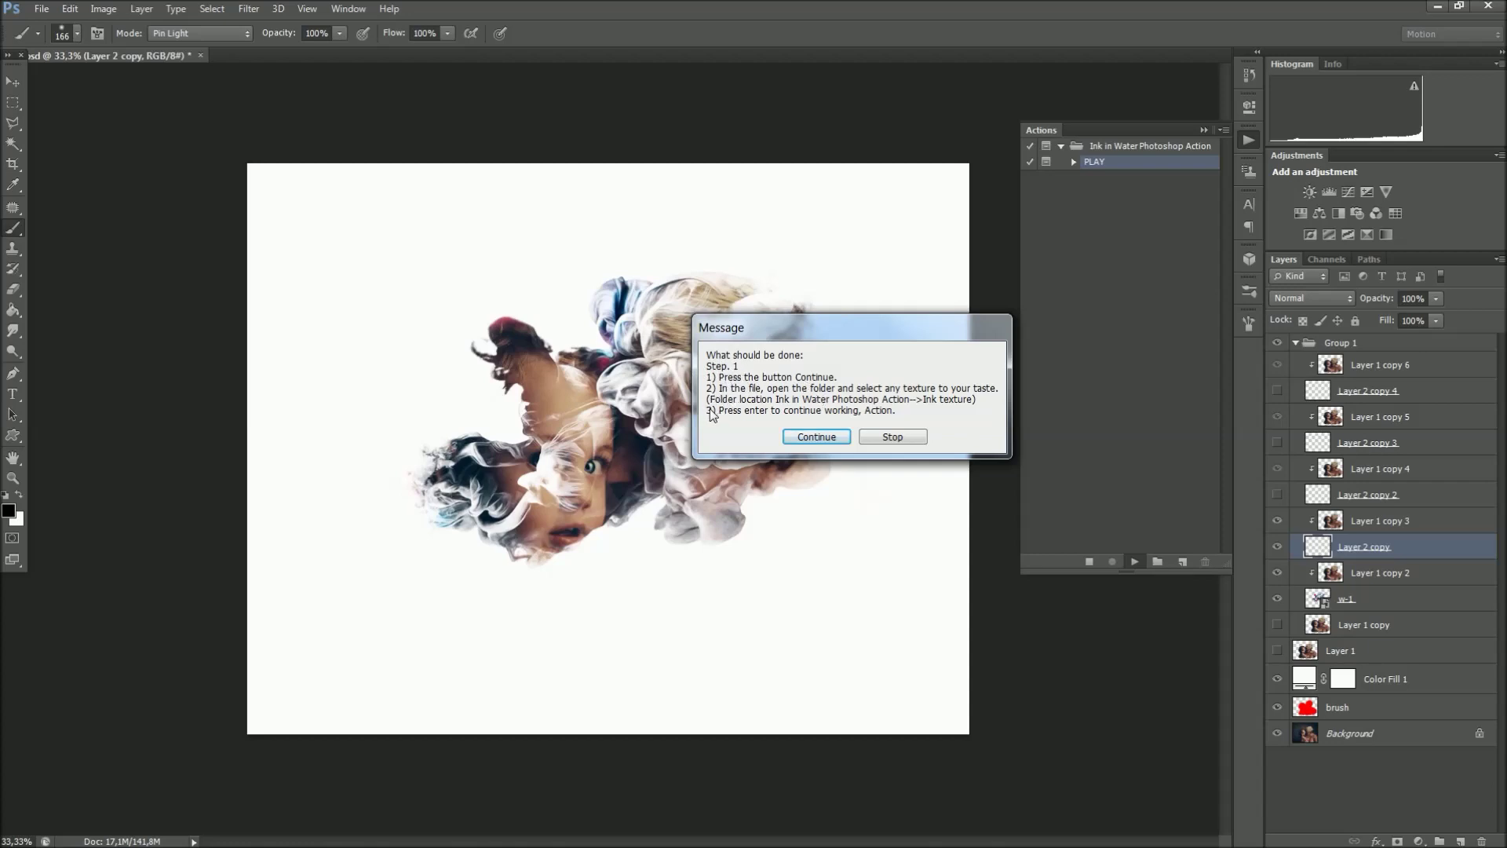
# - Place ink texture 1.png, rotated about -71° and enlarged to about 23%, and commit it
pyautogui.click(800, 434)
pyautogui.click(628, 234)
pyautogui.doubleClick(628, 234)
pyautogui.moveTo(856, 351); pyautogui.dragTo(575, 125)
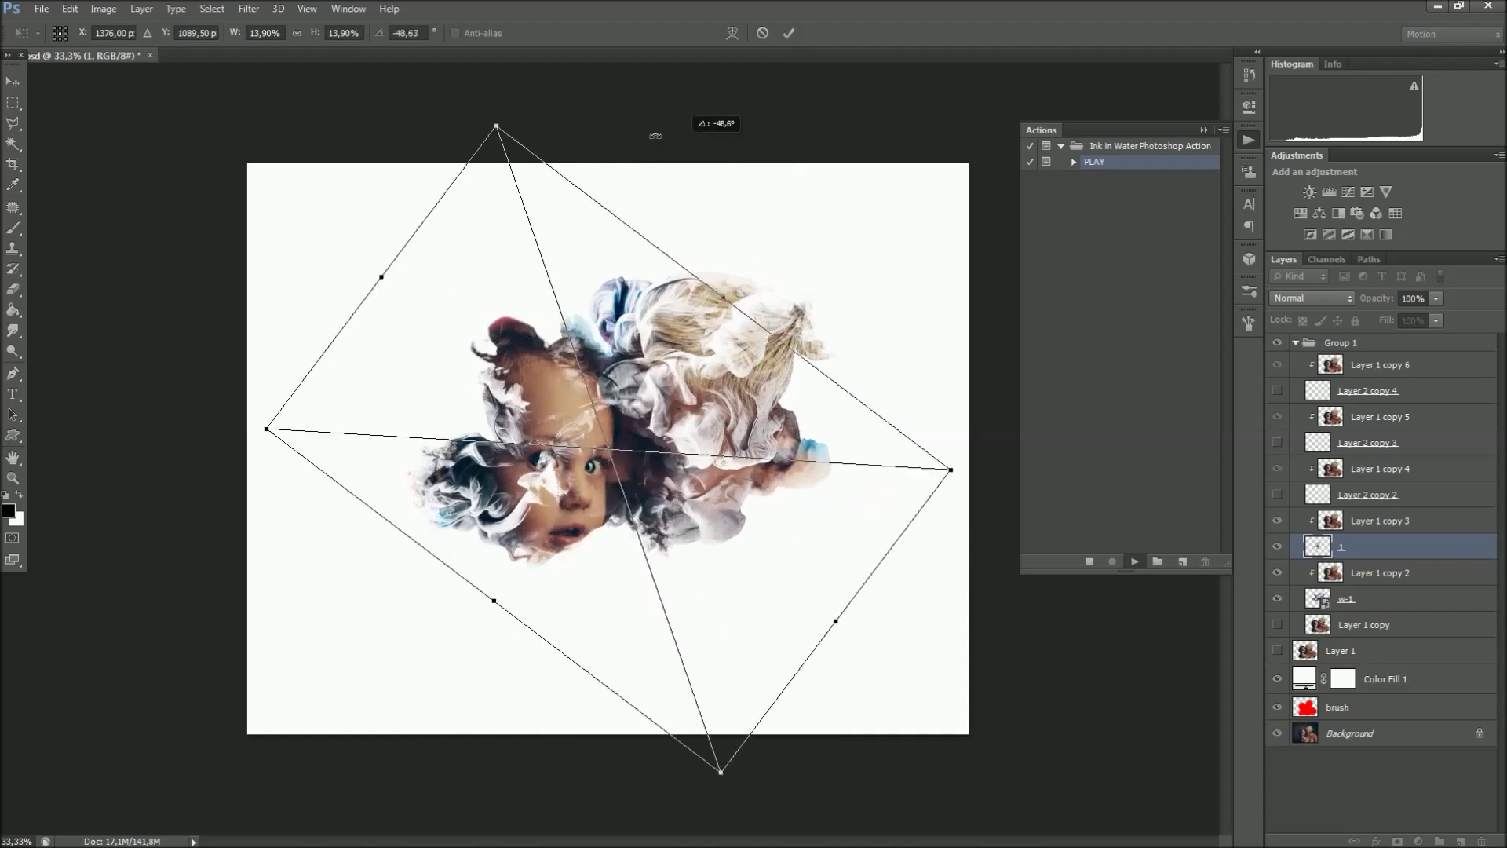
pyautogui.moveTo(398, 179)
pyautogui.mouseDown()
pyautogui.moveTo(186, 94)
pyautogui.moveTo(264, 53)
pyautogui.mouseUp()
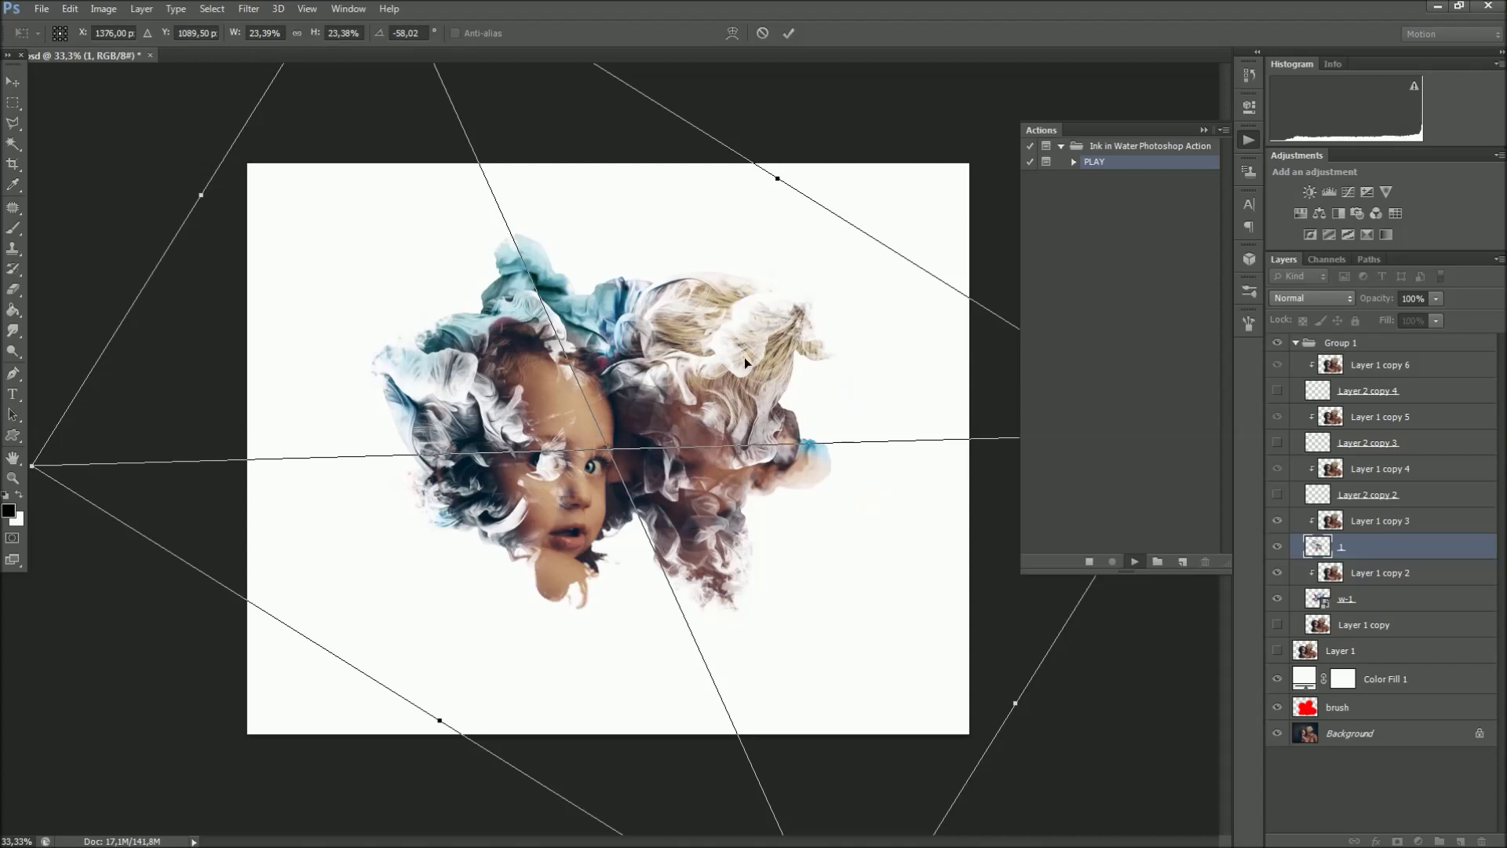
pyautogui.click(789, 33)
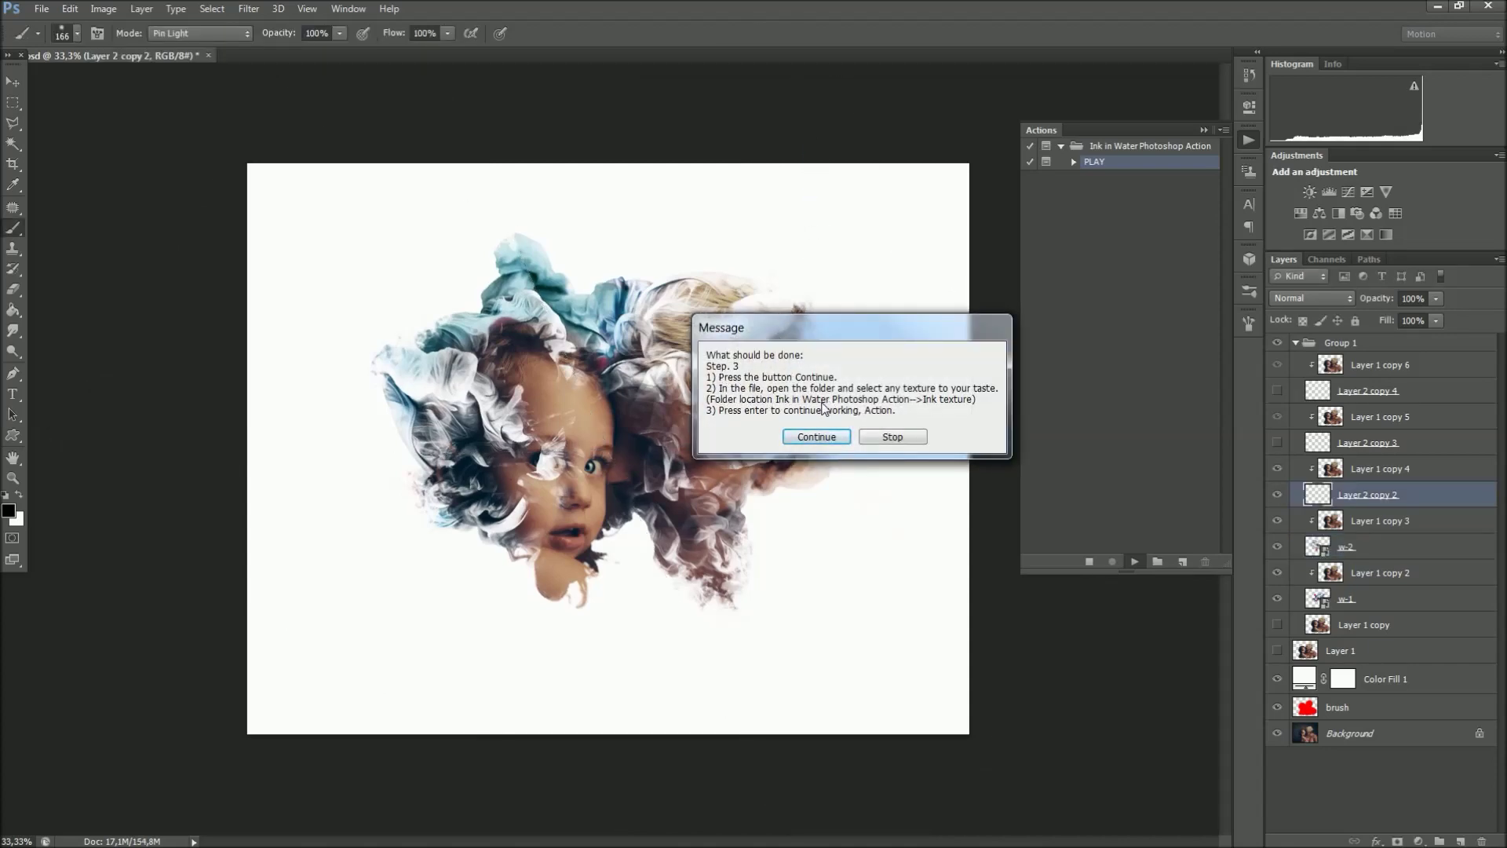
# - Place ink texture 6.png, rotated about 120°, scaled near 19%, shifted up-right, and commit it
pyautogui.click(812, 438)
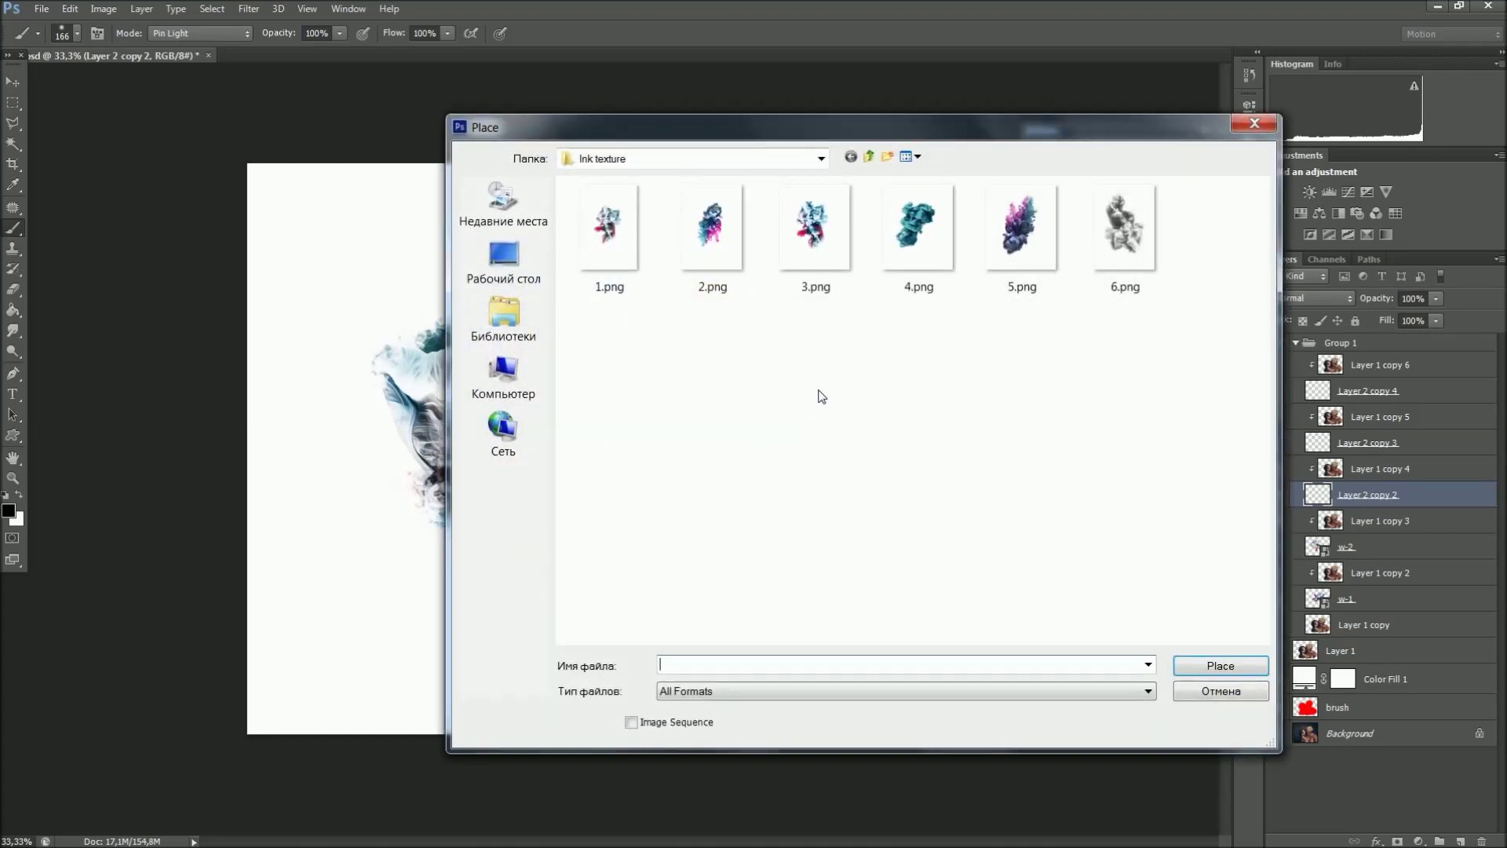
pyautogui.moveTo(1019, 236)
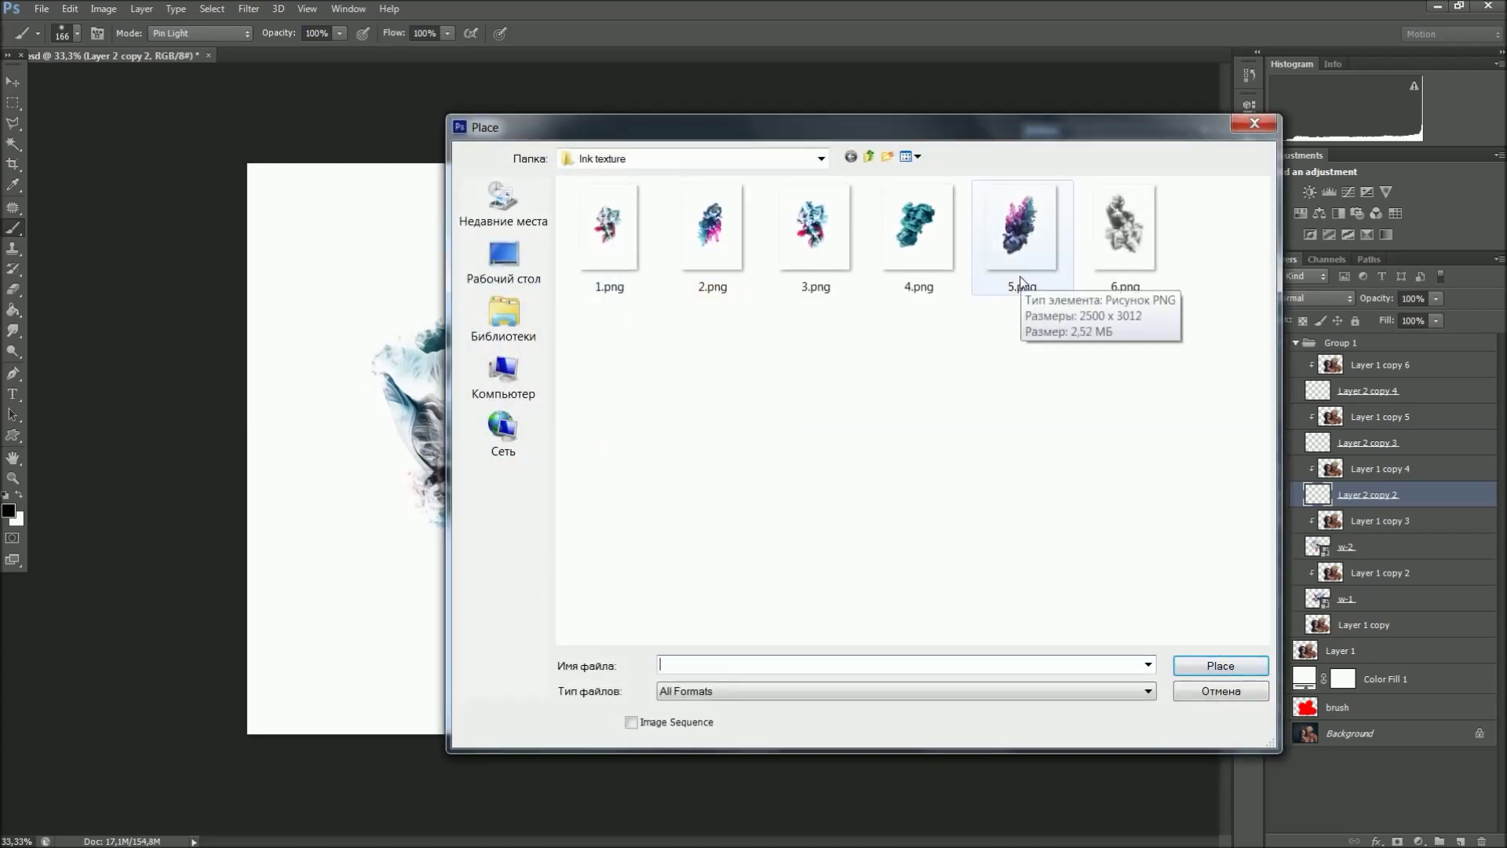
pyautogui.doubleClick(1123, 258)
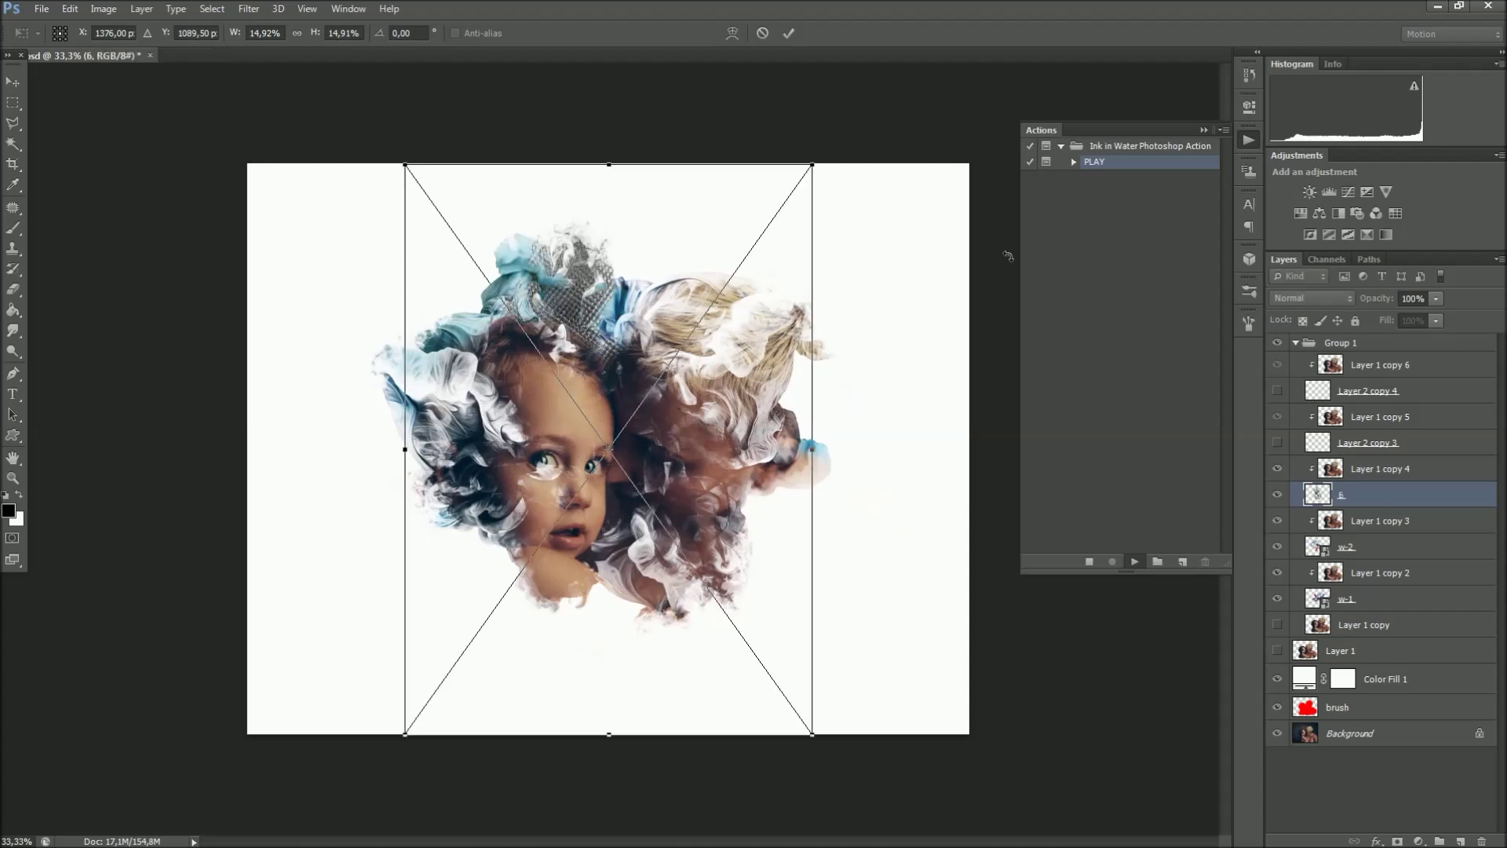
pyautogui.moveTo(878, 321); pyautogui.dragTo(529, 131)
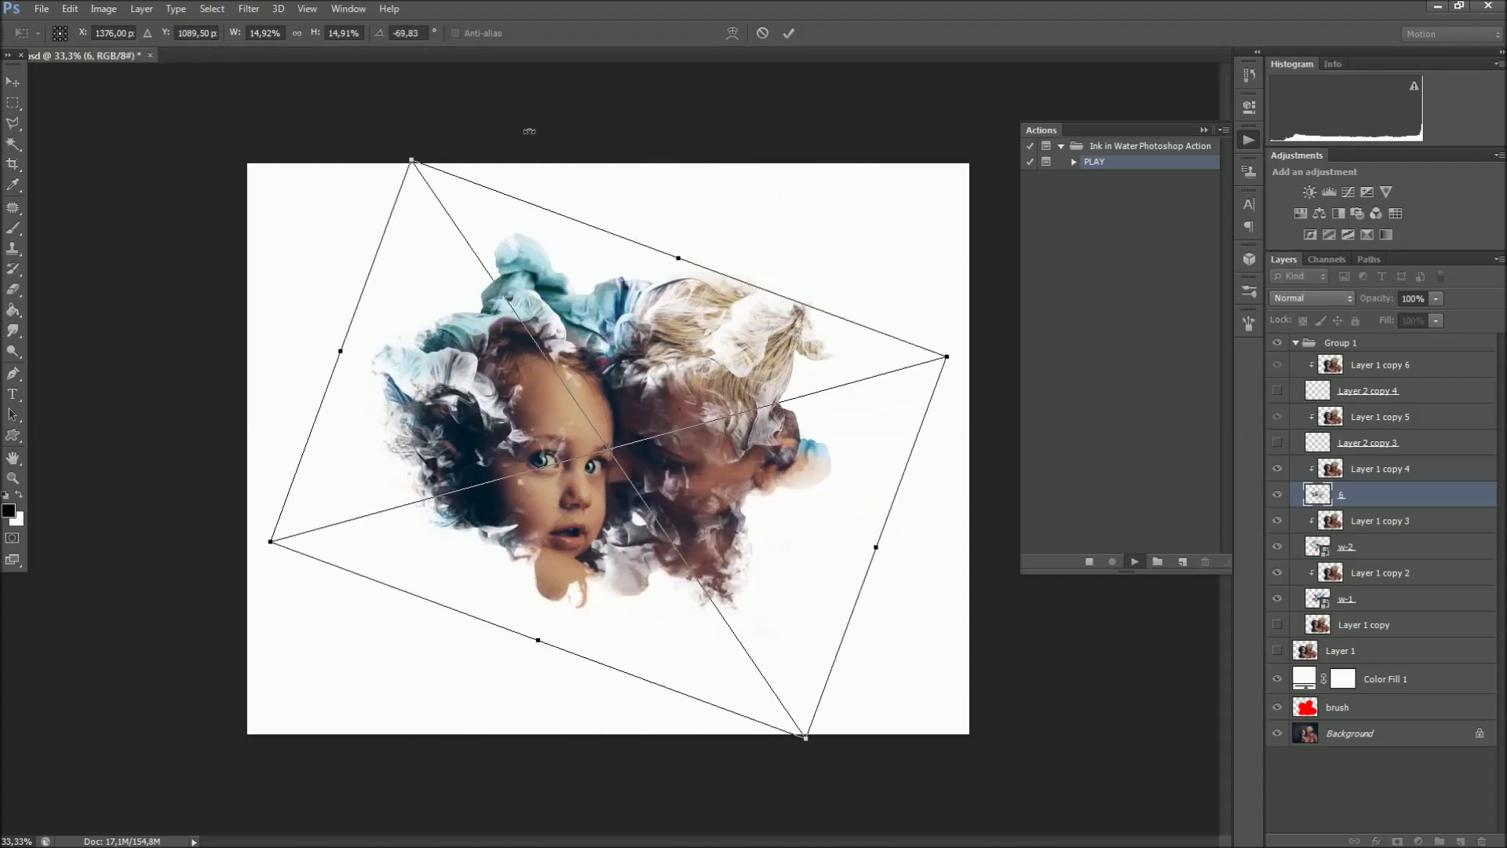
pyautogui.moveTo(404, 157); pyautogui.dragTo(338, 24)
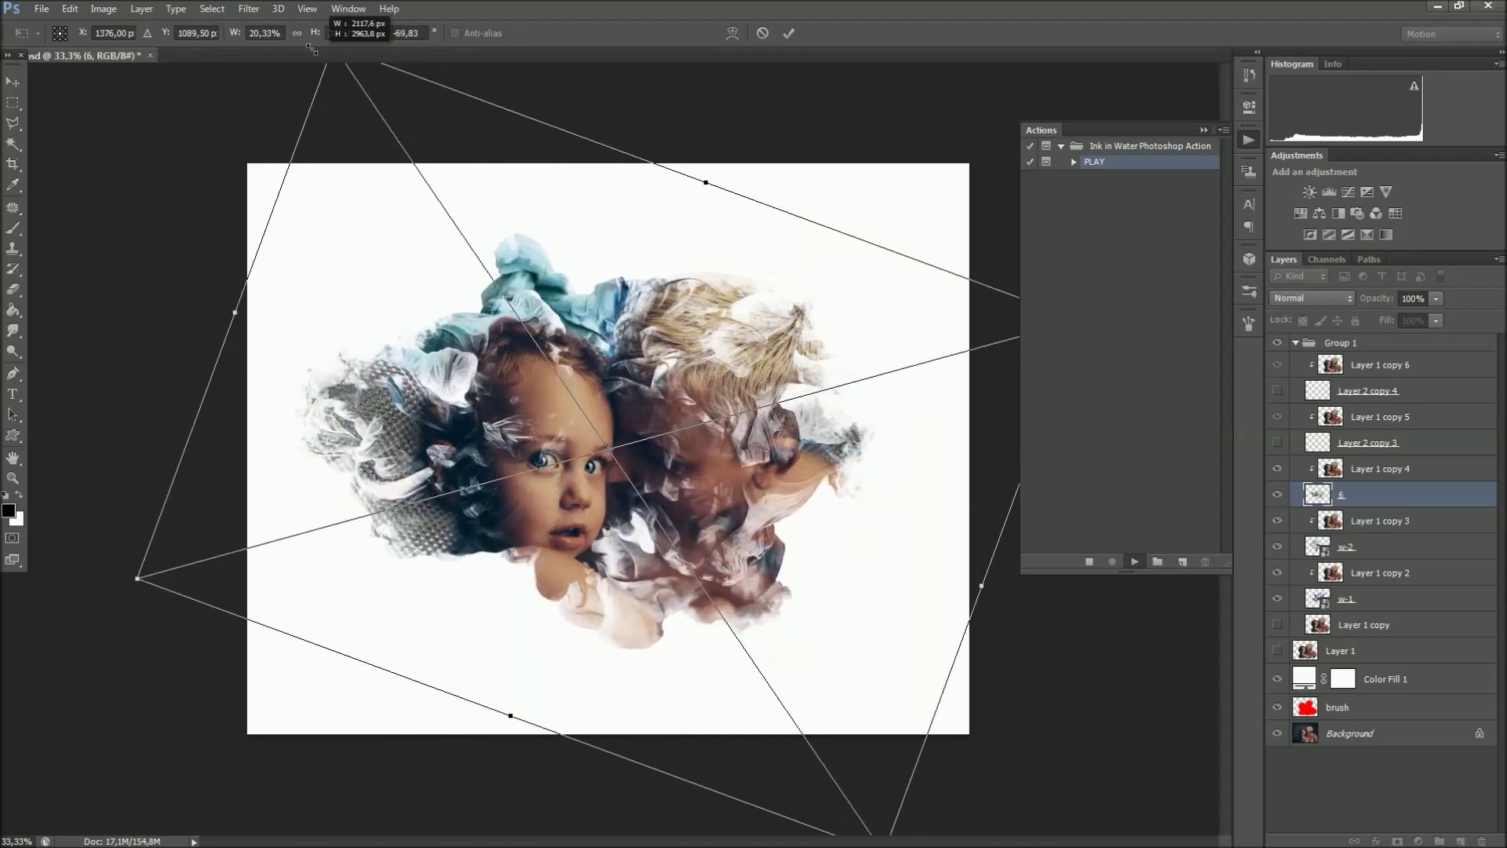
pyautogui.moveTo(269, 161)
pyautogui.mouseDown()
pyautogui.moveTo(252, 126)
pyautogui.moveTo(863, 209)
pyautogui.moveTo(972, 345)
pyautogui.moveTo(898, 529)
pyautogui.moveTo(867, 567)
pyautogui.moveTo(798, 592)
pyautogui.mouseUp()
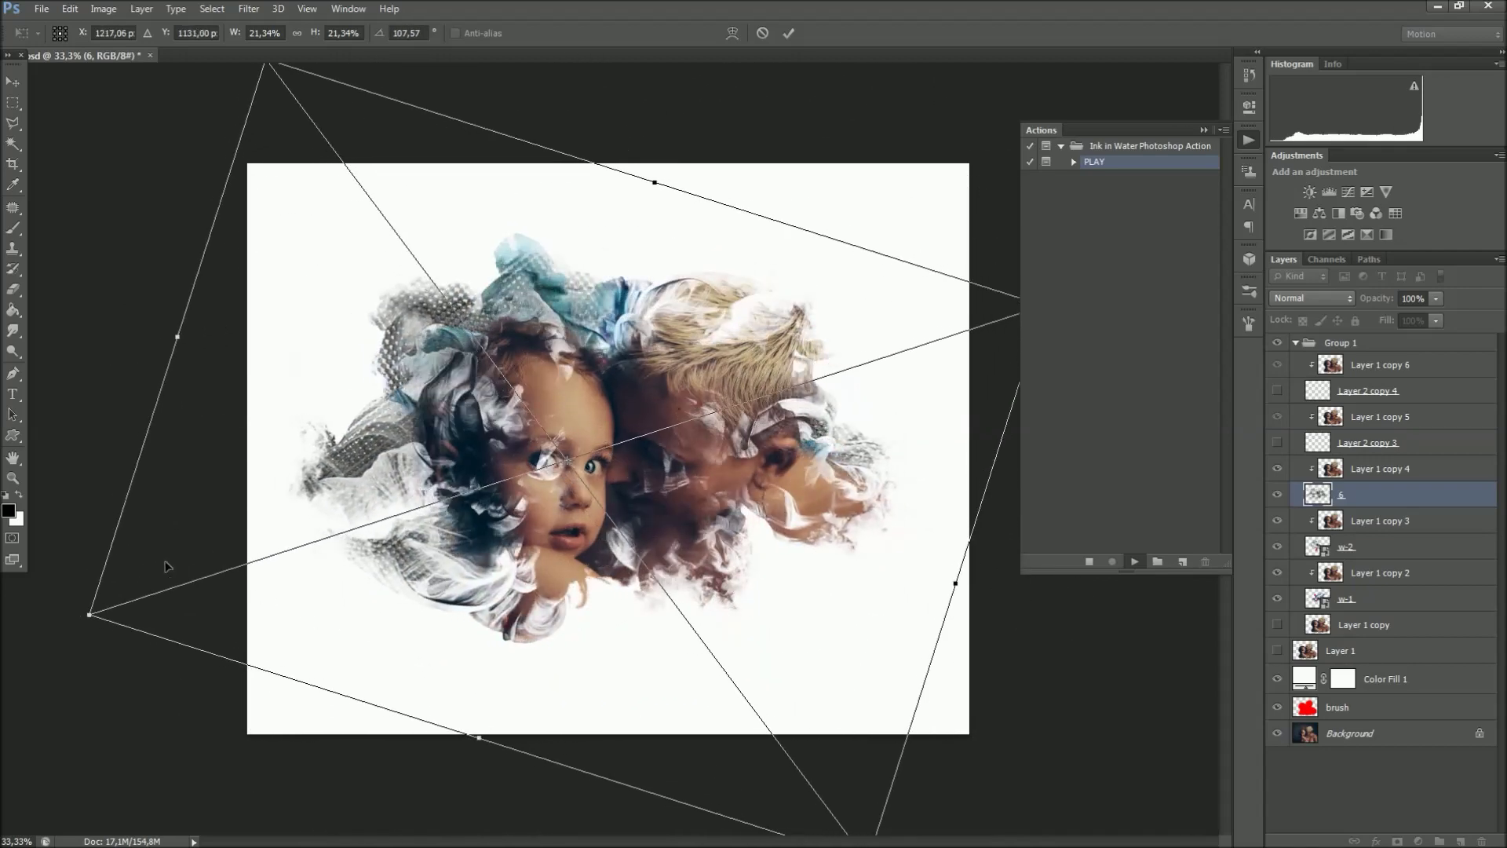
pyautogui.moveTo(90, 617); pyautogui.dragTo(152, 578)
pyautogui.moveTo(69, 469); pyautogui.dragTo(132, 340)
pyautogui.moveTo(286, 385)
pyautogui.mouseDown()
pyautogui.moveTo(322, 363)
pyautogui.moveTo(308, 379)
pyautogui.mouseUp()
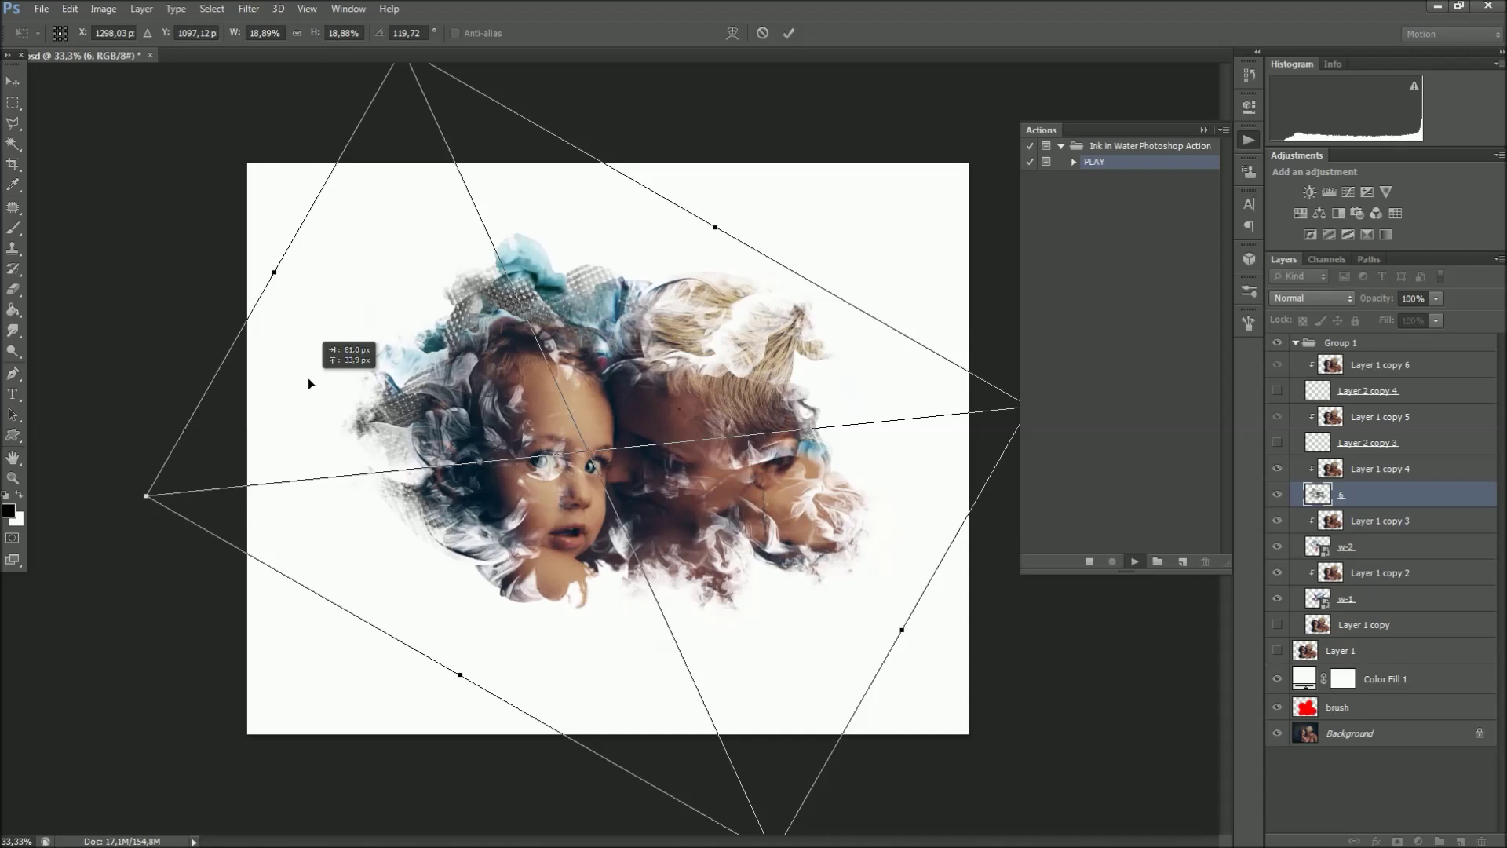
pyautogui.click(788, 33)
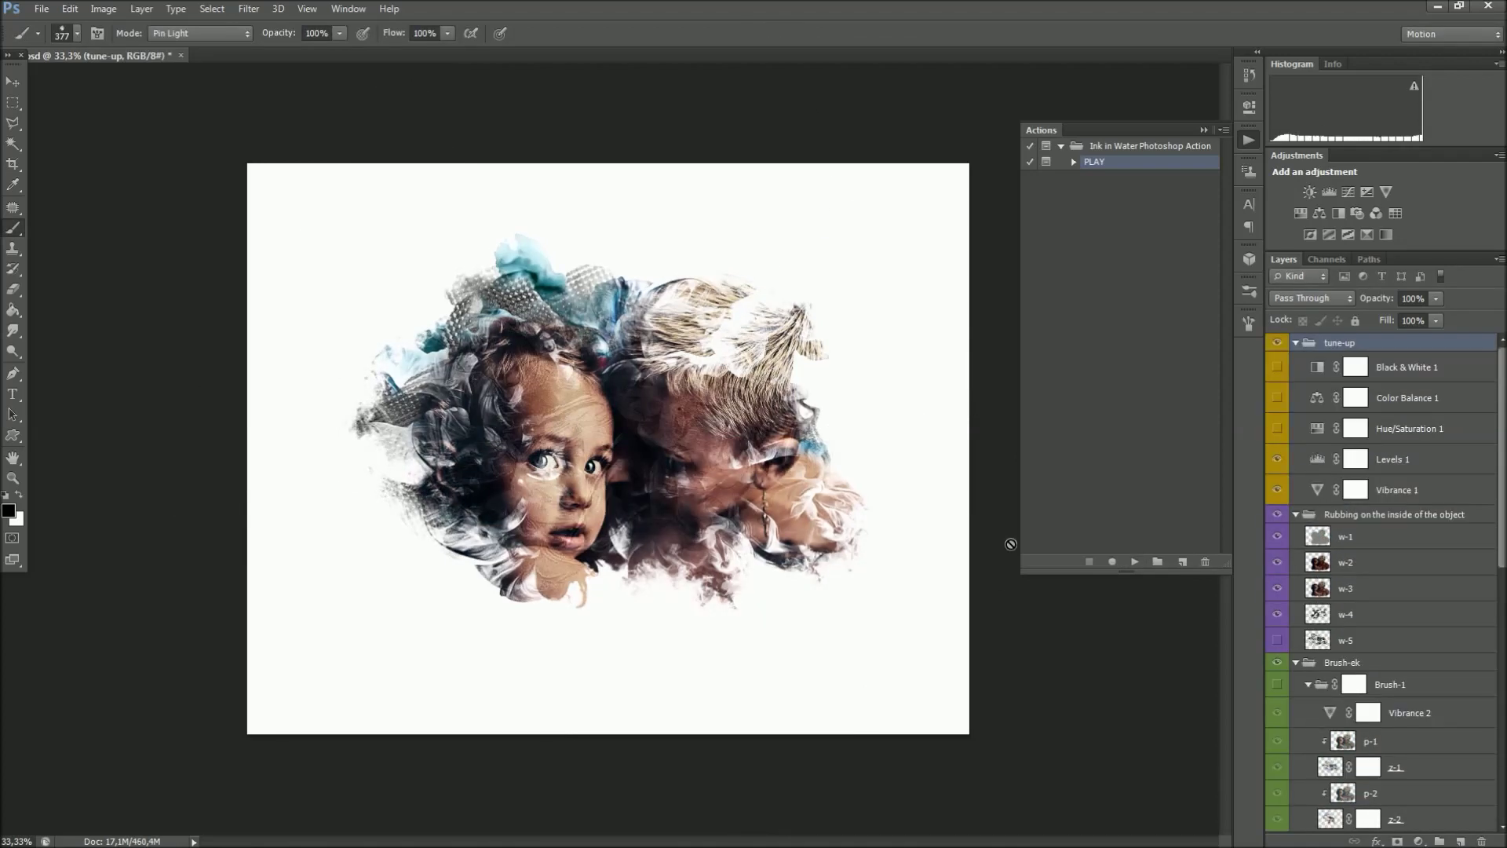
# - Close the Actions panel, collapse all layer groups, then expand tune-up and select Black & White 1
pyautogui.click(1203, 131)
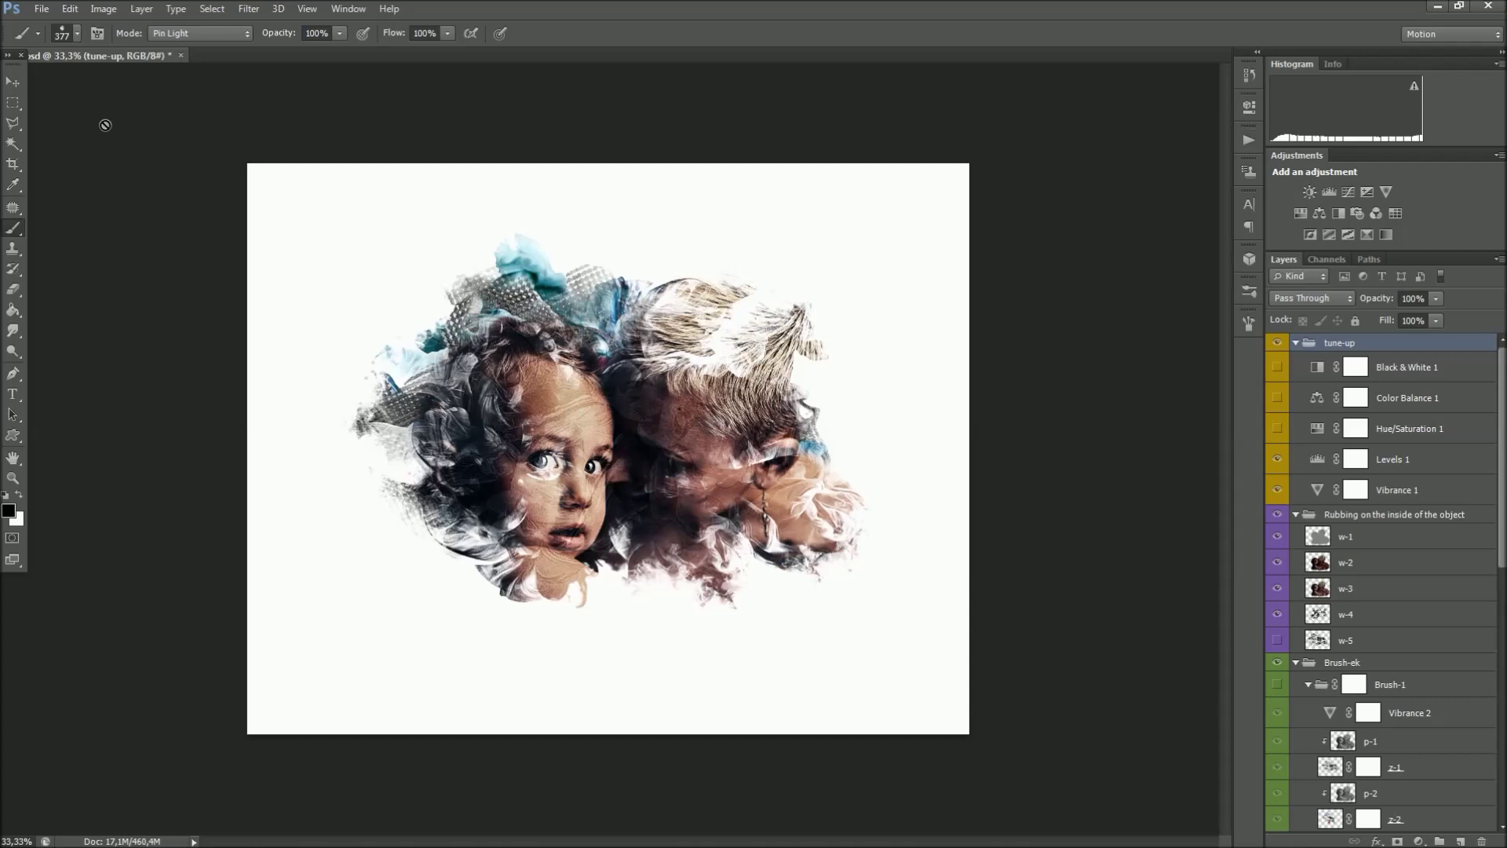
pyautogui.click(19, 85)
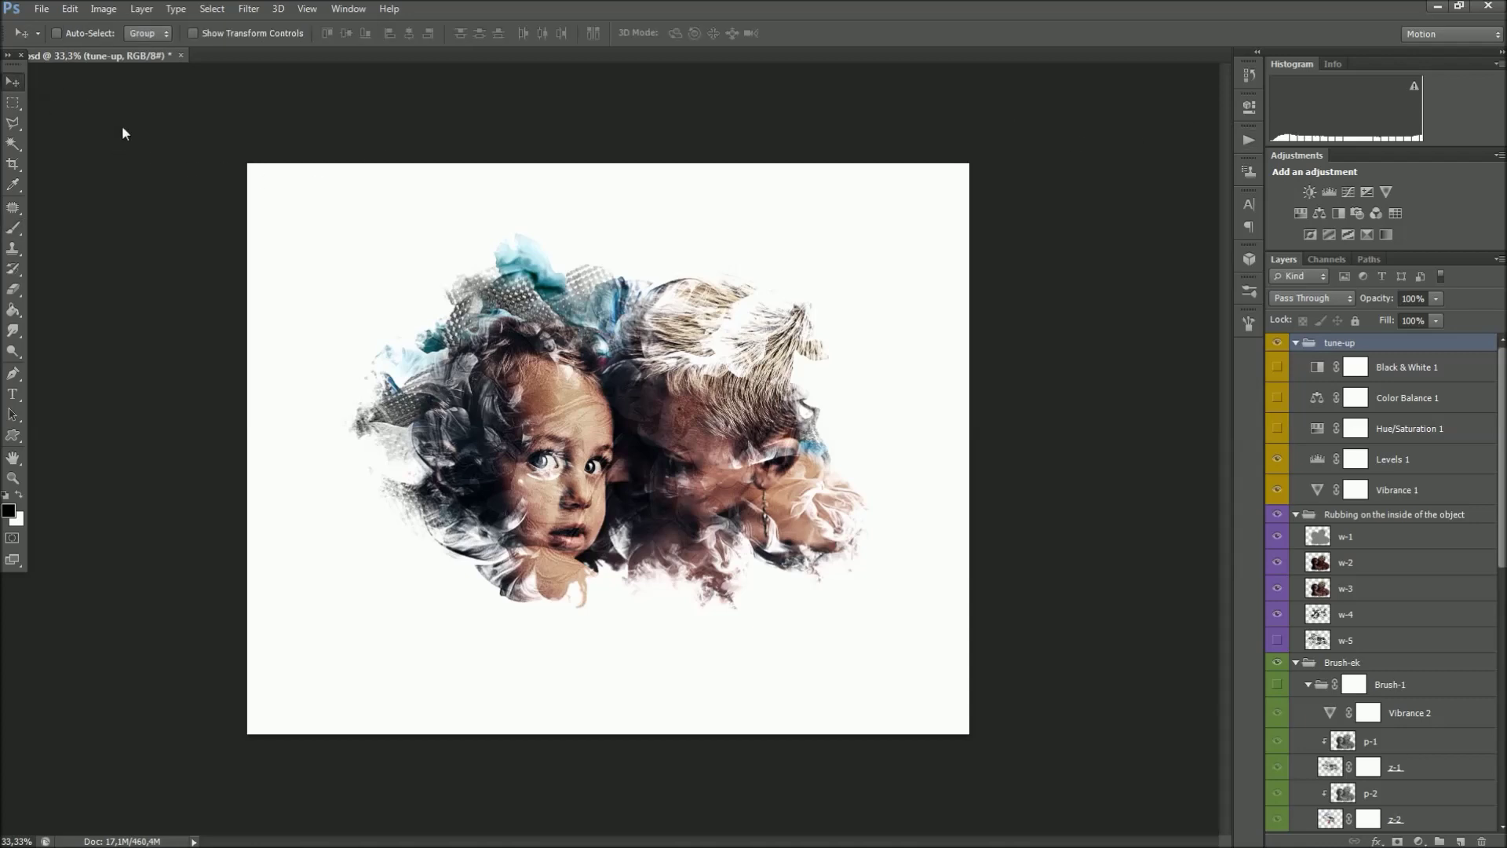
pyautogui.click(1297, 342)
pyautogui.click(1296, 361)
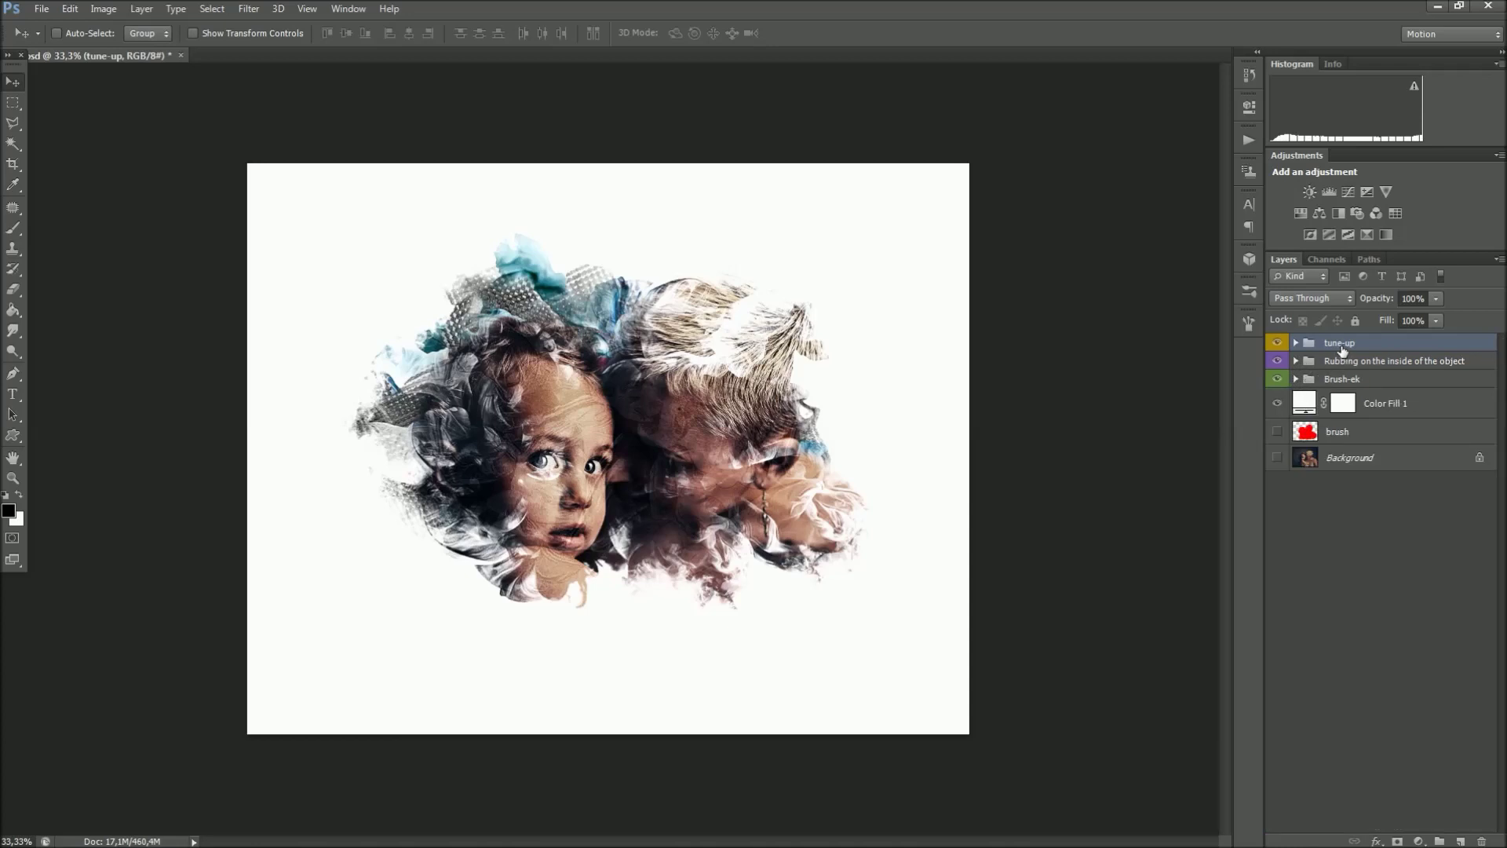
pyautogui.click(1296, 343)
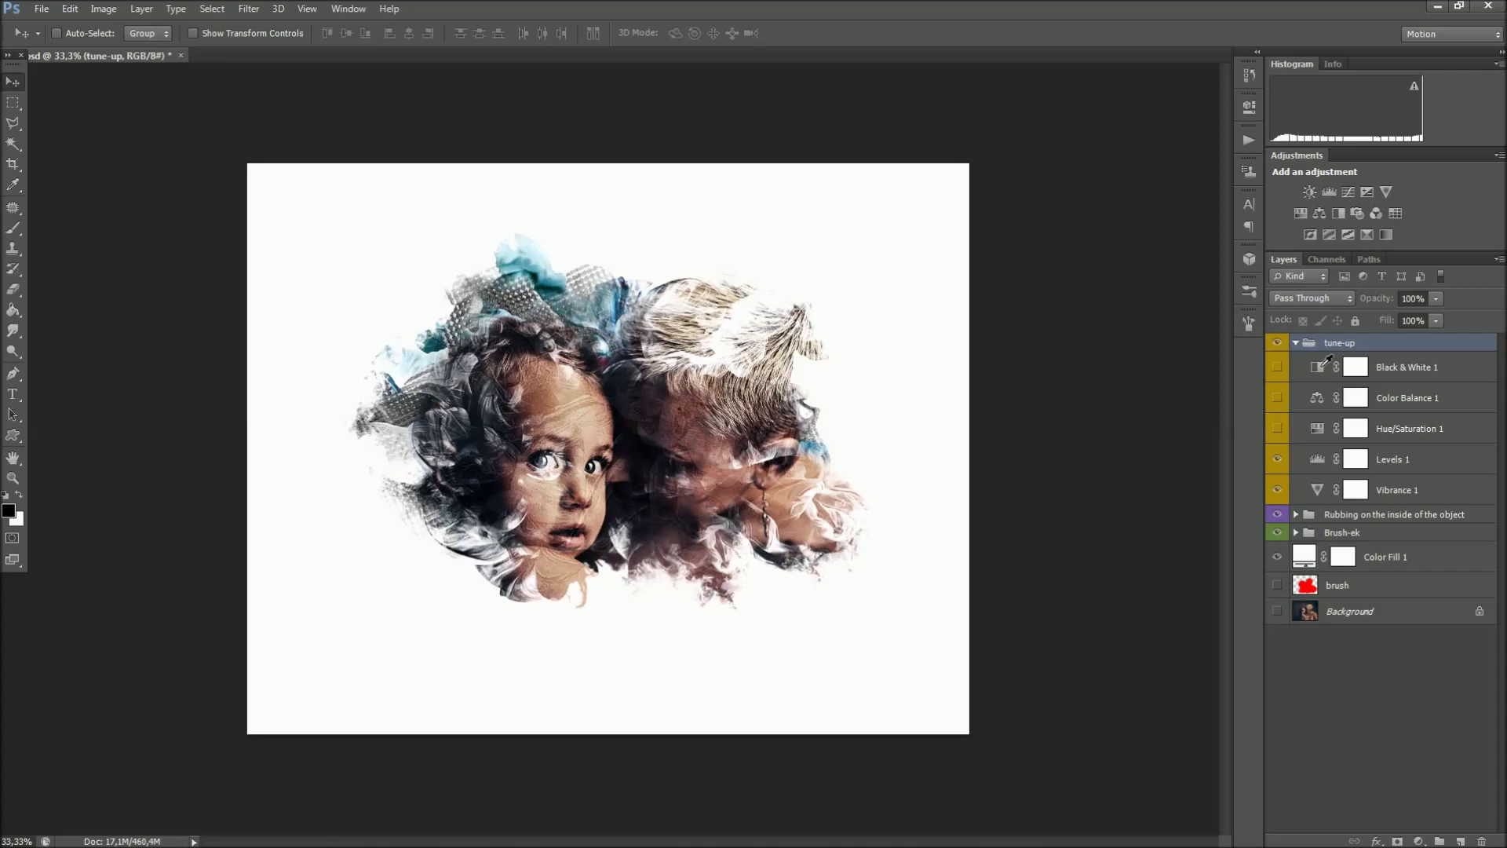
pyautogui.click(1320, 368)
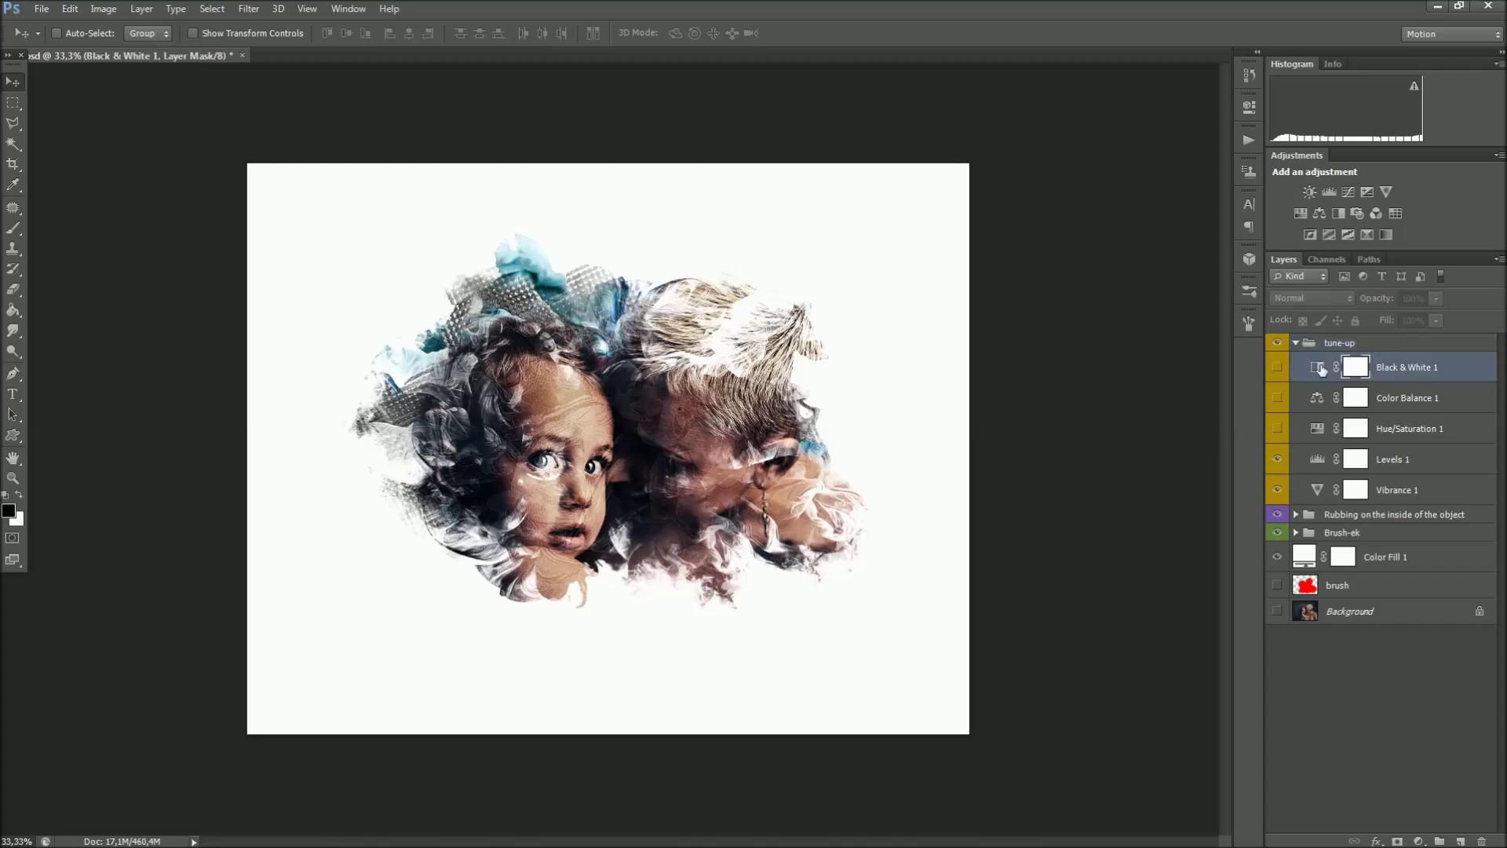
# - Preview Black & White 1, raise Reds to 21 and brighten yellows, then hide it
pyautogui.click(1278, 367)
pyautogui.moveTo(1118, 206); pyautogui.dragTo(1122, 210)
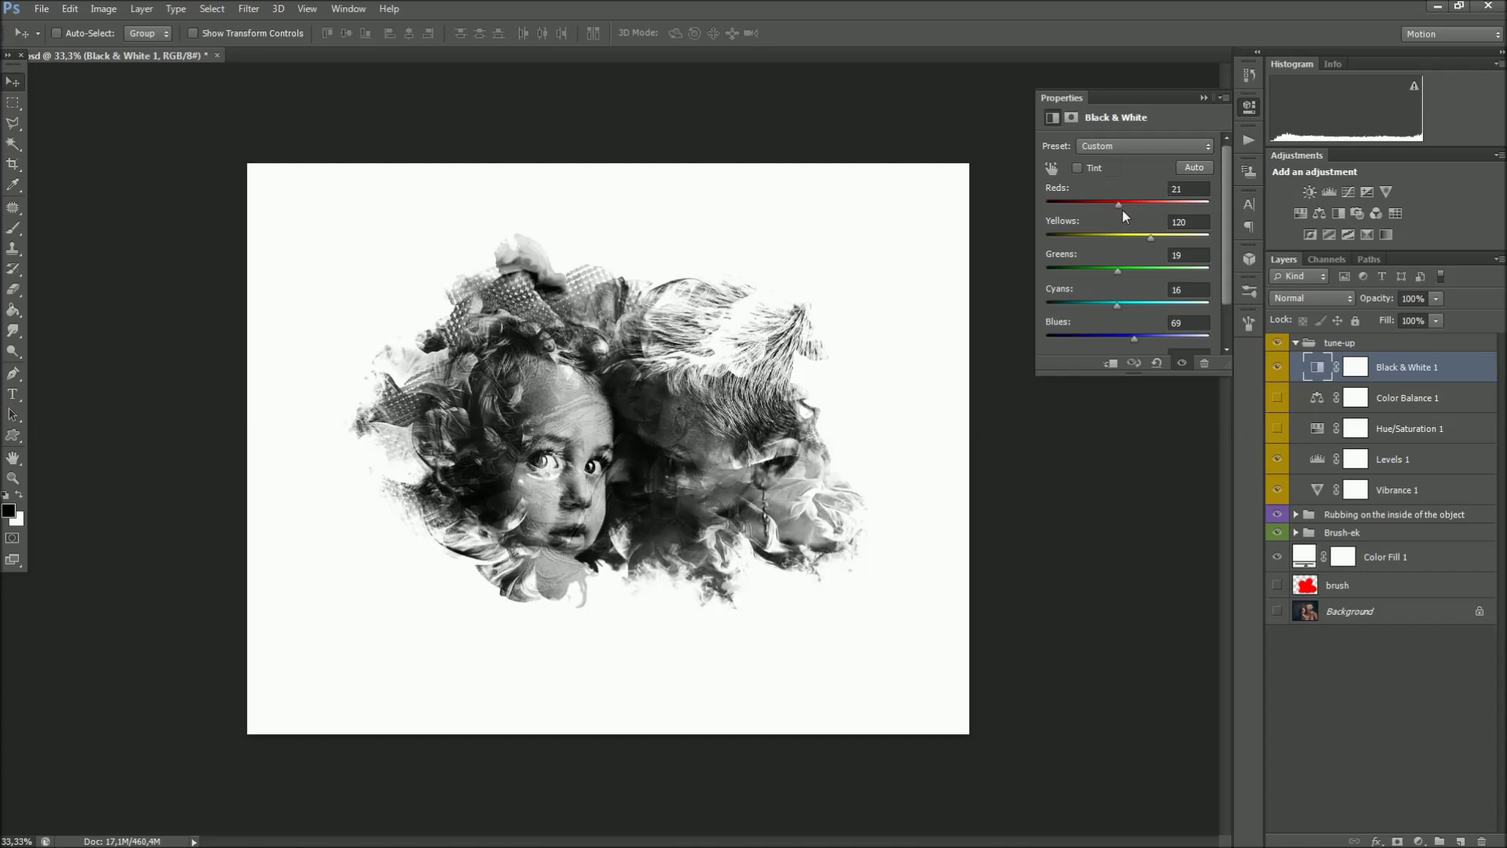
pyautogui.moveTo(1145, 239); pyautogui.dragTo(1171, 243)
pyautogui.click(1277, 366)
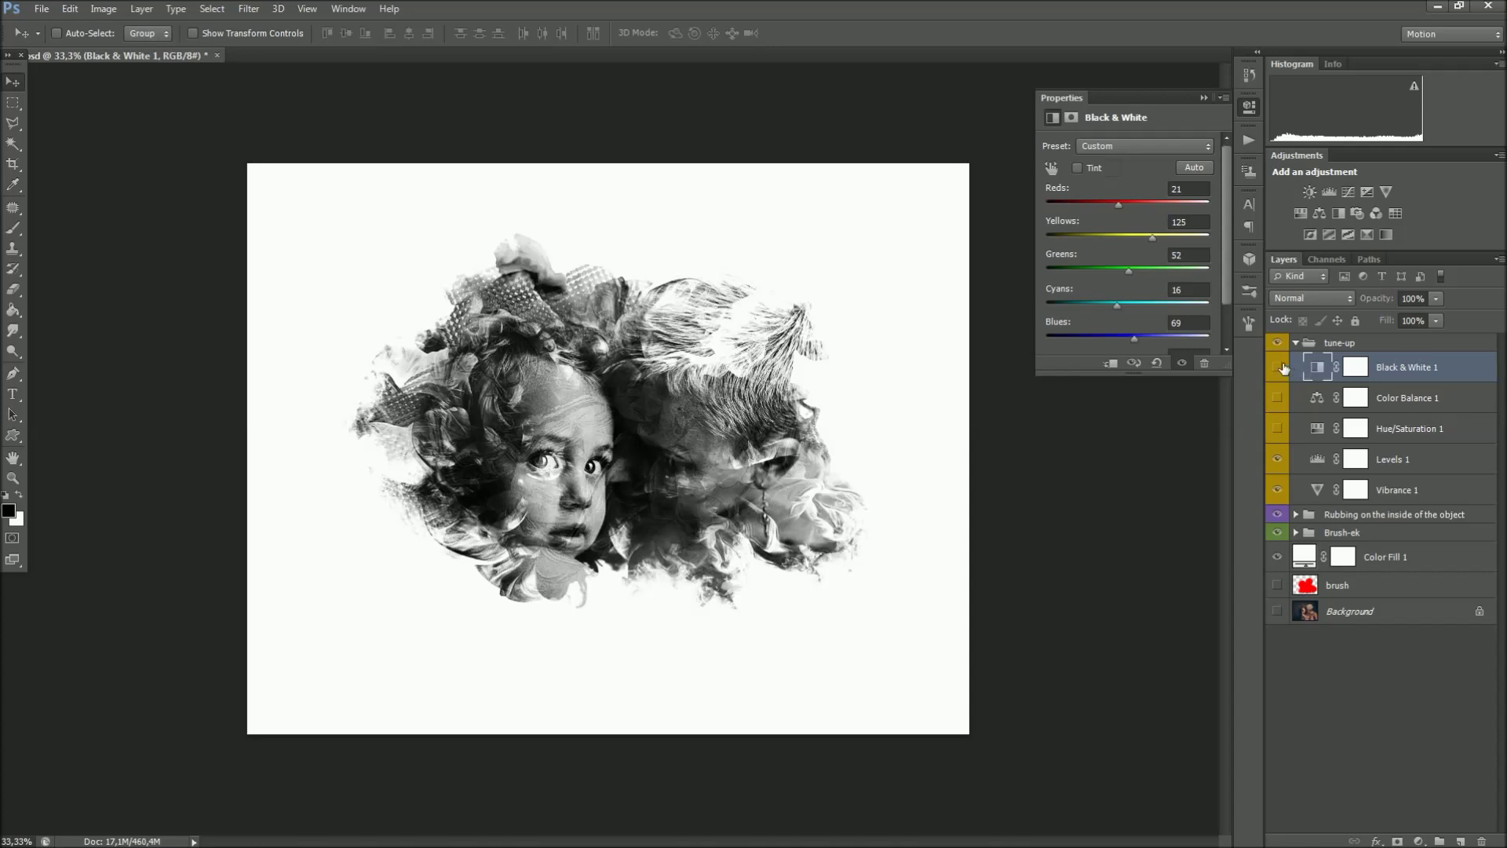
# - Turn on Color Balance 1 and shift its midtones toward green and cyan
pyautogui.click(1313, 398)
pyautogui.click(1277, 398)
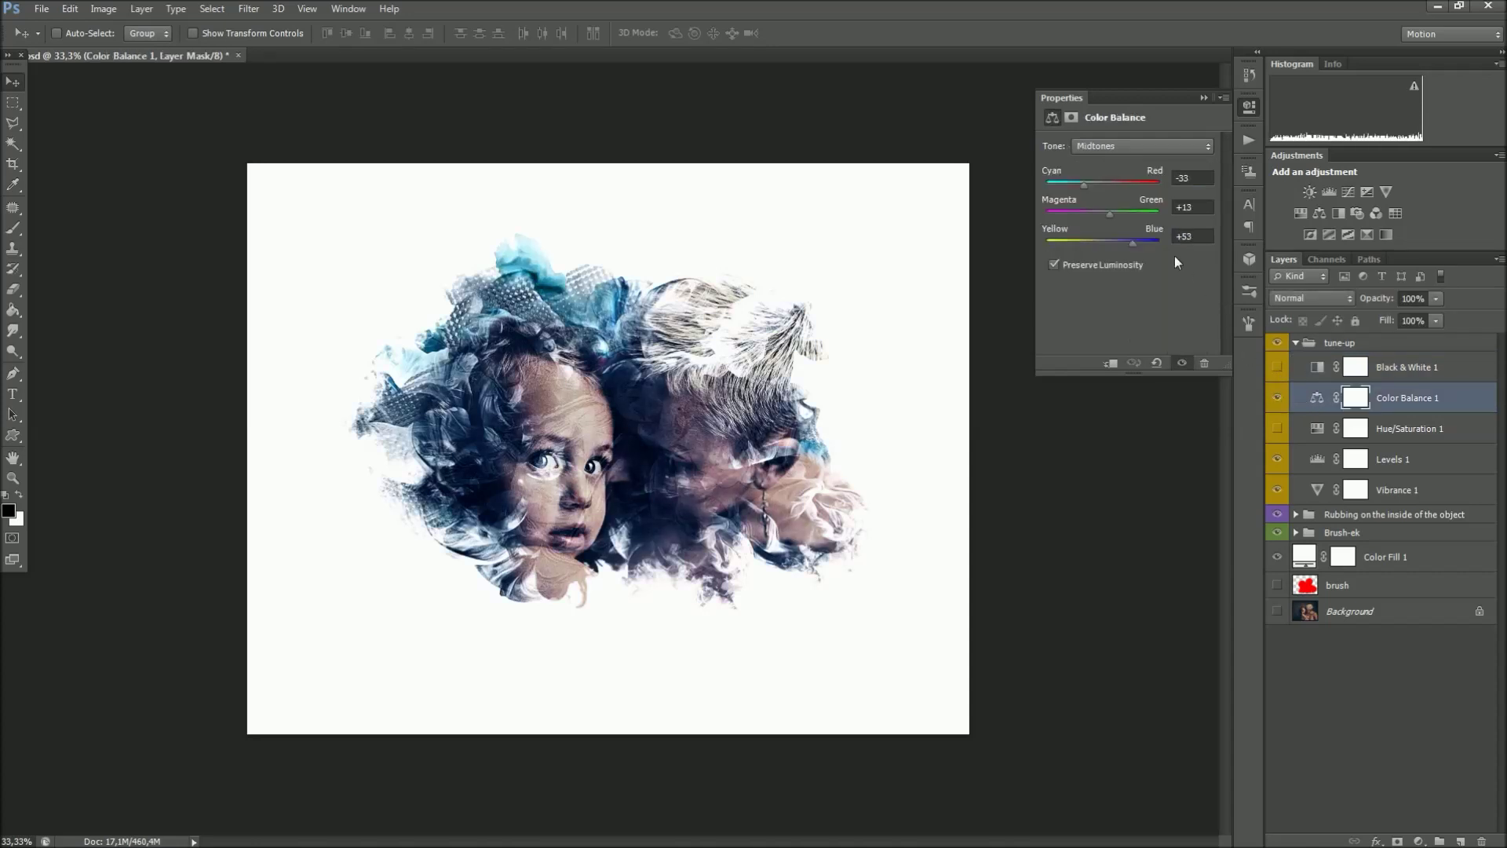
pyautogui.moveTo(1112, 214)
pyautogui.mouseDown()
pyautogui.moveTo(1143, 216)
pyautogui.moveTo(1128, 186)
pyautogui.mouseUp()
pyautogui.moveTo(1122, 185); pyautogui.dragTo(1101, 187)
pyautogui.moveTo(1131, 243); pyautogui.dragTo(1134, 243)
# - Set Hue/Saturation 1 to hue +3 and saturation +41, hiding it and Color Balance afterward
pyautogui.click(1317, 428)
pyautogui.click(1277, 397)
pyautogui.click(1277, 428)
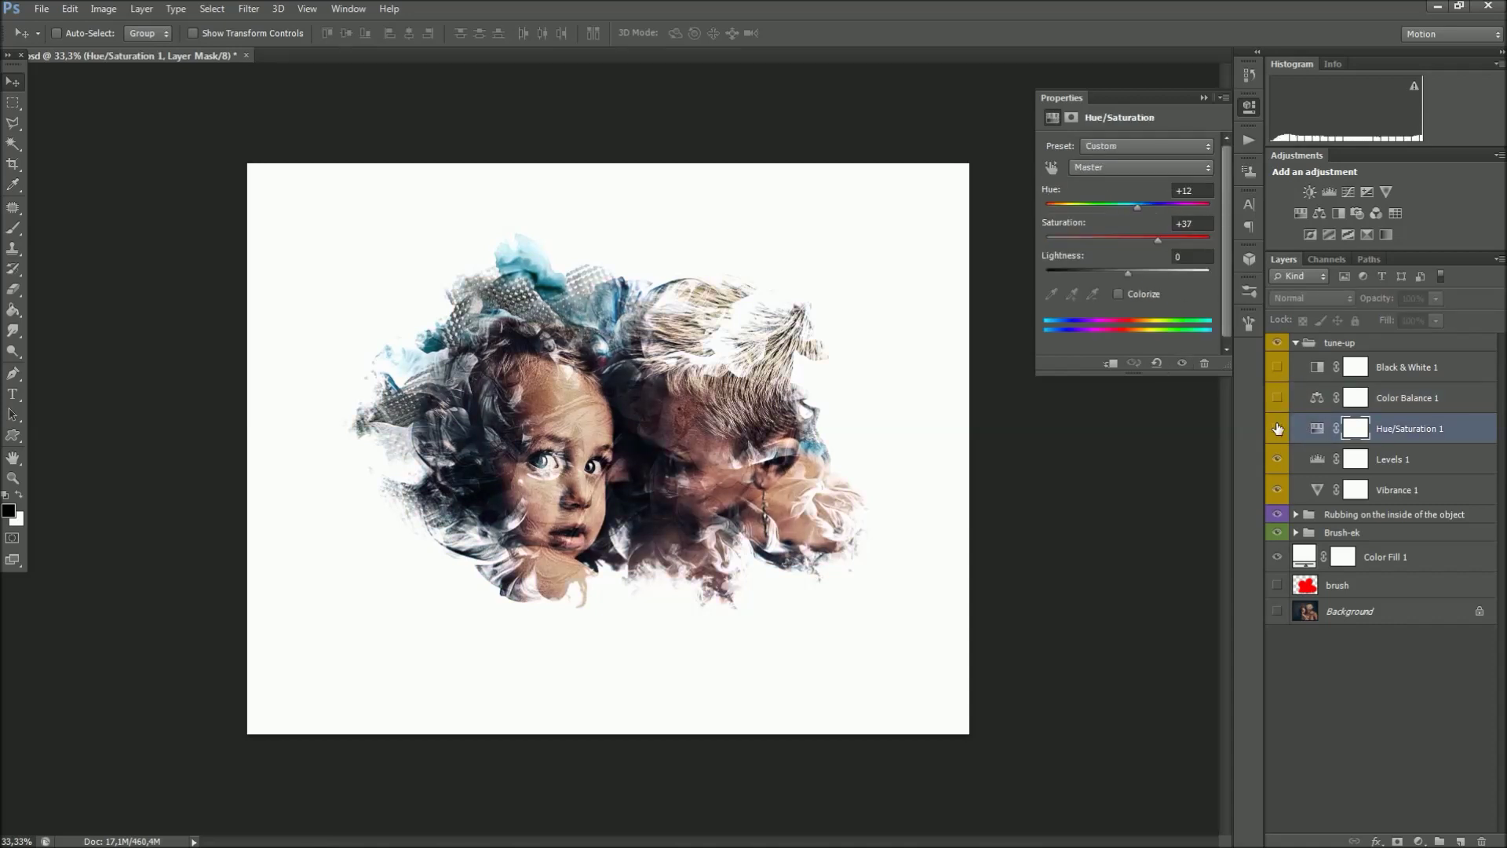
pyautogui.click(1162, 238)
pyautogui.moveTo(1137, 206)
pyautogui.mouseDown()
pyautogui.moveTo(1166, 200)
pyautogui.moveTo(1038, 204)
pyautogui.moveTo(1131, 202)
pyautogui.mouseUp()
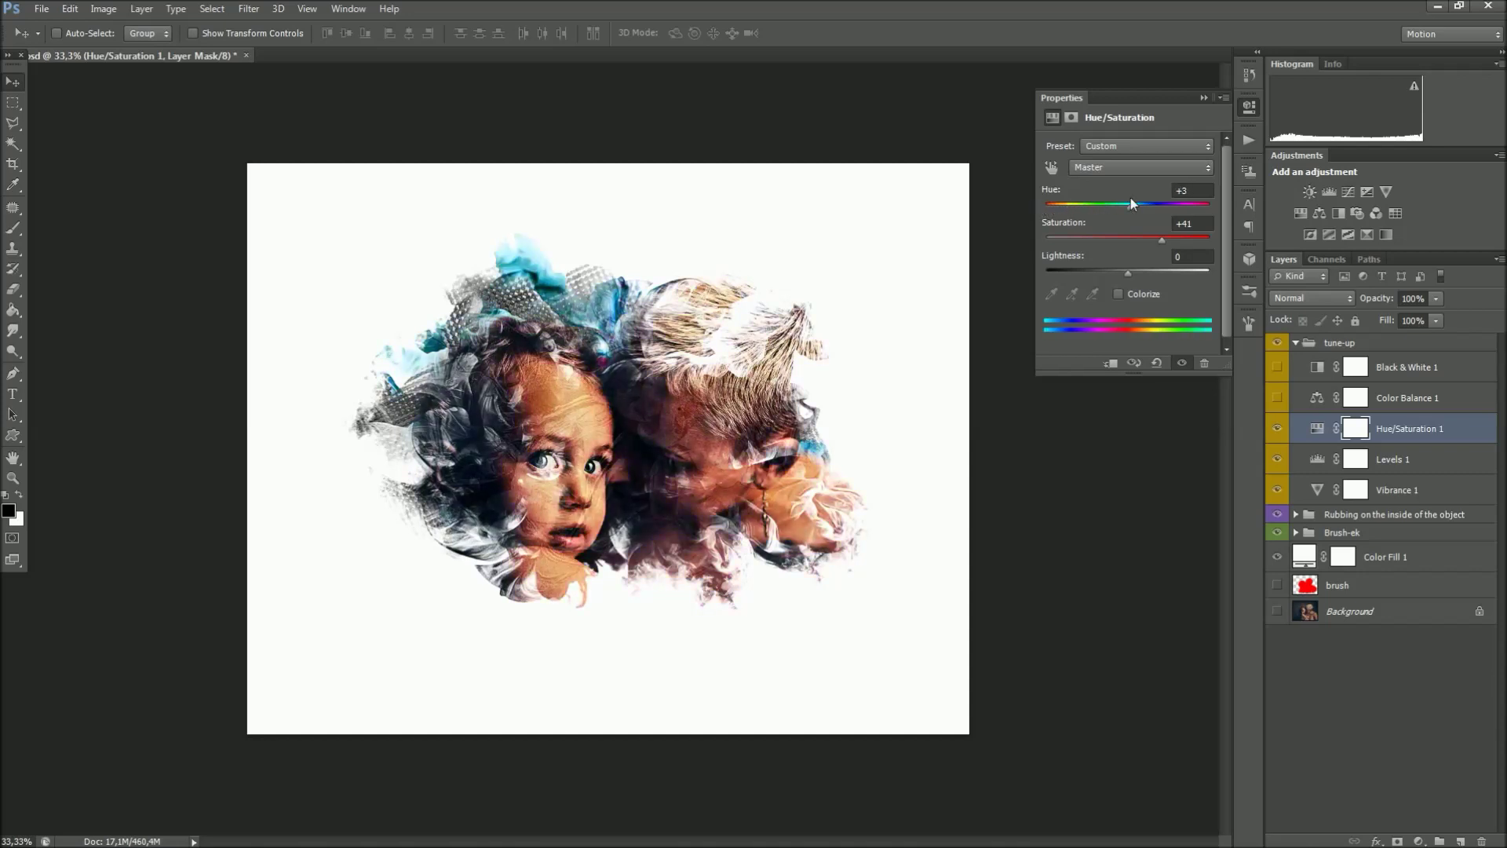
pyautogui.click(1277, 428)
pyautogui.click(1317, 462)
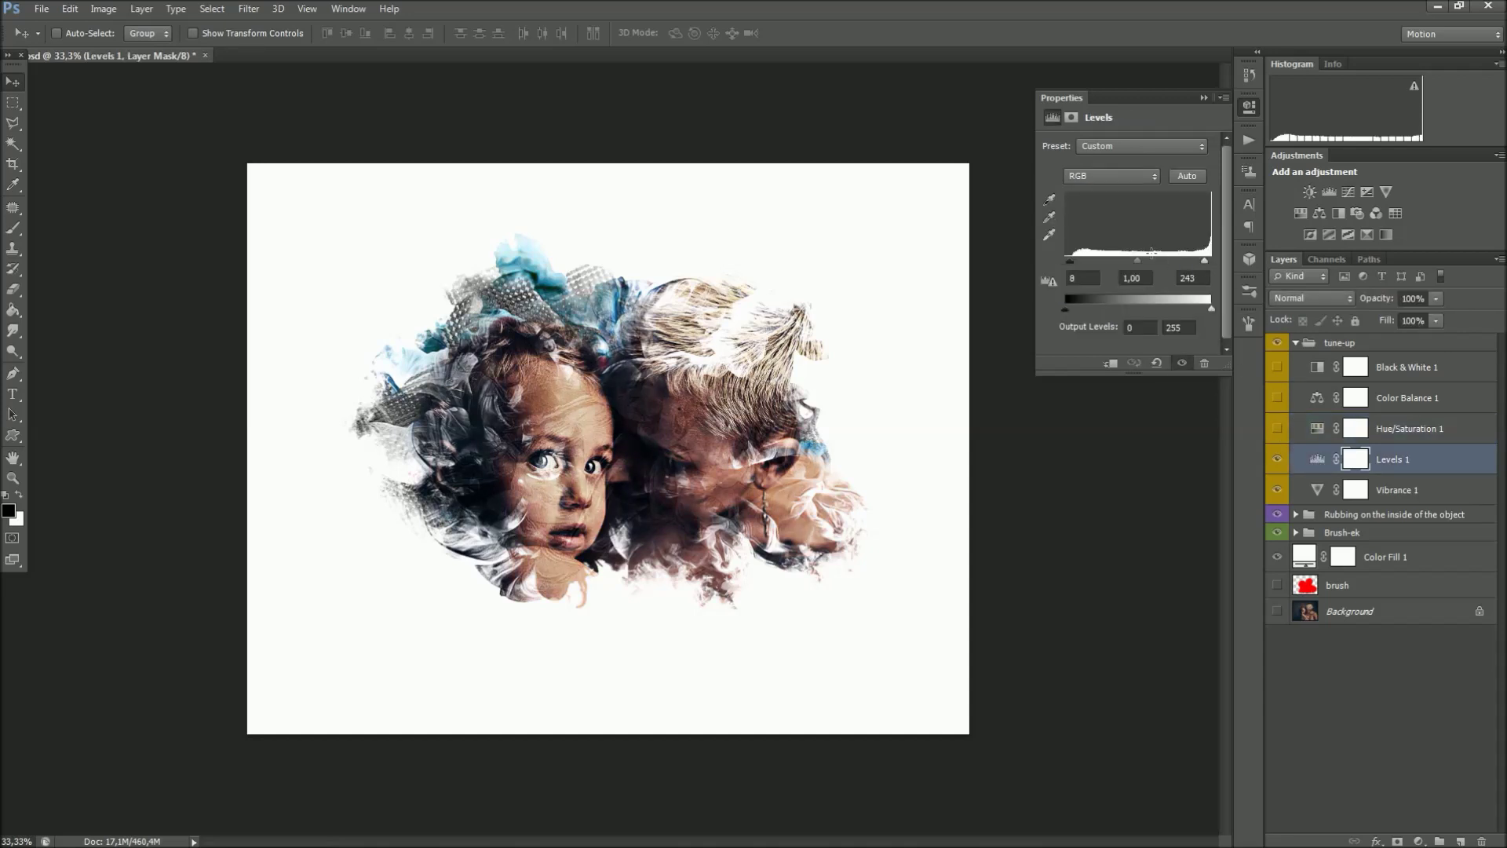
# - Set Levels 1 inputs to 7–230, lower Vibrance 1 saturation to +69, and collapse tune-up
pyautogui.moveTo(1073, 259); pyautogui.dragTo(1070, 260)
pyautogui.moveTo(1205, 260); pyautogui.dragTo(1196, 259)
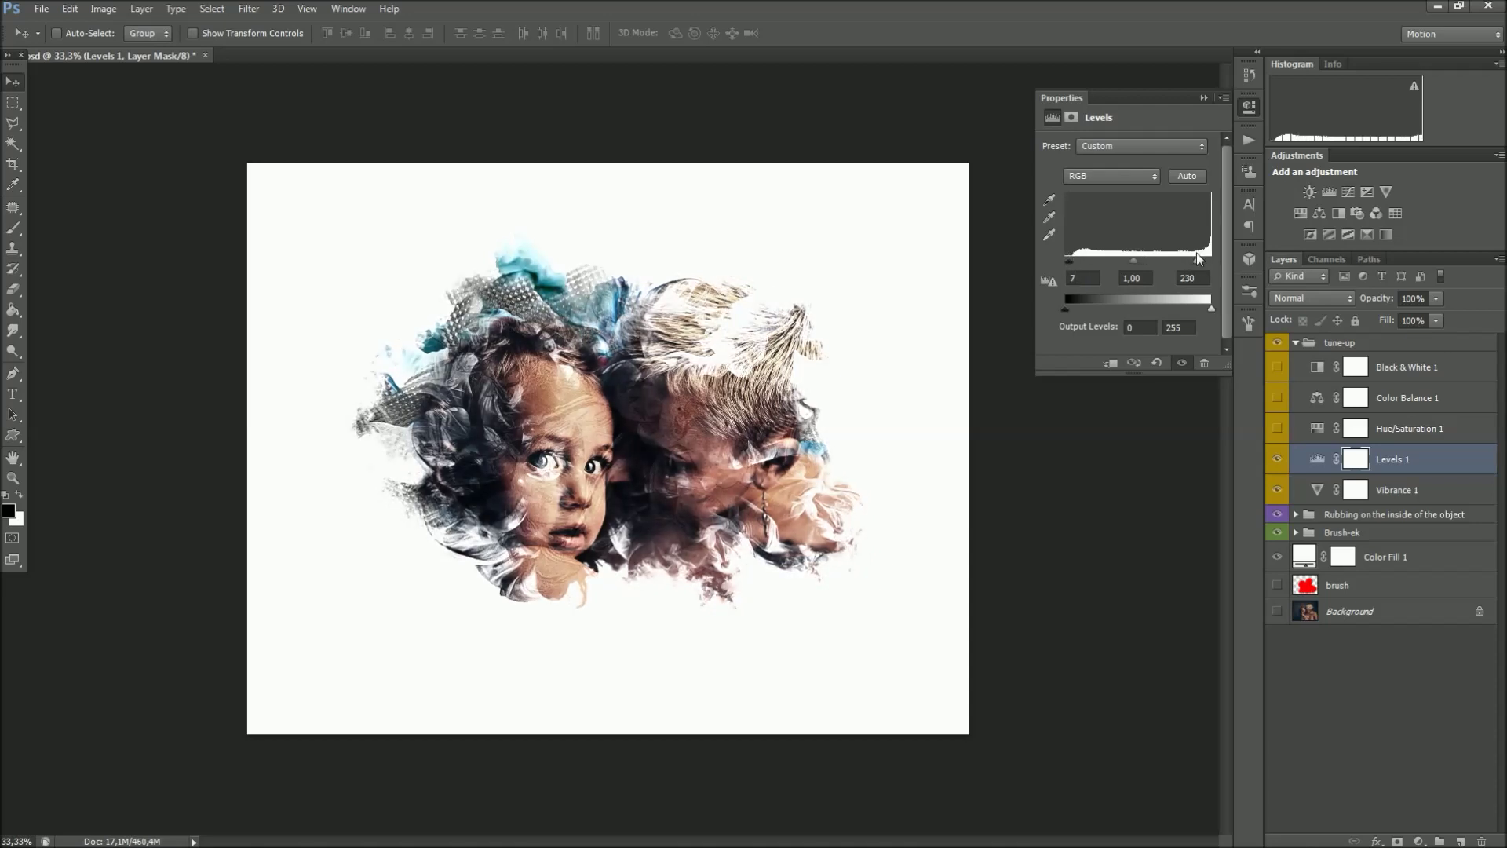
pyautogui.click(1315, 488)
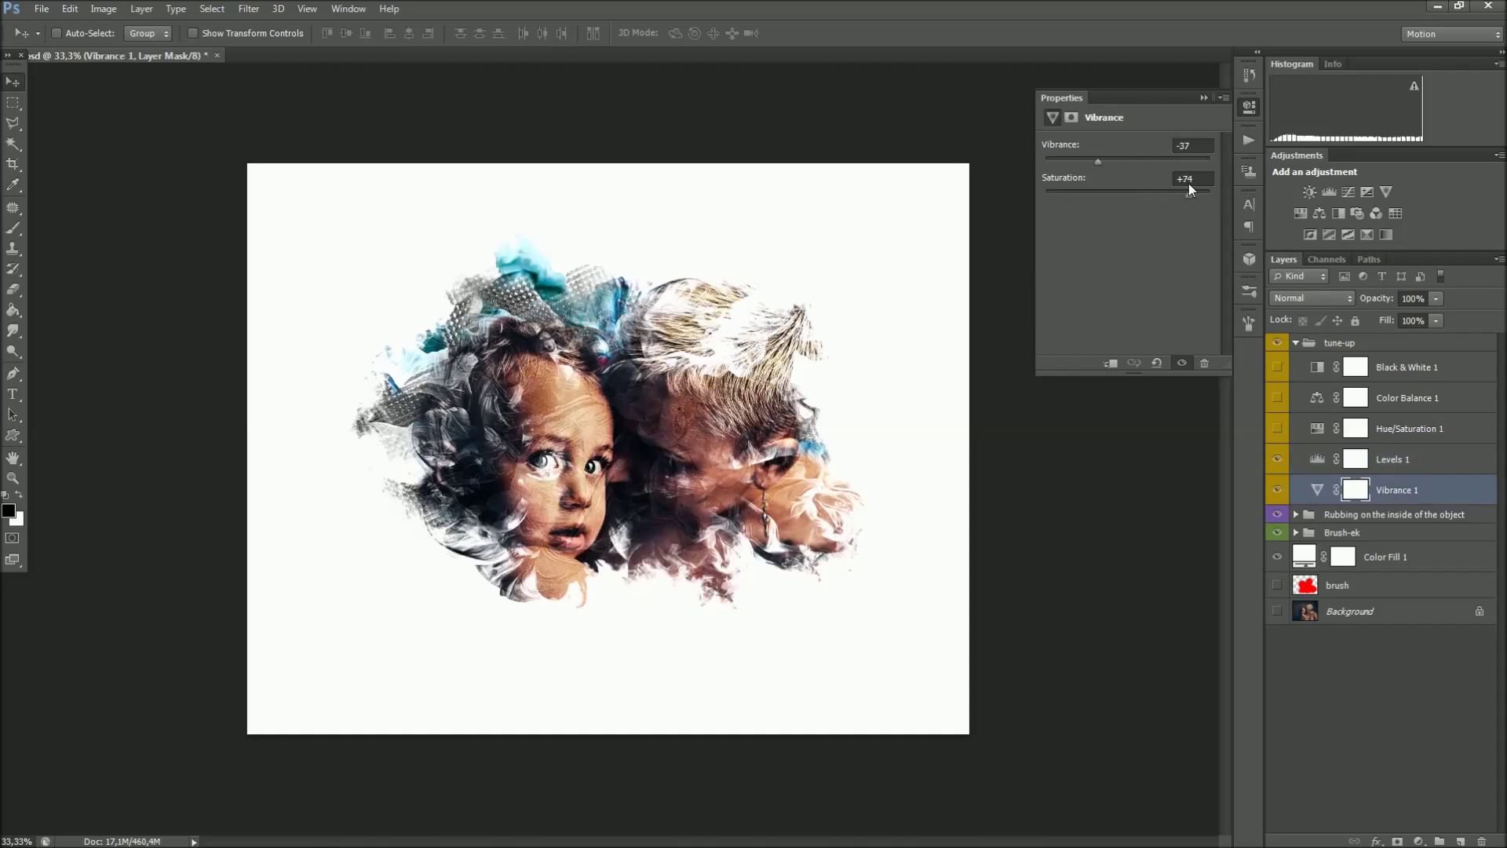
pyautogui.moveTo(1188, 191); pyautogui.dragTo(1184, 191)
pyautogui.click(1353, 342)
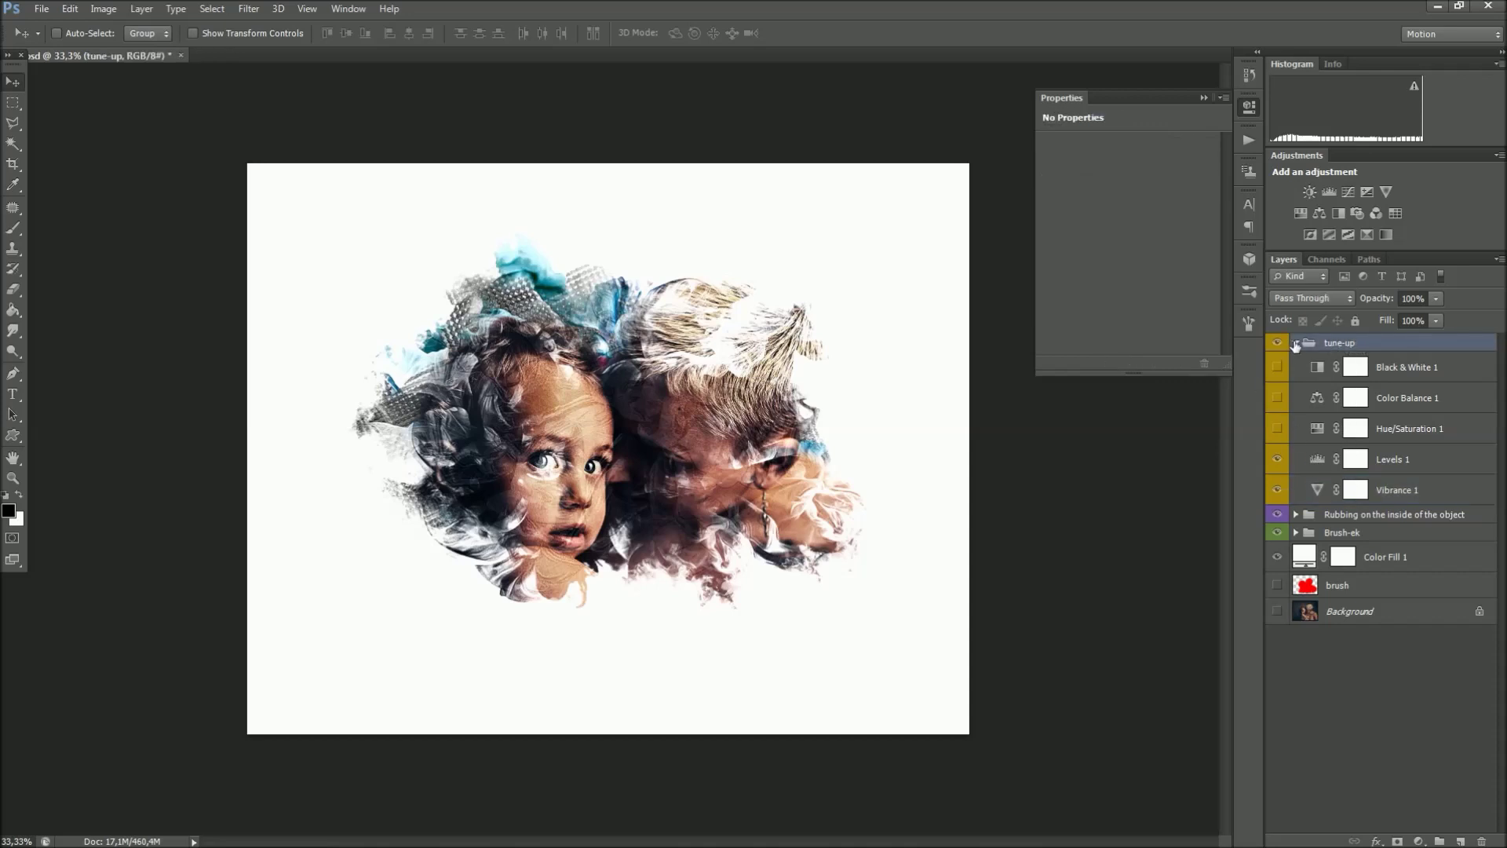
pyautogui.click(1295, 342)
# - Expand the Rubbing group, lower w-1's opacity and raise w-2's opacity
pyautogui.click(1337, 361)
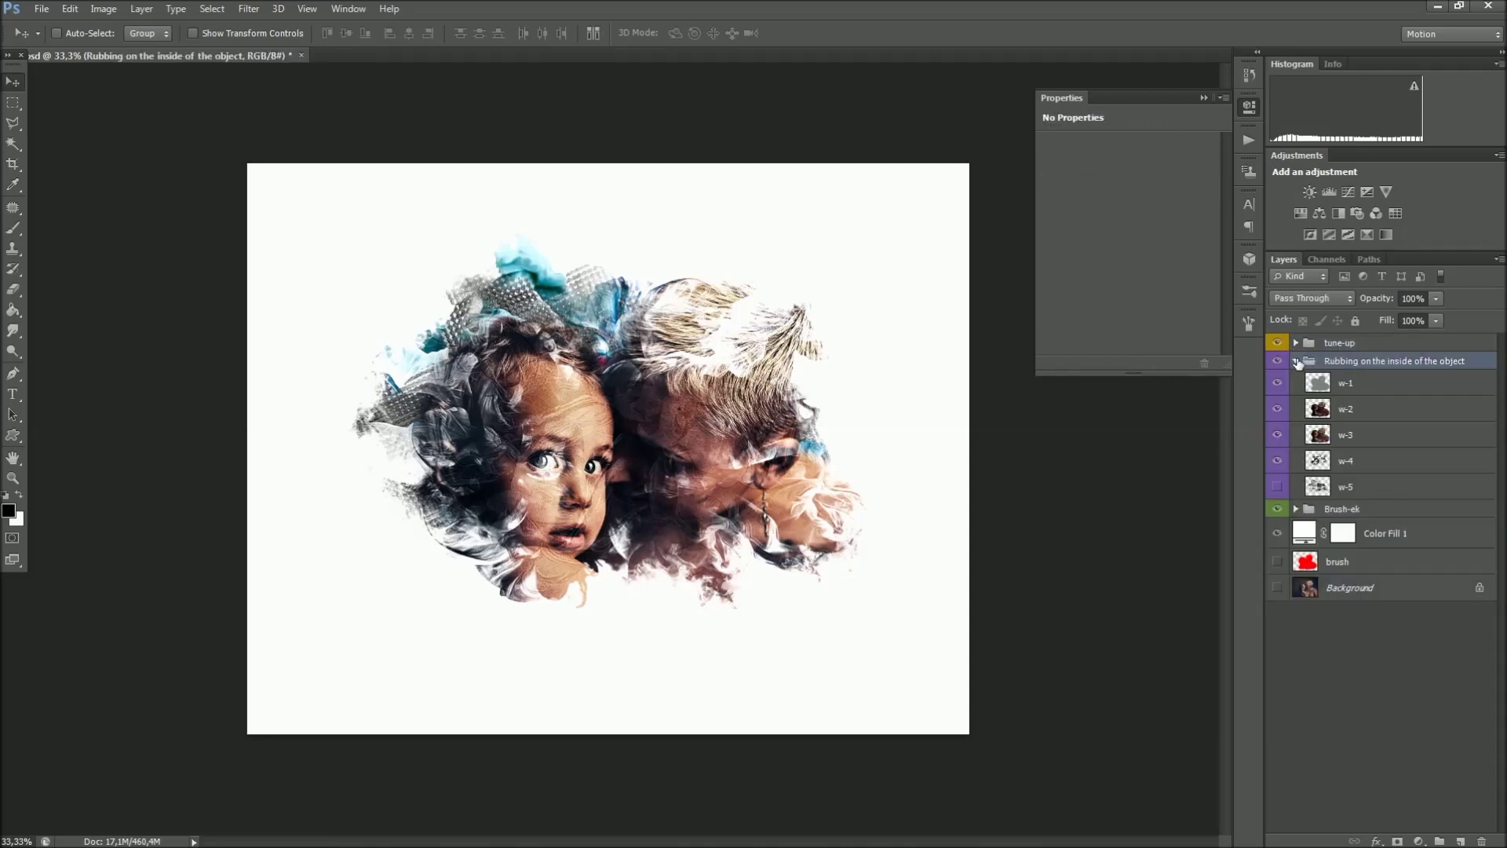
pyautogui.click(1358, 383)
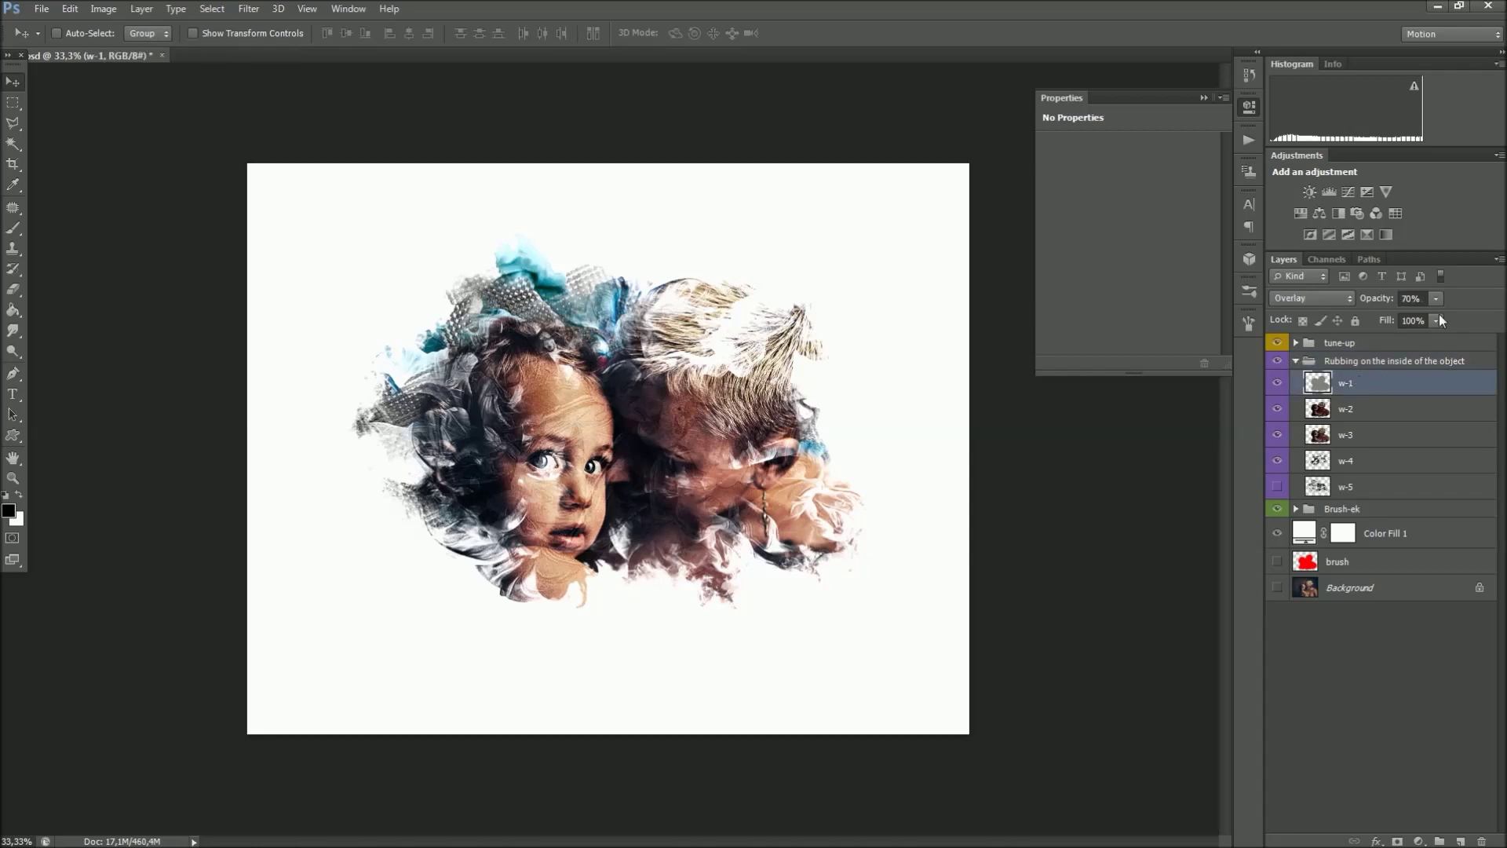
pyautogui.click(1437, 299)
pyautogui.moveTo(1459, 309); pyautogui.dragTo(1404, 309)
pyautogui.click(1412, 400)
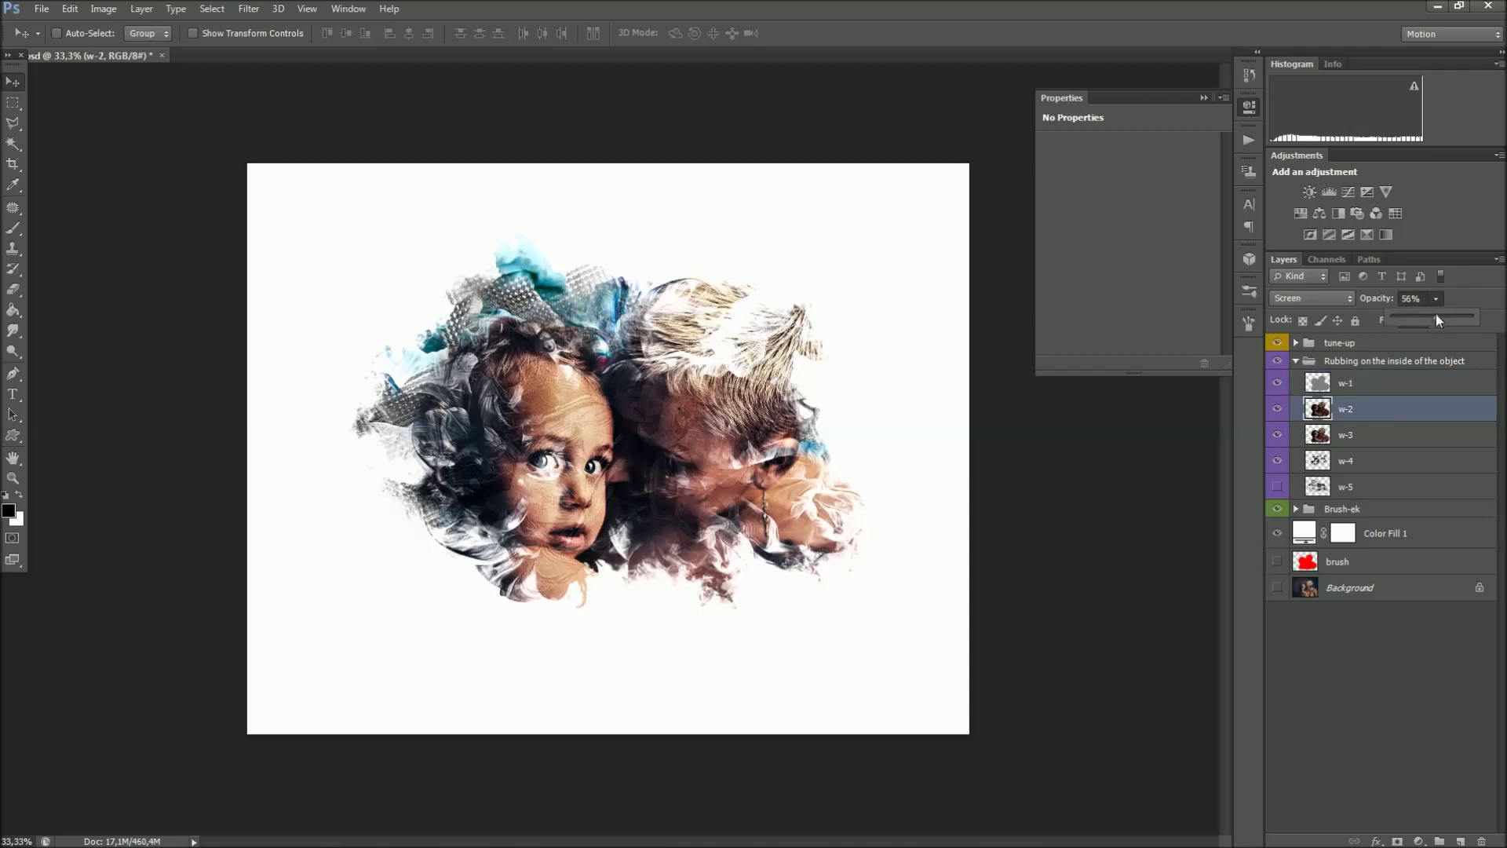
pyautogui.moveTo(1424, 318); pyautogui.dragTo(1441, 313)
pyautogui.click(1366, 424)
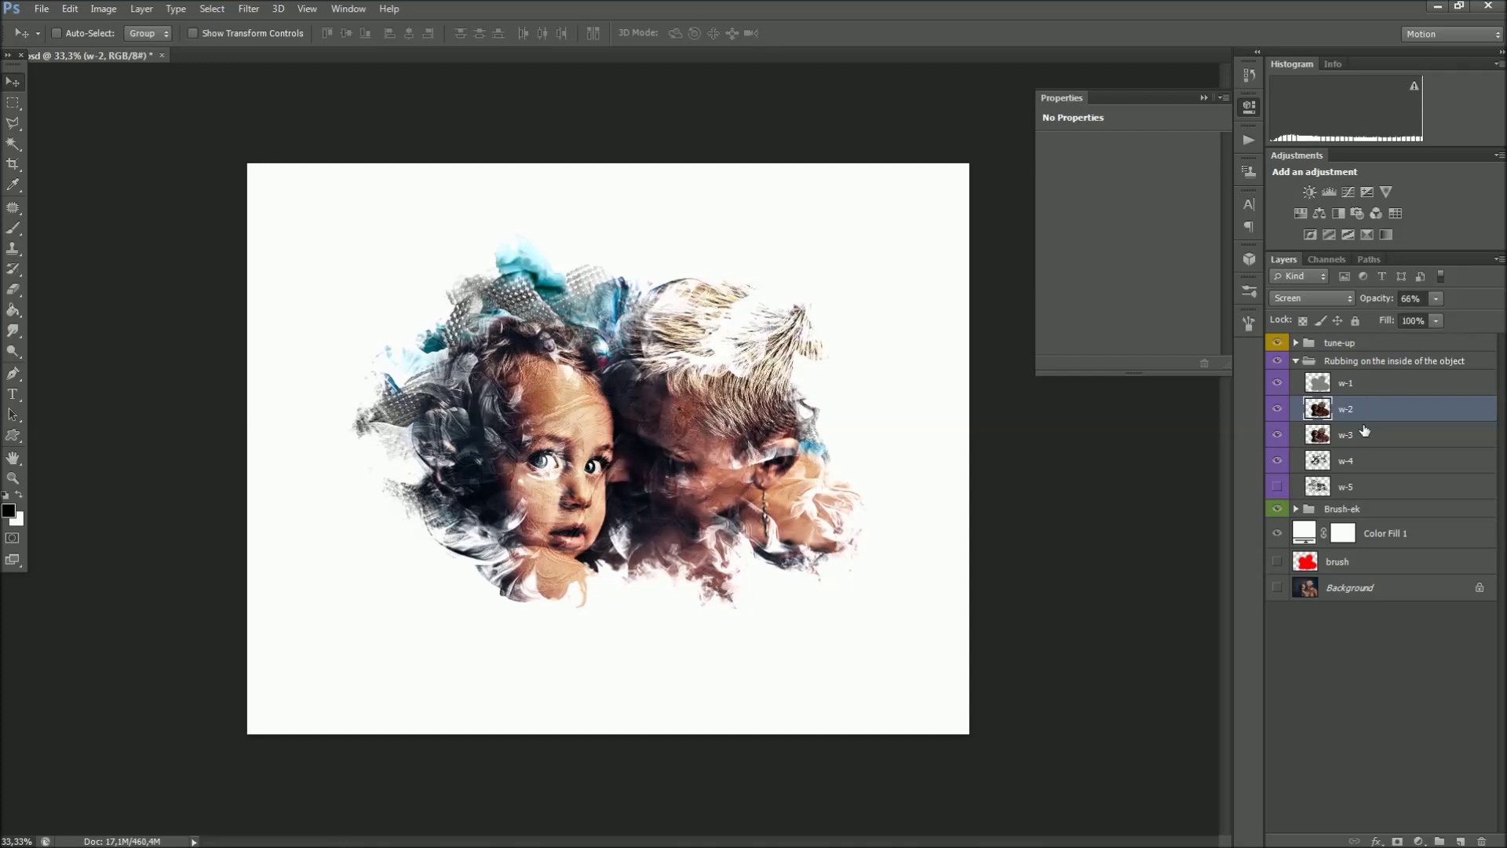
# - Fade the w-3 and w-4 texture layers by lowering their opacity
pyautogui.click(1382, 434)
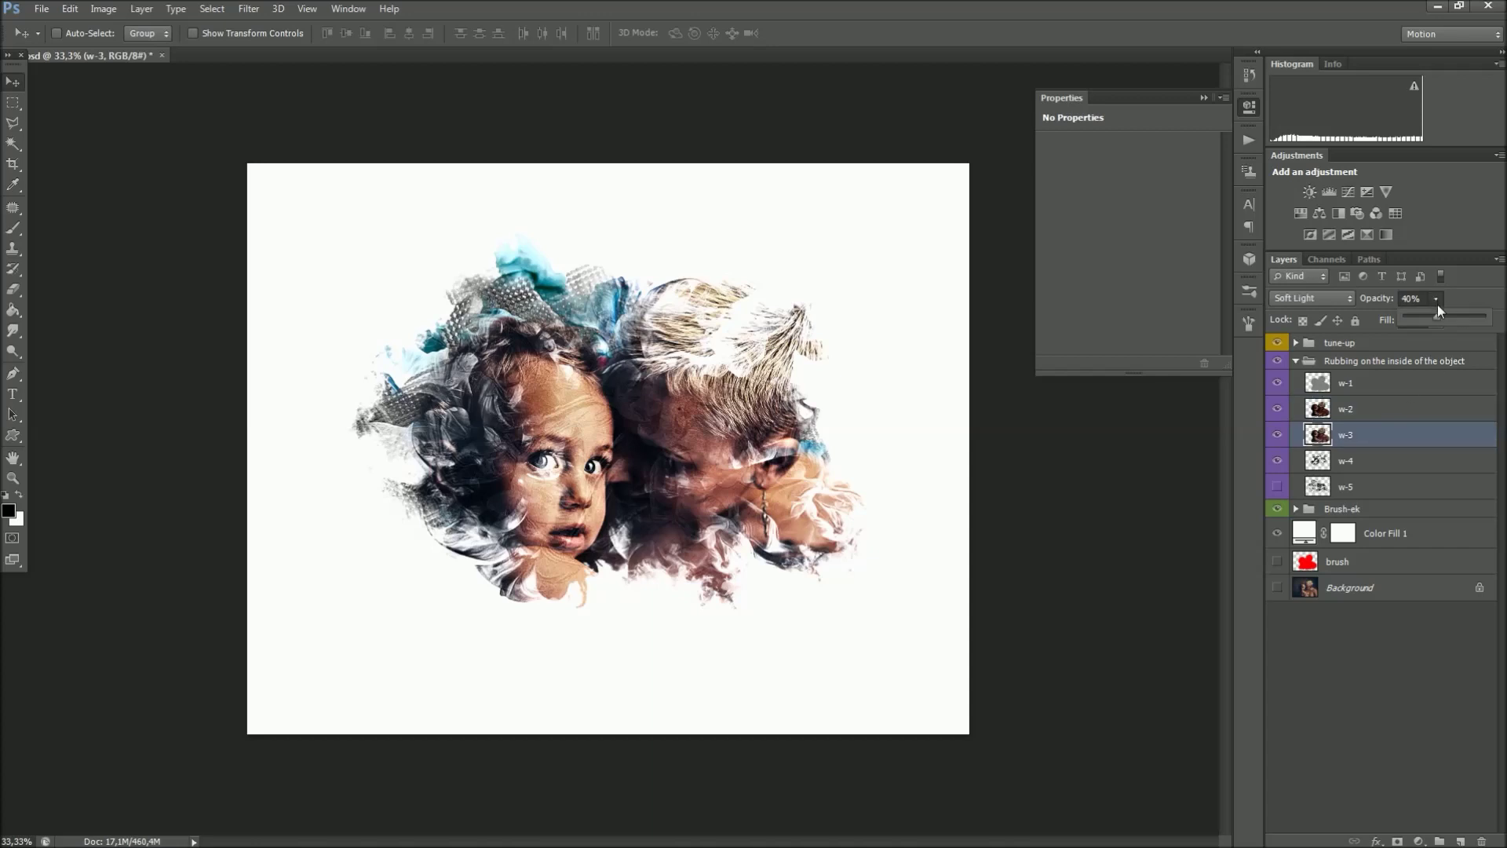
pyautogui.moveTo(1424, 319); pyautogui.dragTo(1415, 319)
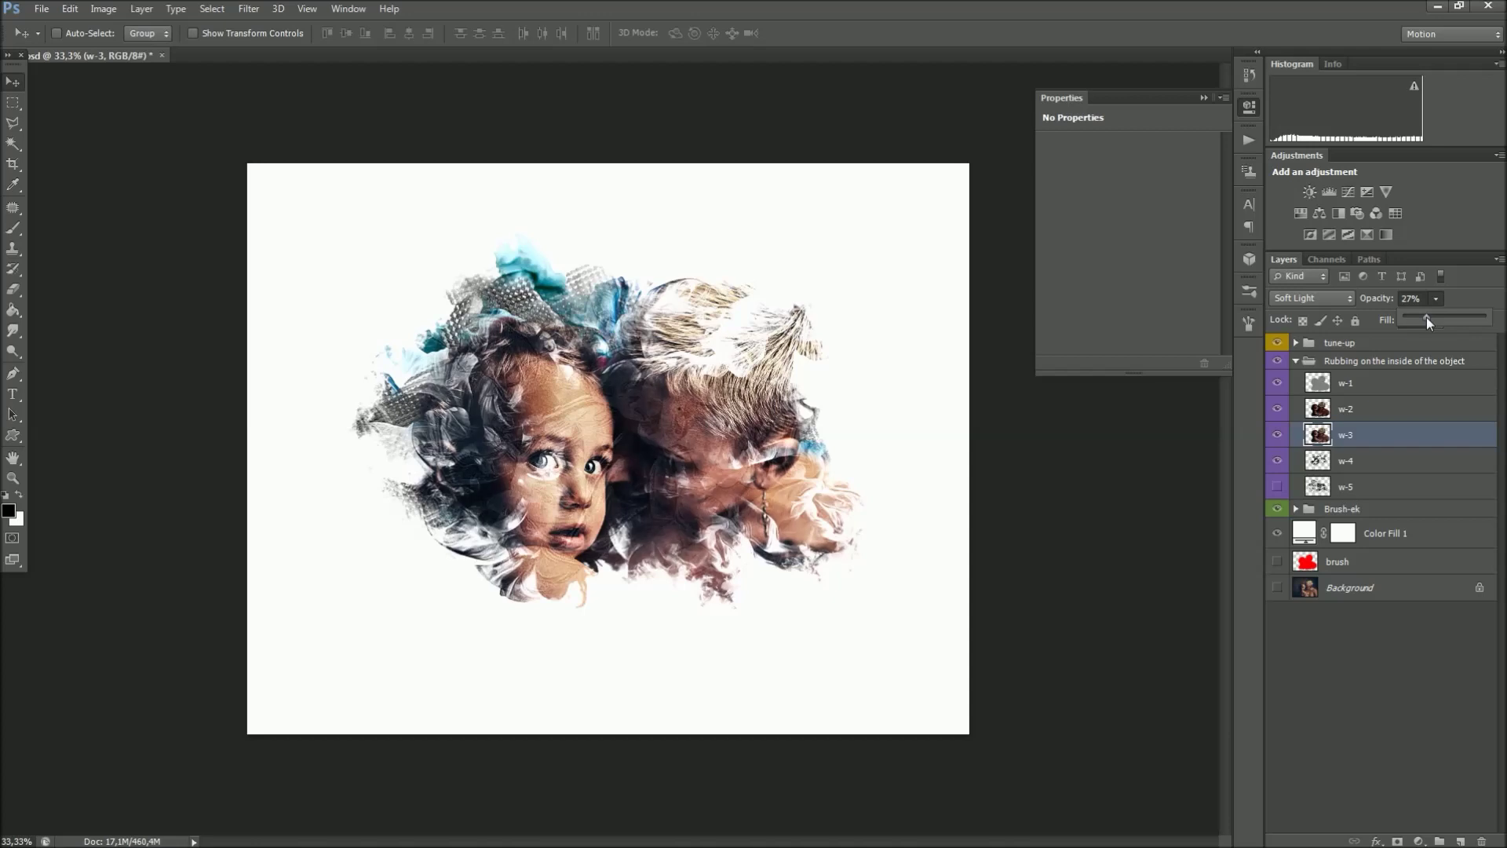
pyautogui.click(1364, 468)
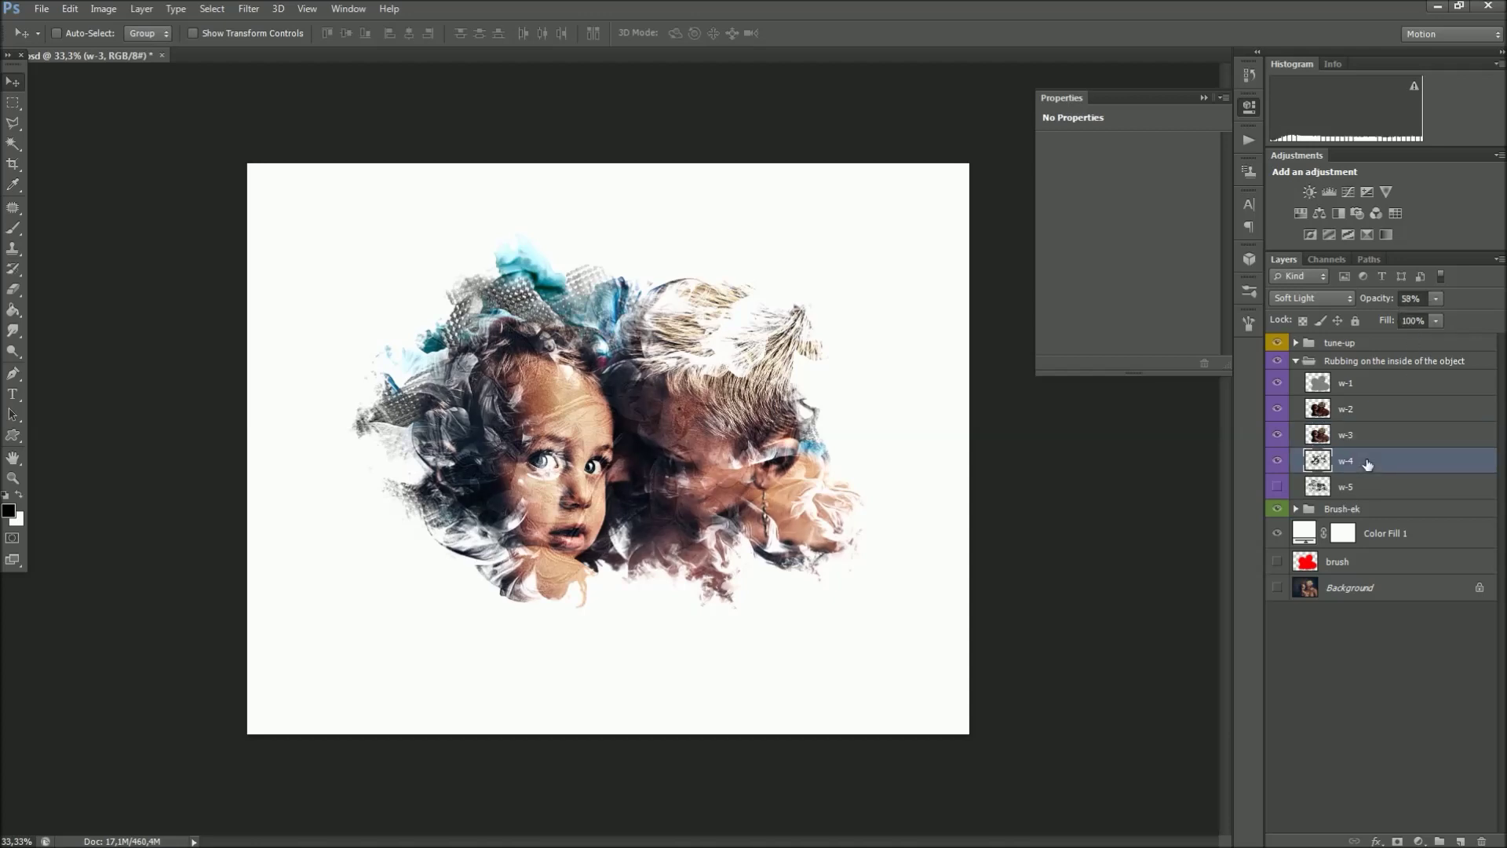
pyautogui.moveTo(1452, 318); pyautogui.dragTo(1427, 319)
# - Try w-5 at different opacities, settle at 38%, hide it and collapse the Rubbing group
pyautogui.click(1334, 493)
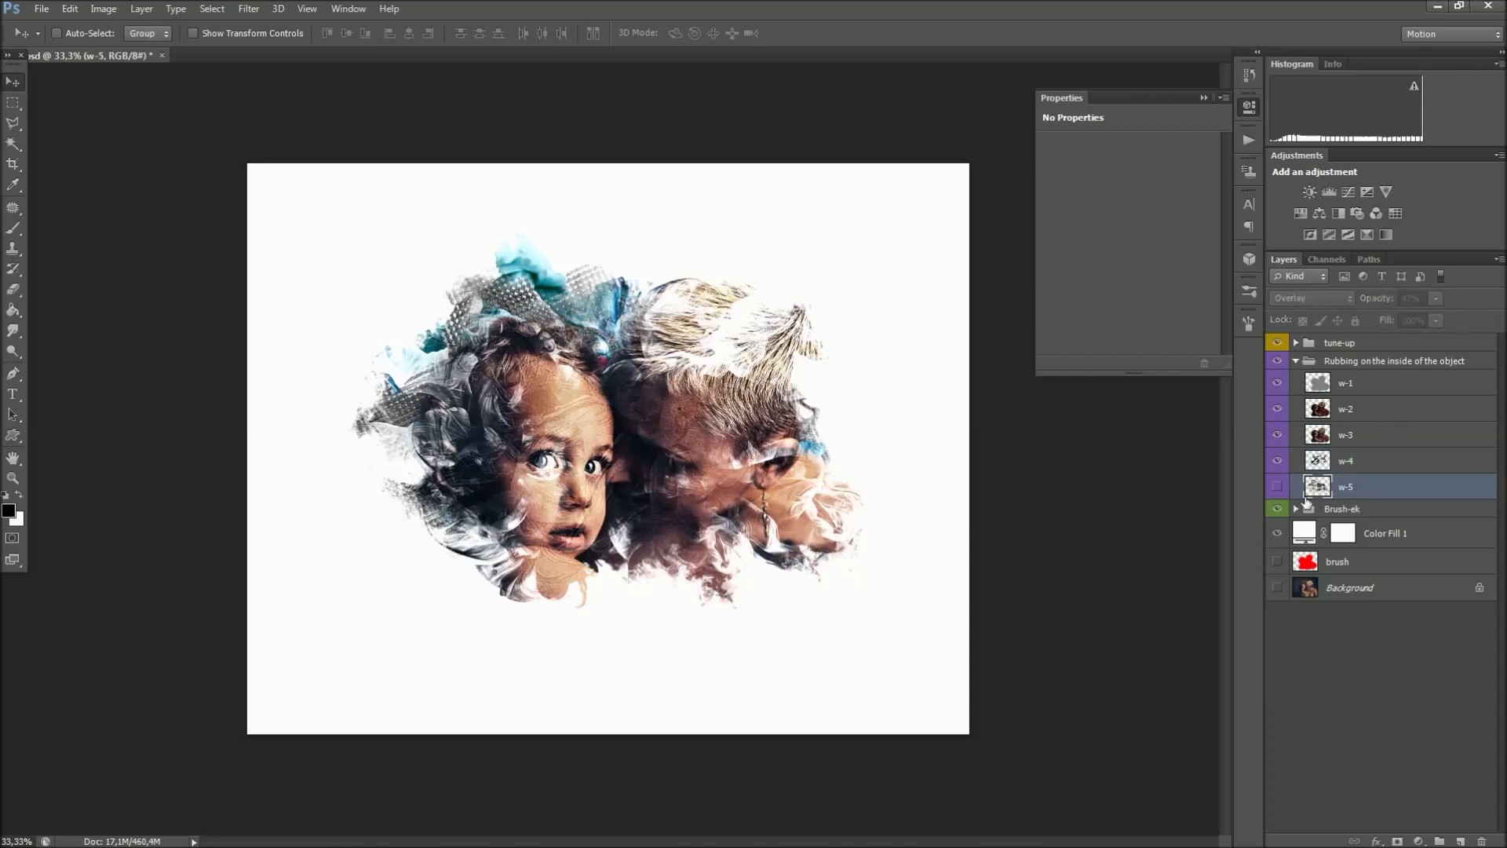
pyautogui.click(1277, 488)
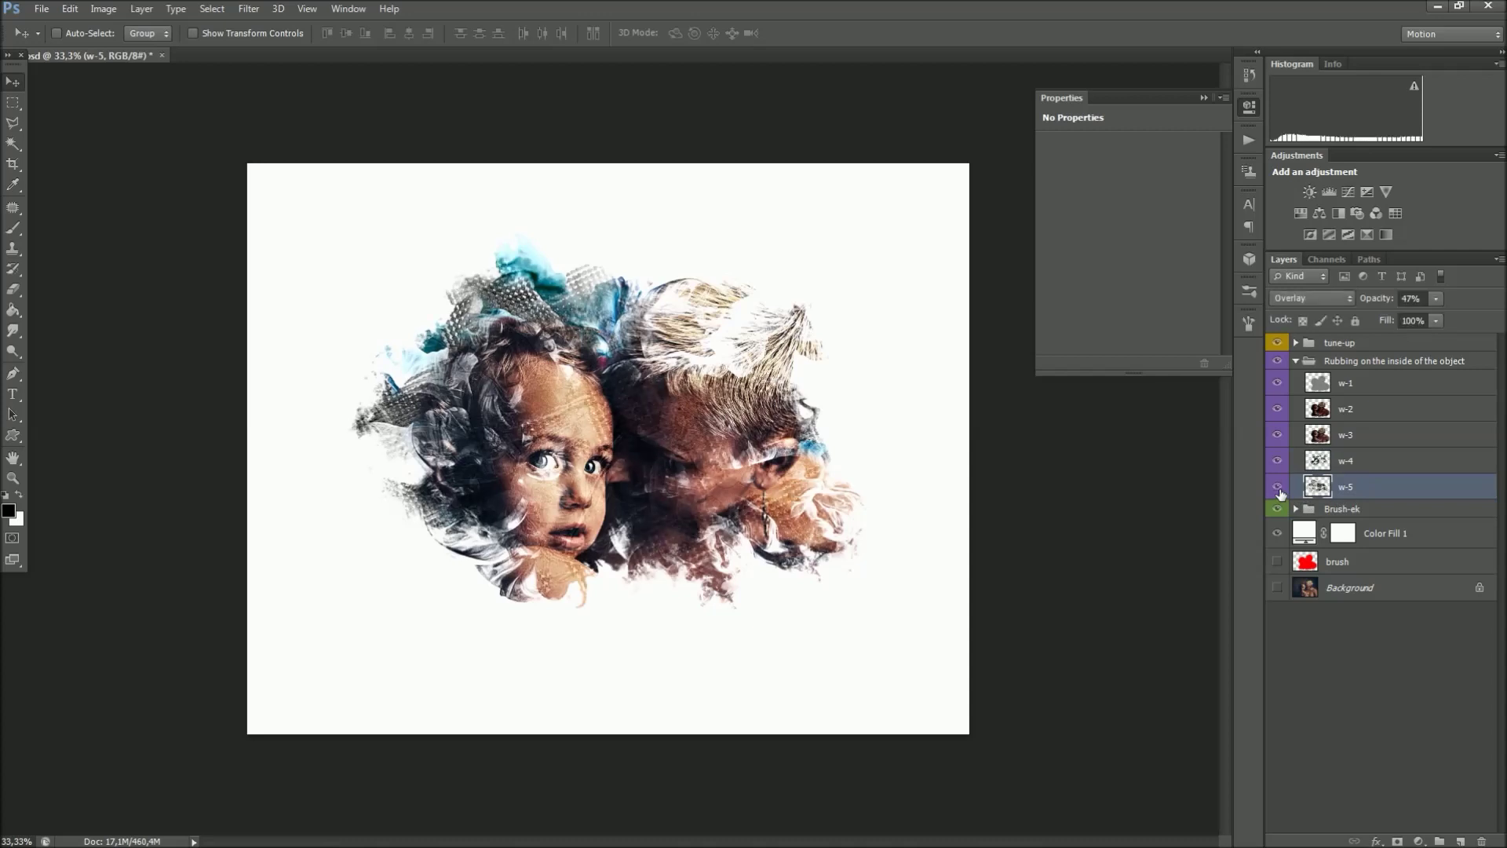
pyautogui.click(1278, 488)
pyautogui.moveTo(1441, 318); pyautogui.dragTo(1481, 318)
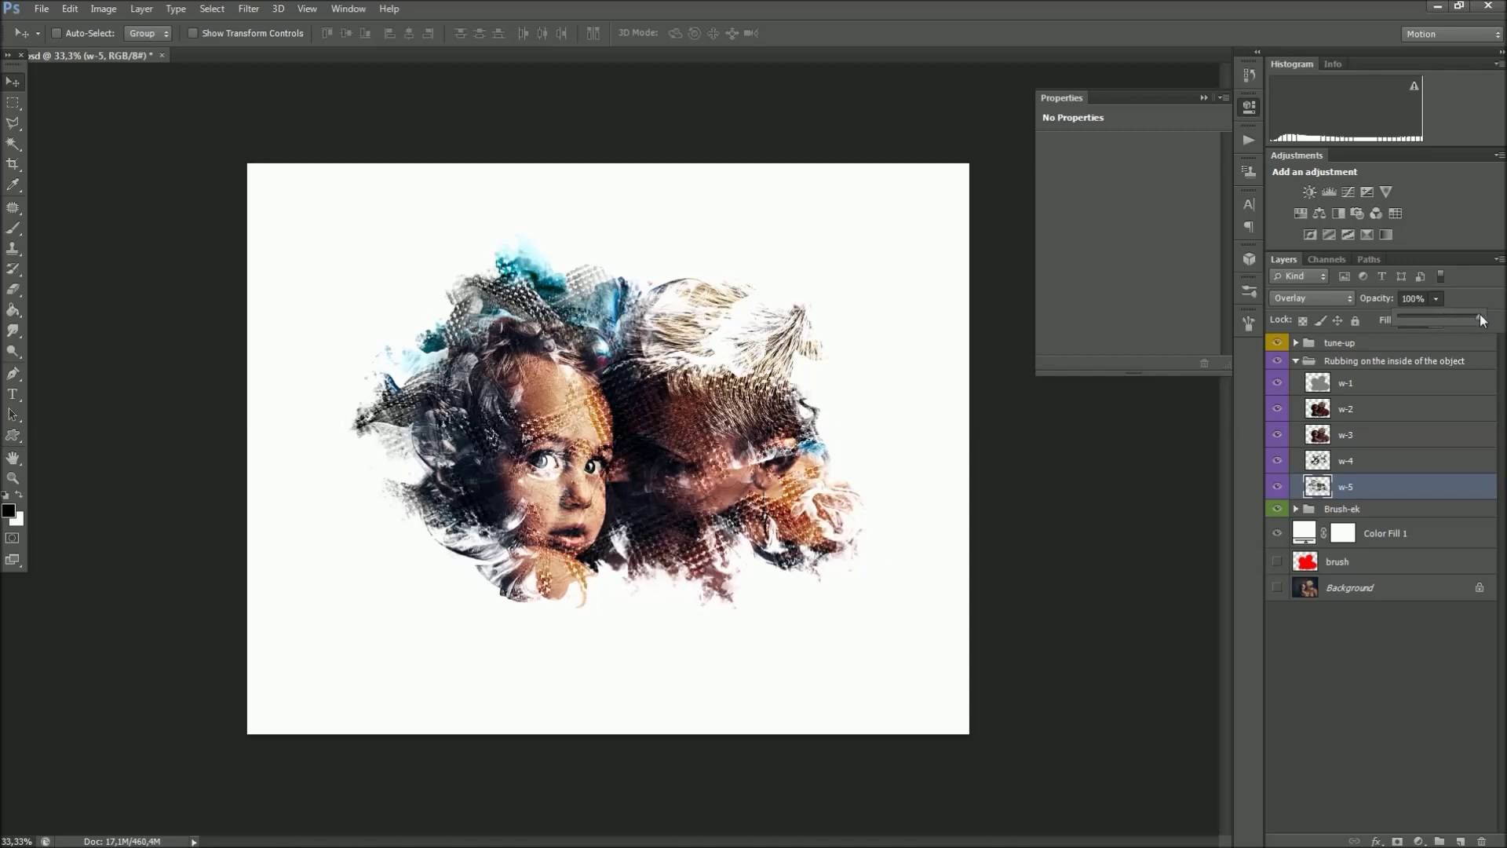
pyautogui.moveTo(1480, 316); pyautogui.dragTo(1426, 320)
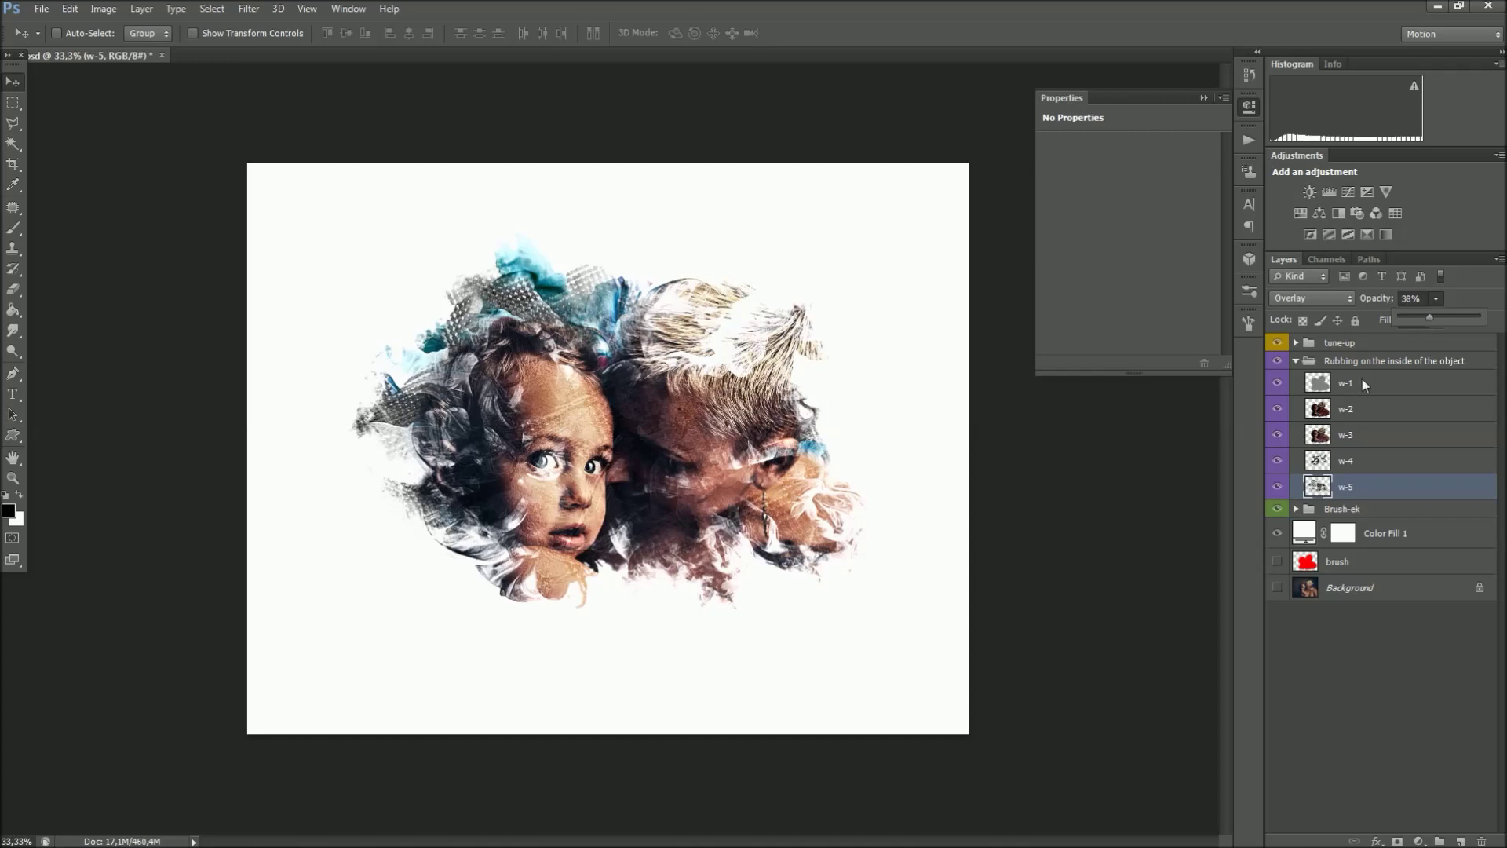
pyautogui.click(1277, 486)
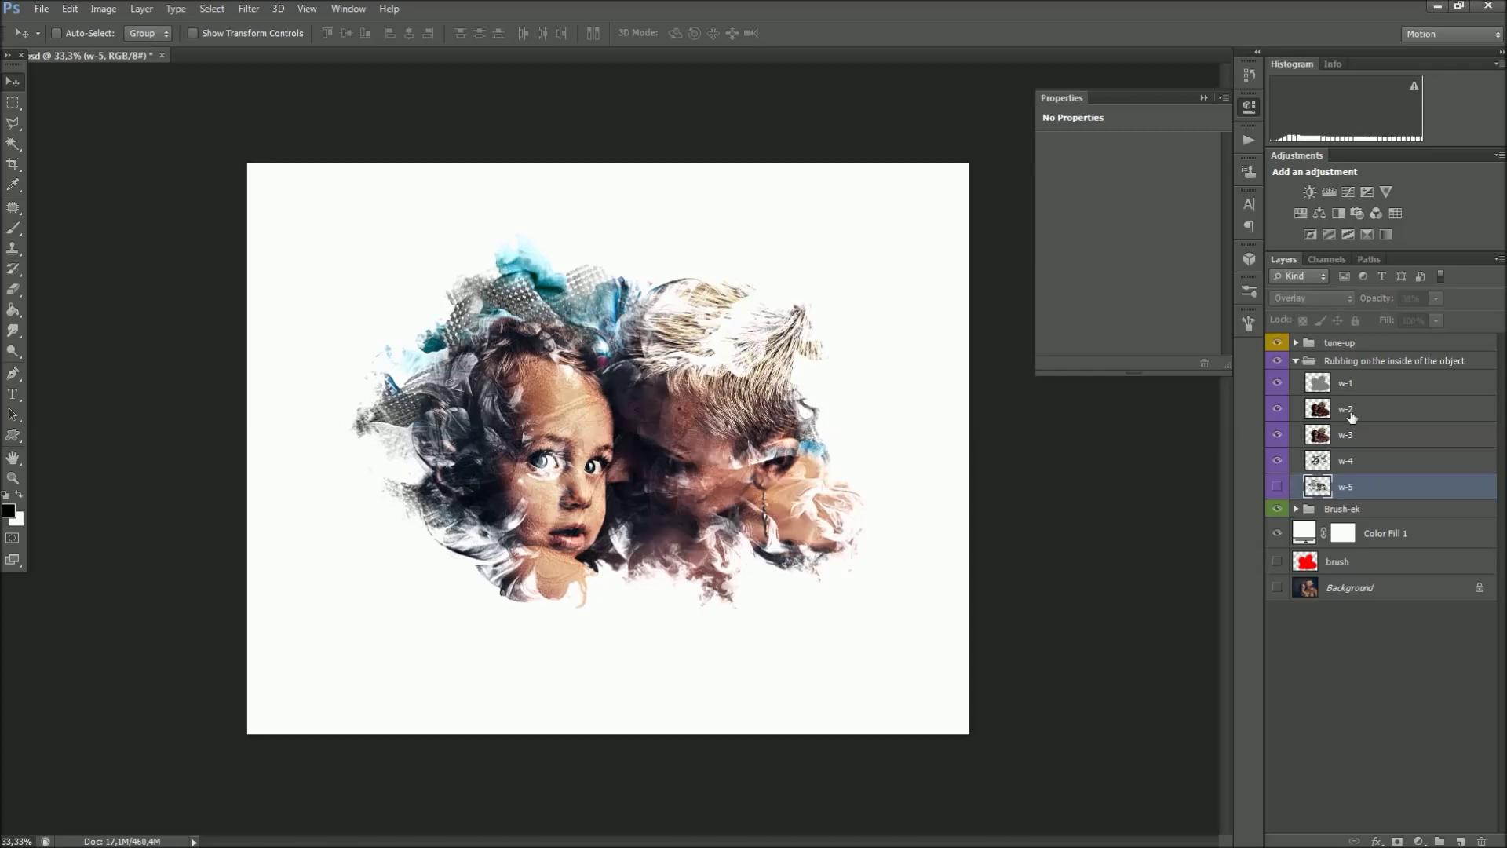
pyautogui.click(1375, 361)
pyautogui.click(1296, 361)
pyautogui.click(1334, 379)
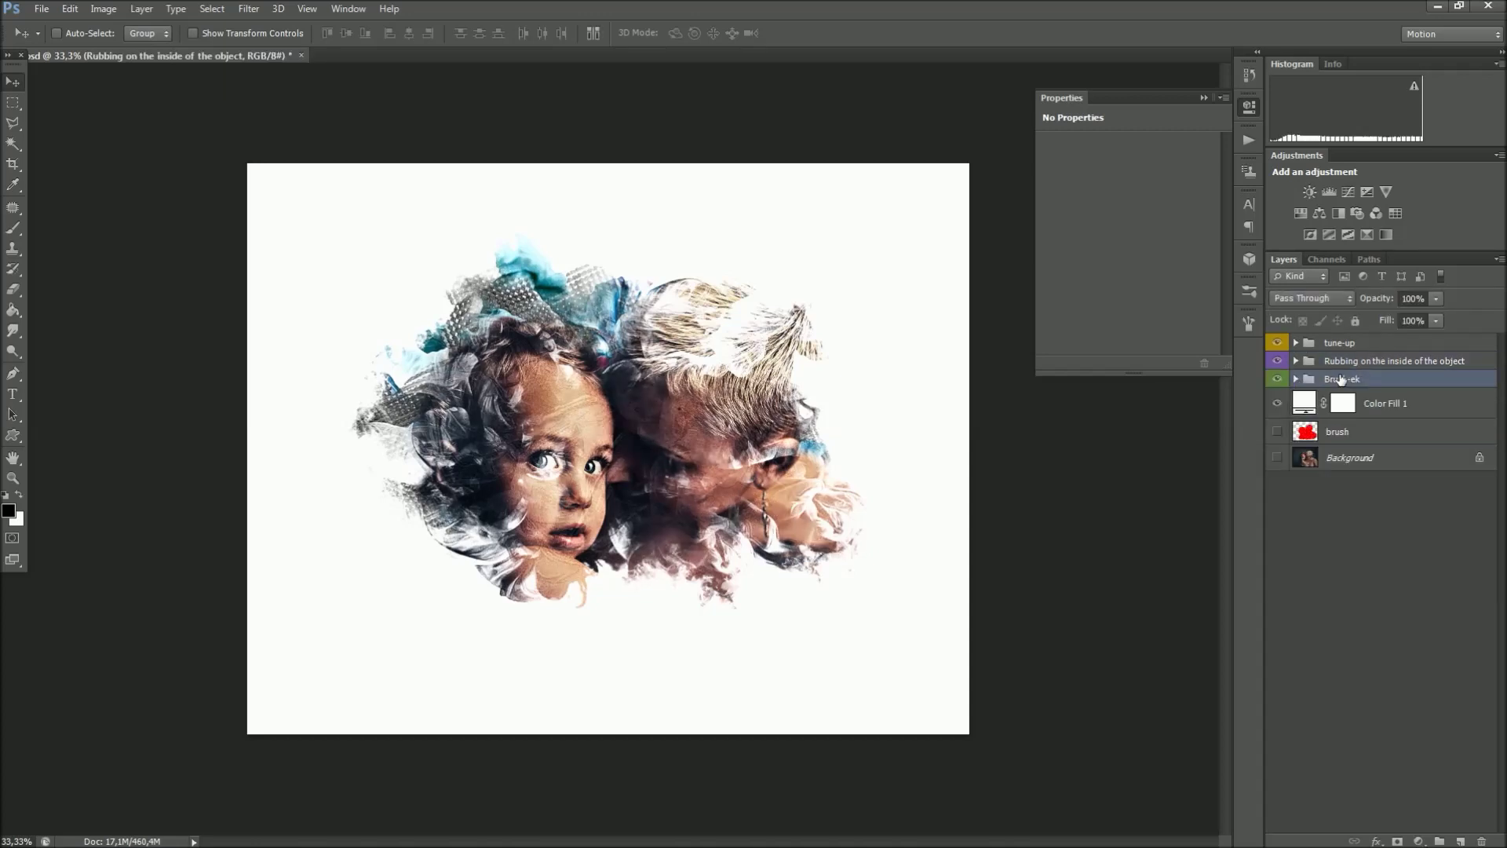
# - Expand Brush-ek, hide Brush-3, show Brush-1 and boost its Vibrance 2 saturation
pyautogui.click(1296, 379)
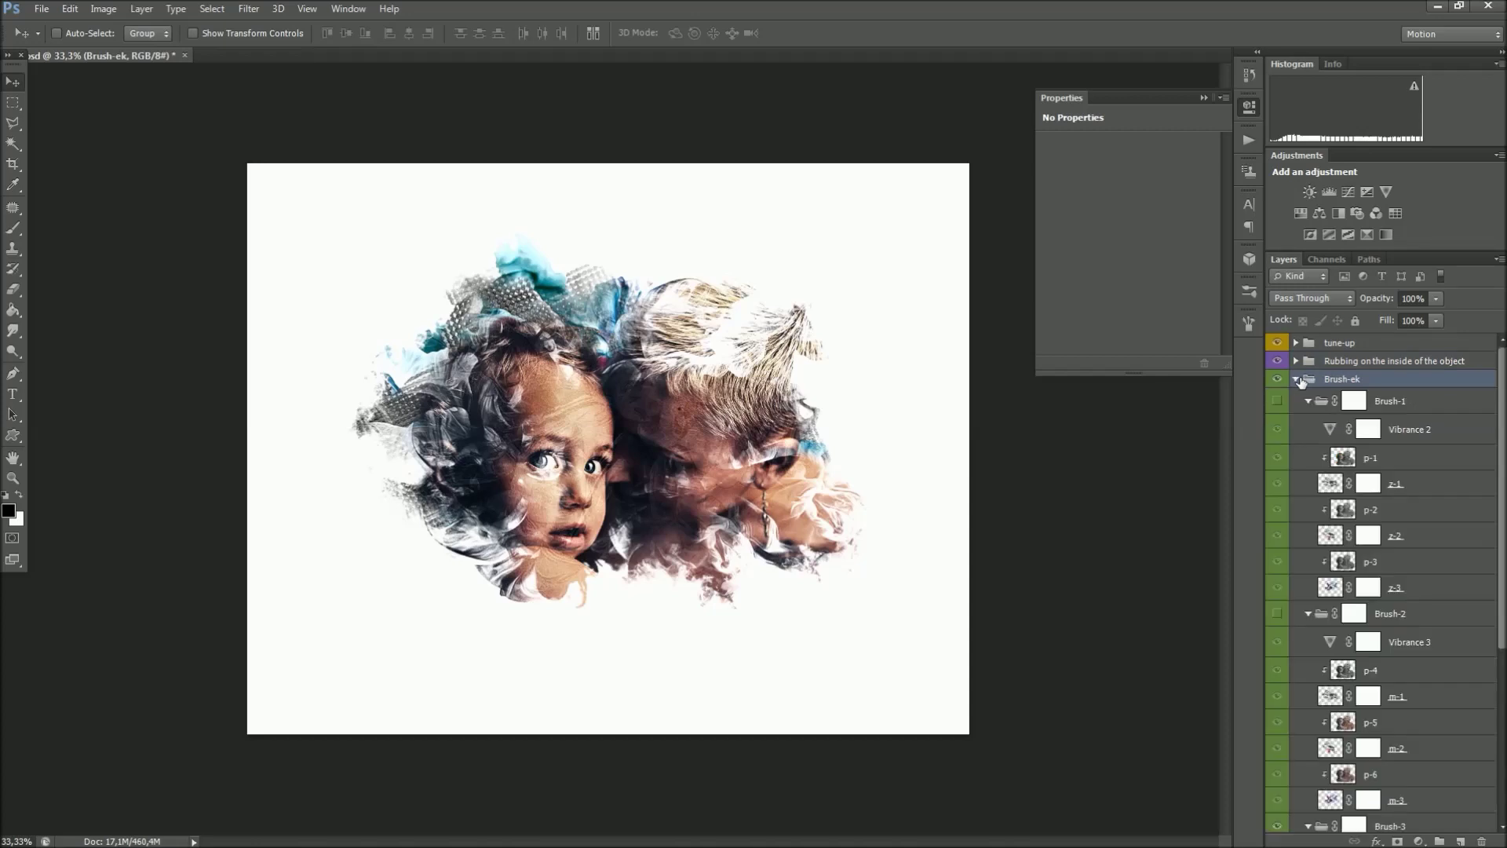
pyautogui.scroll(-2, 1319, 675)
pyautogui.scroll(-1, 1320, 680)
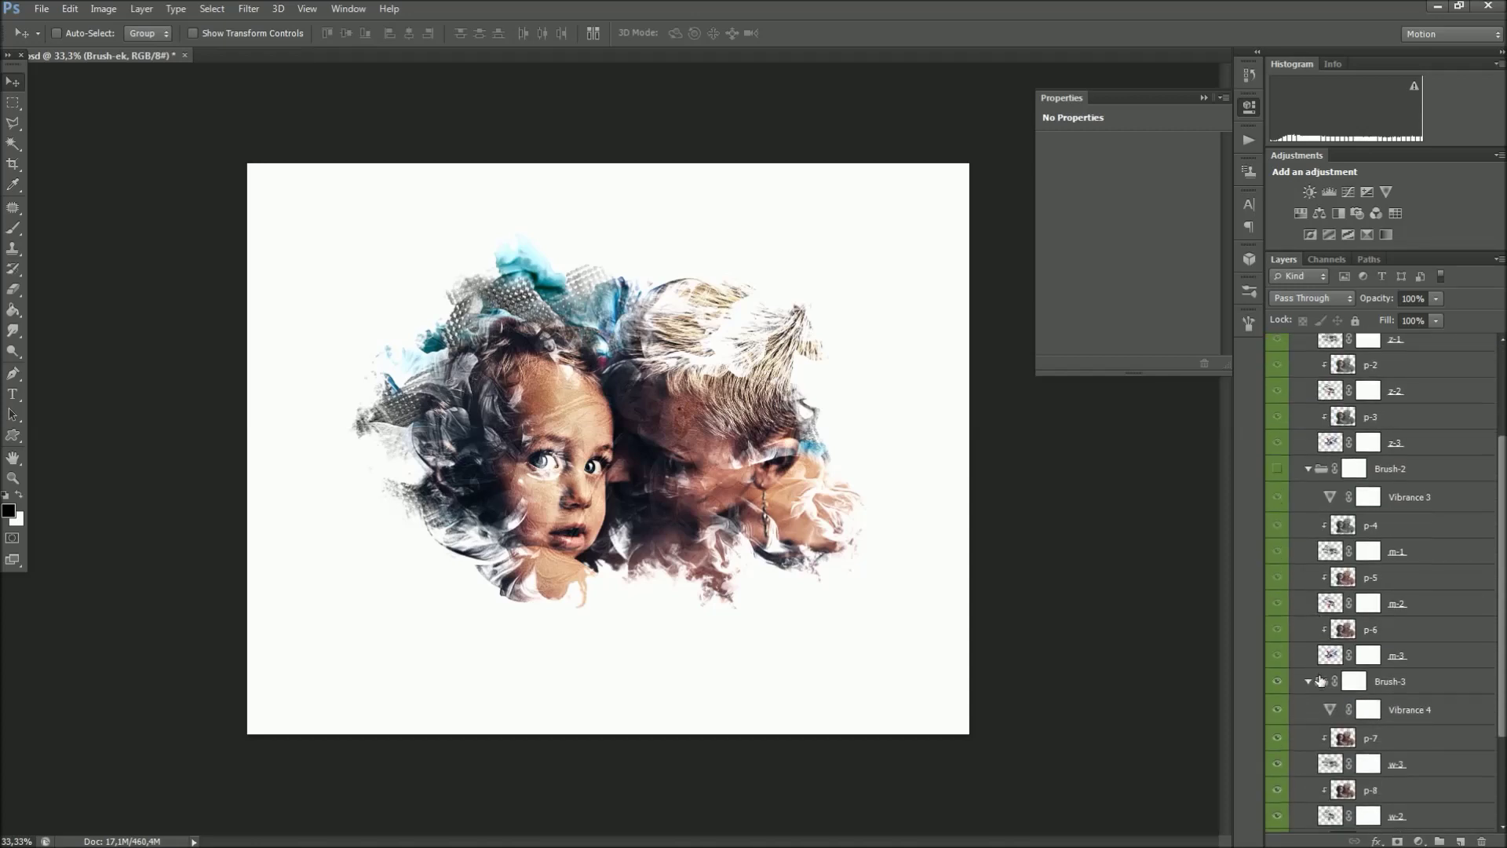
pyautogui.click(1277, 681)
pyautogui.scroll(1, 1334, 545)
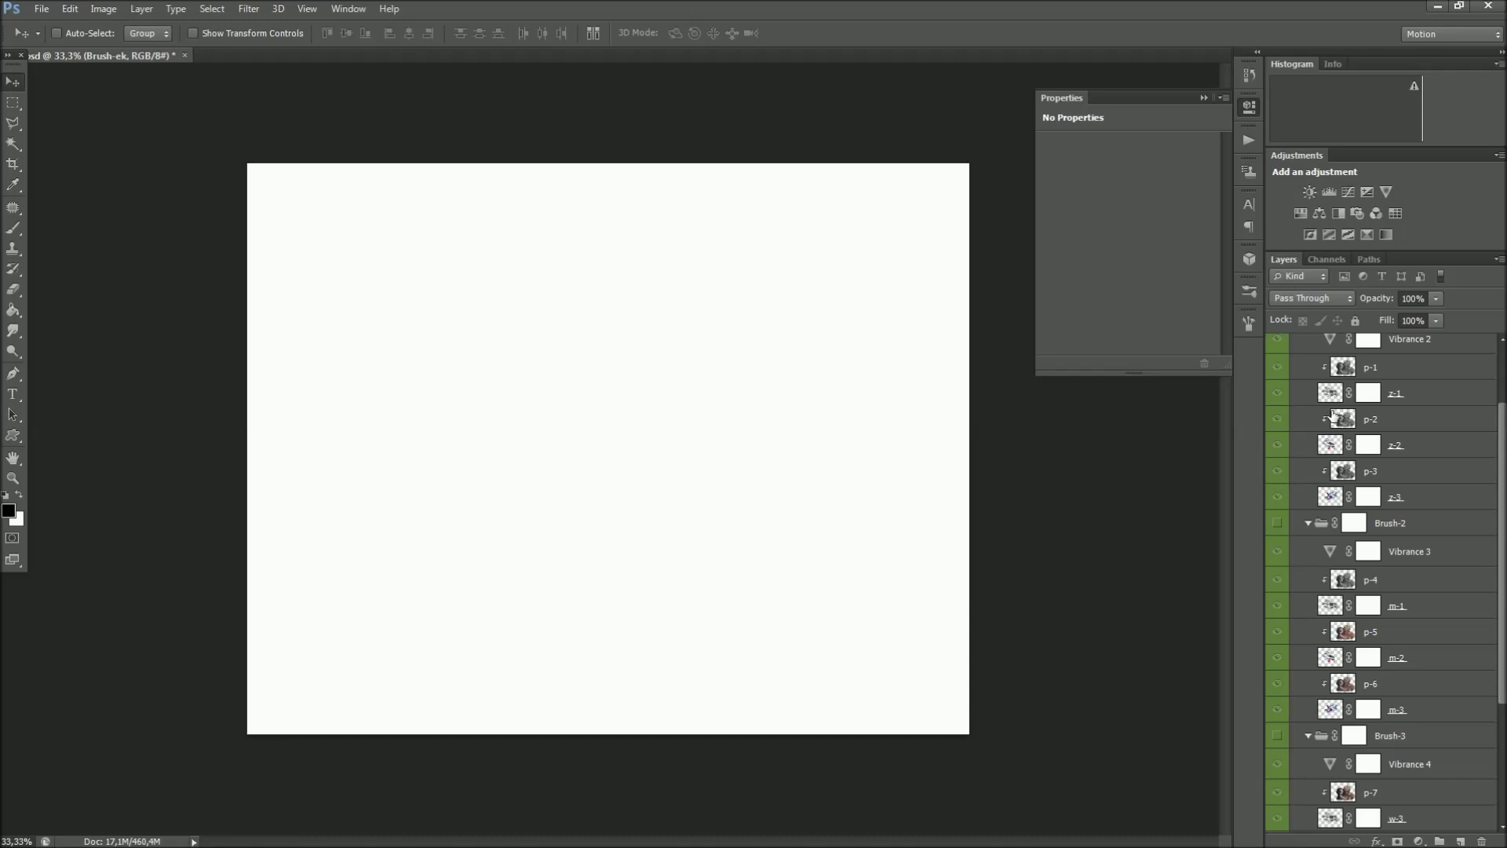
pyautogui.scroll(2, 1334, 414)
pyautogui.click(1278, 402)
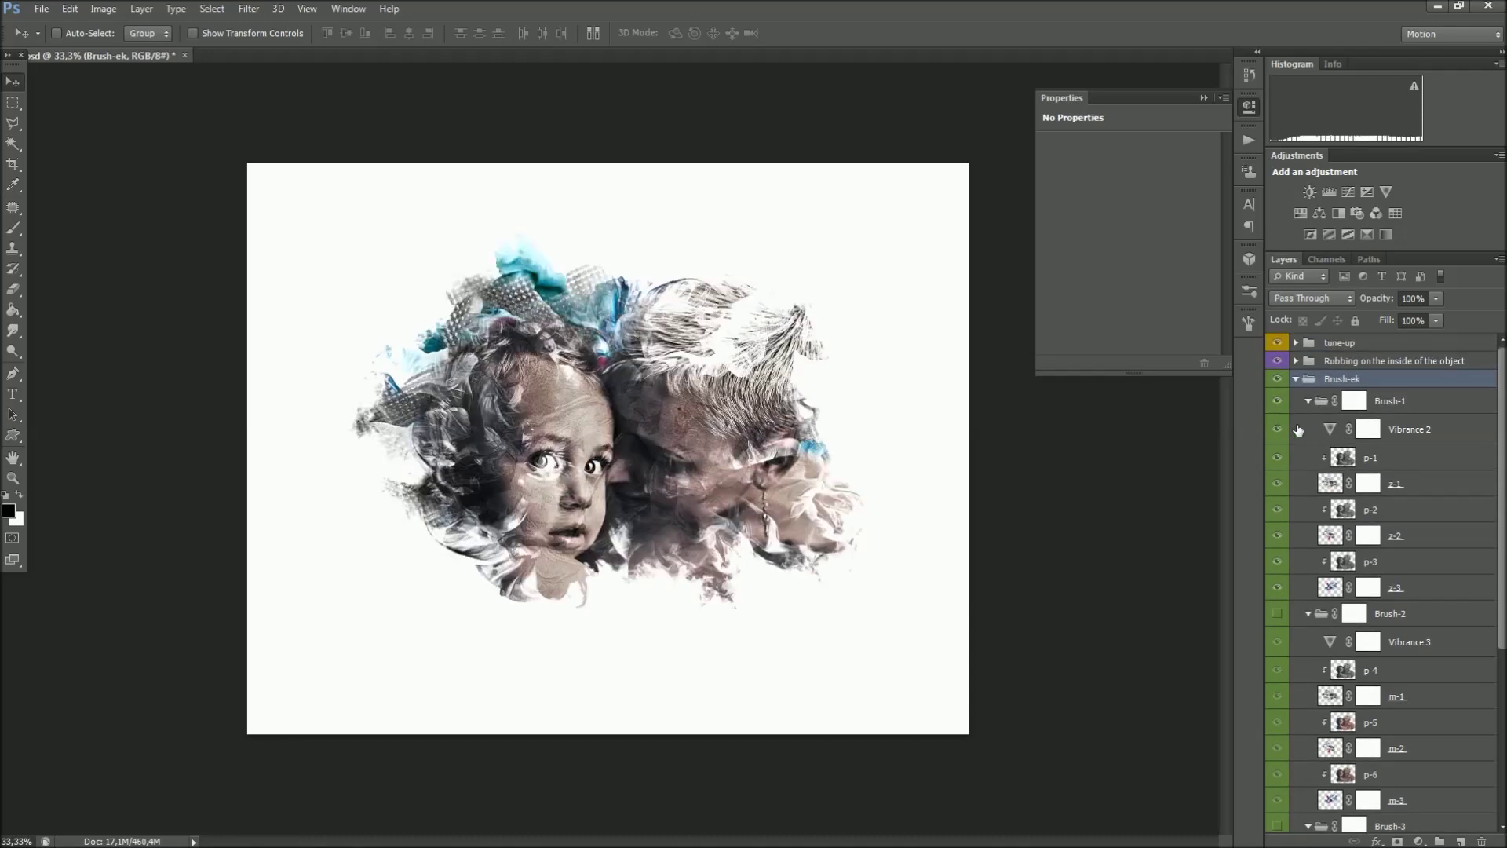
pyautogui.click(1334, 432)
pyautogui.moveTo(1142, 195)
pyautogui.mouseDown()
pyautogui.moveTo(1215, 190)
pyautogui.moveTo(1170, 195)
pyautogui.moveTo(1129, 163)
pyautogui.mouseUp()
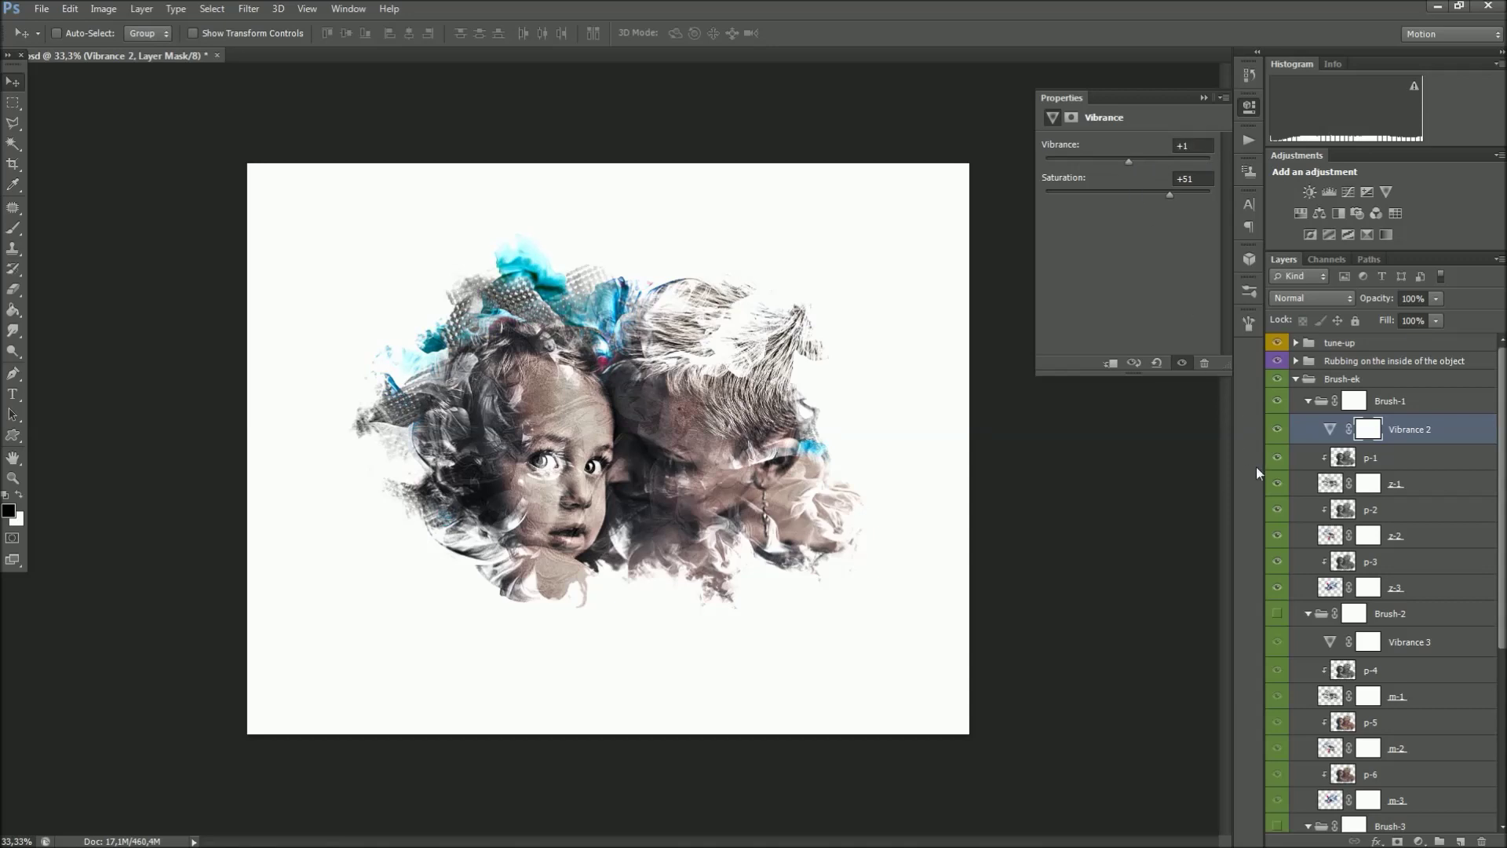
# - Reposition the z-1 and z-2 brush layers on the canvas, then collapse Brush-1
pyautogui.click(1332, 483)
pyautogui.moveTo(666, 483); pyautogui.dragTo(669, 441)
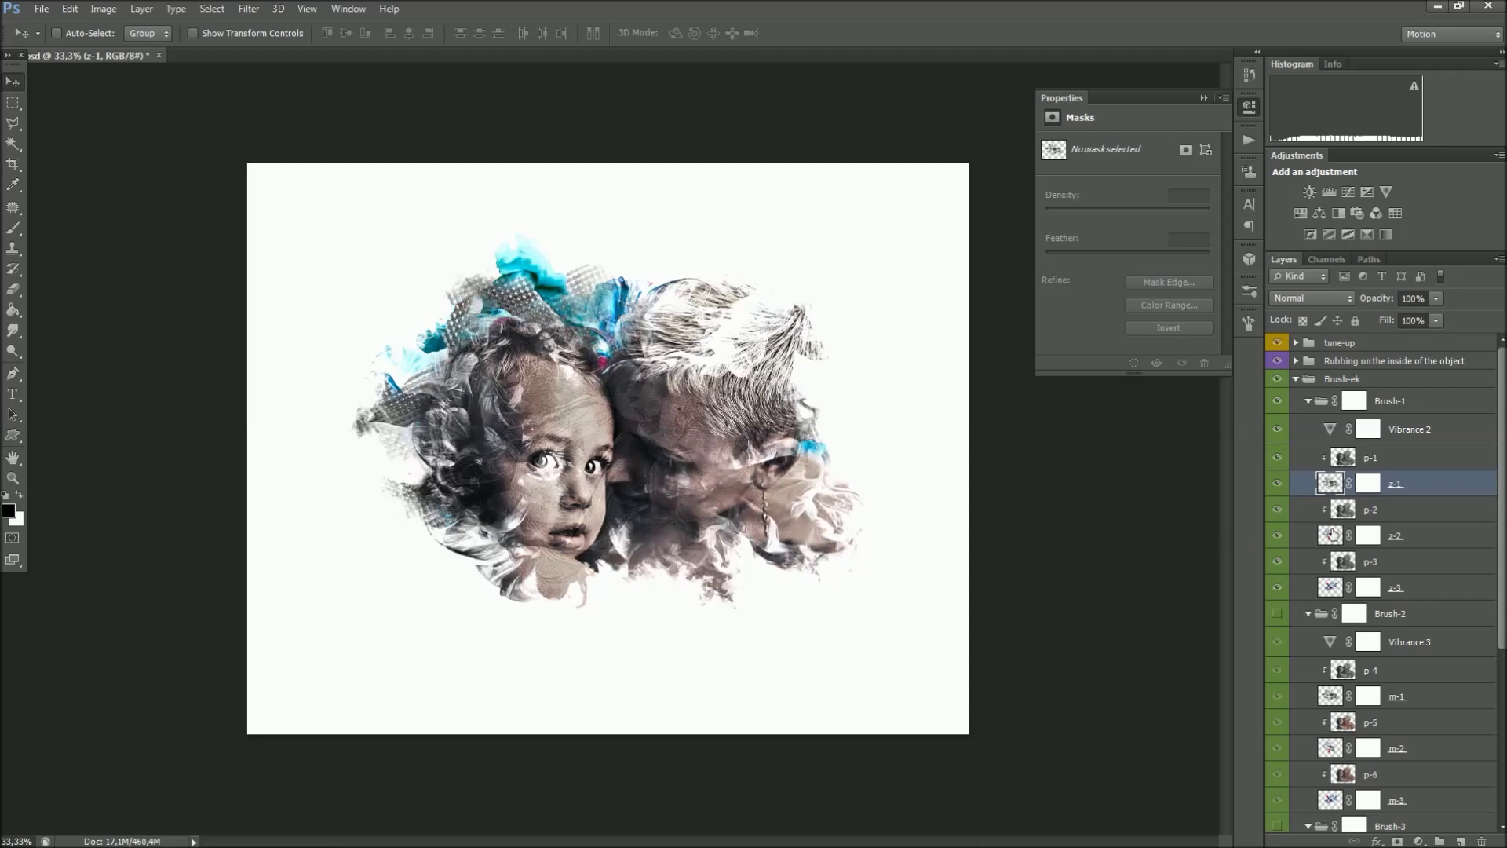
pyautogui.click(1332, 535)
pyautogui.moveTo(828, 520)
pyautogui.mouseDown()
pyautogui.moveTo(780, 488)
pyautogui.moveTo(706, 501)
pyautogui.mouseUp()
pyautogui.click(1326, 590)
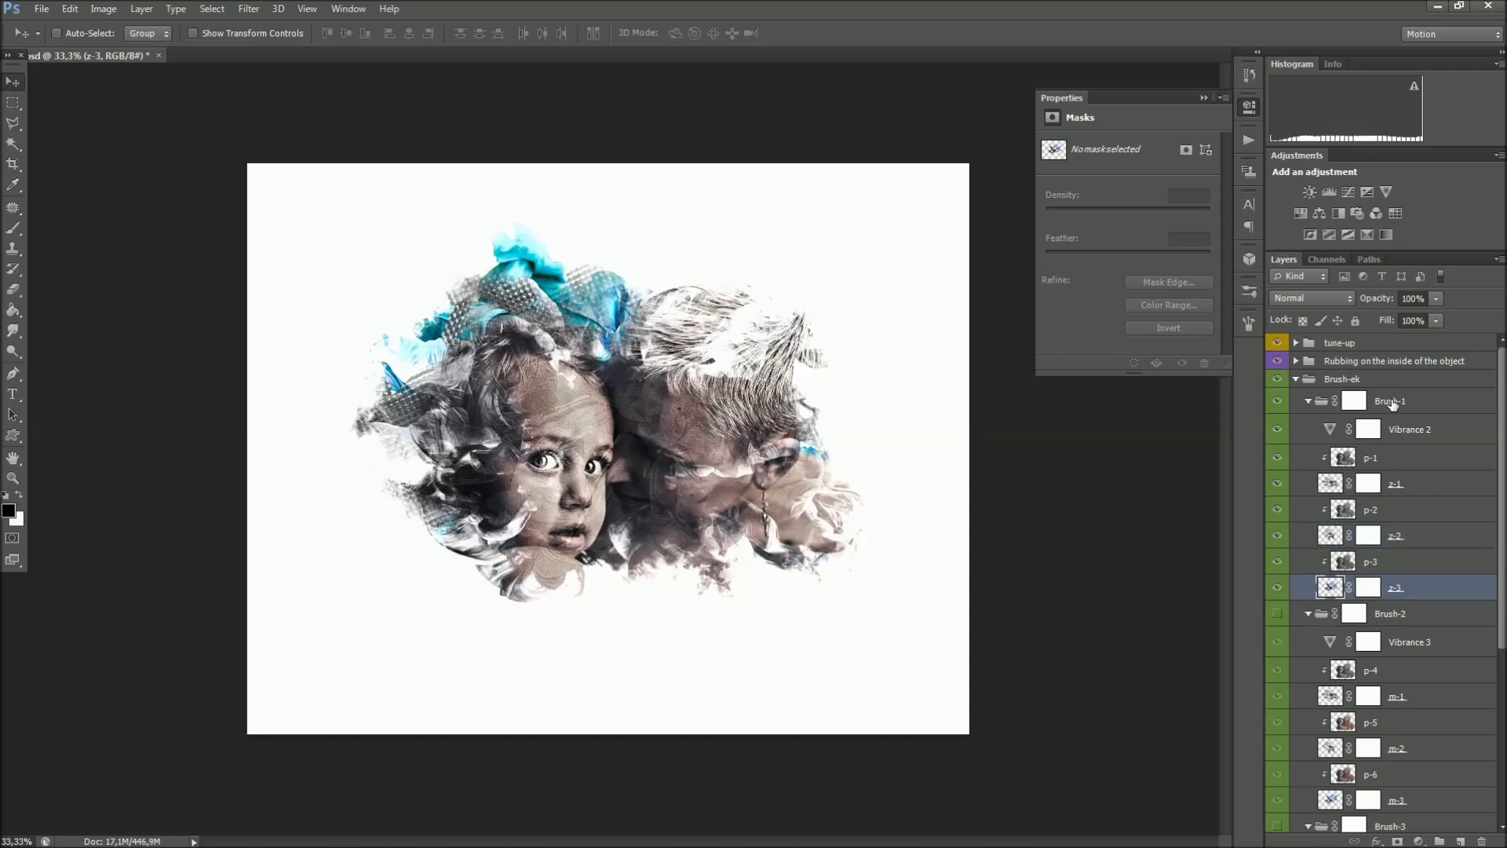
pyautogui.click(1392, 402)
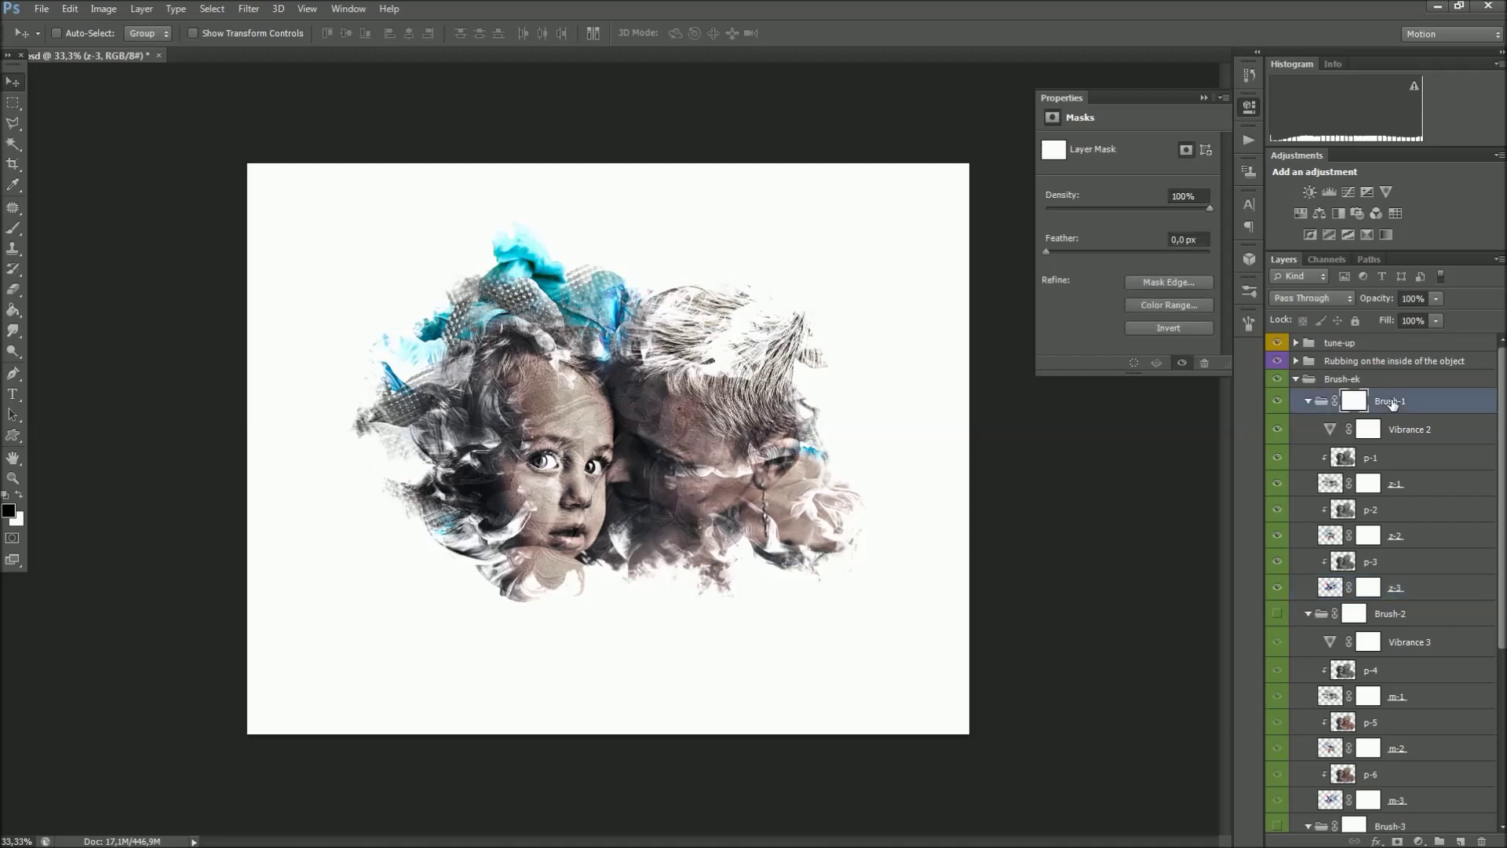
pyautogui.click(1307, 402)
# - Hide Brush-1, show Brush-2, and shift m-1's content slightly right and down
pyautogui.click(1277, 402)
pyautogui.click(1277, 428)
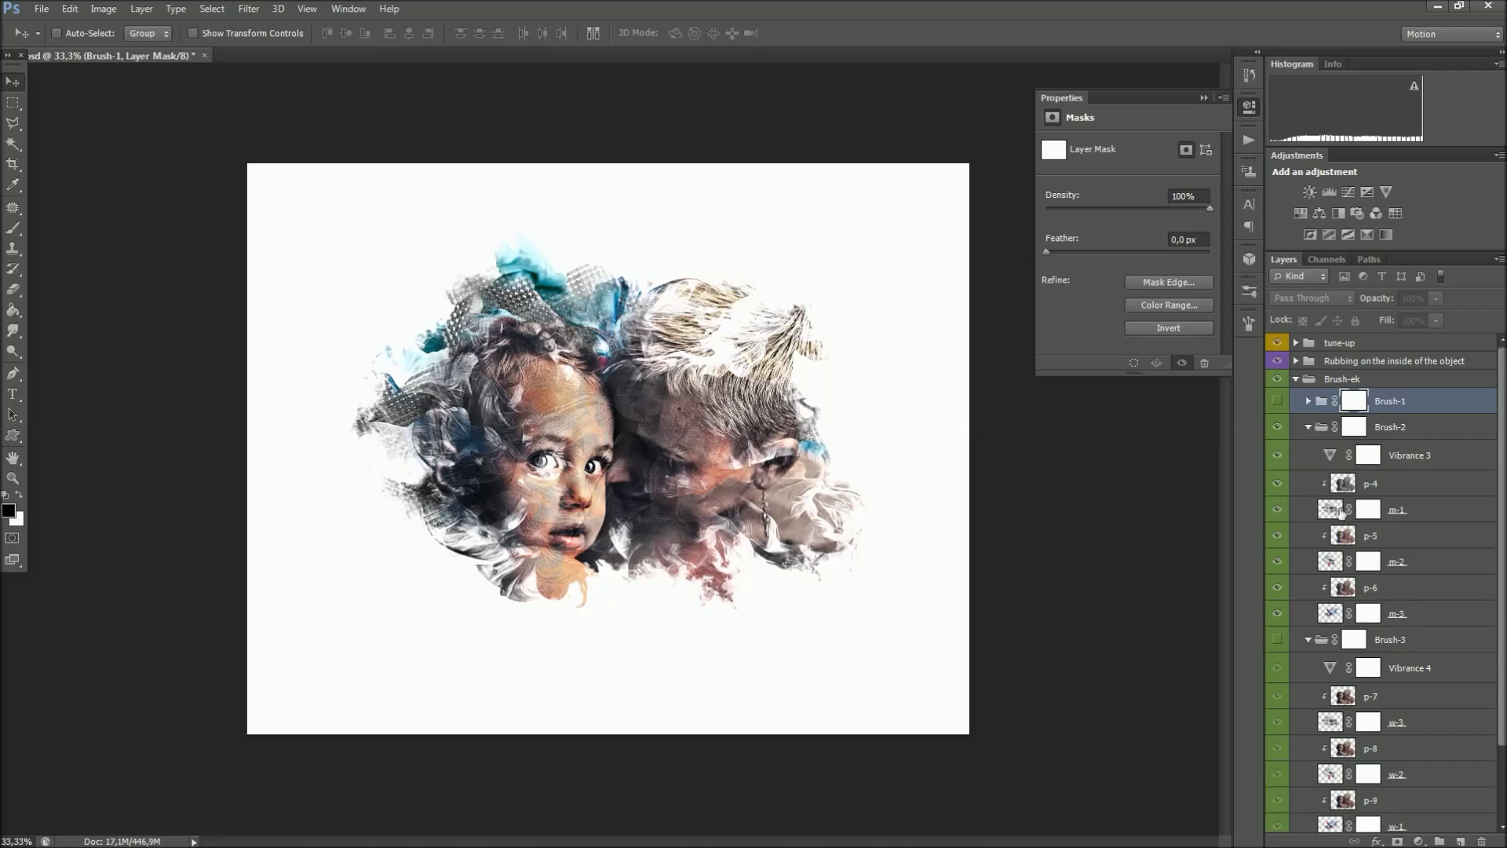
pyautogui.click(1341, 513)
pyautogui.moveTo(697, 499); pyautogui.dragTo(703, 507)
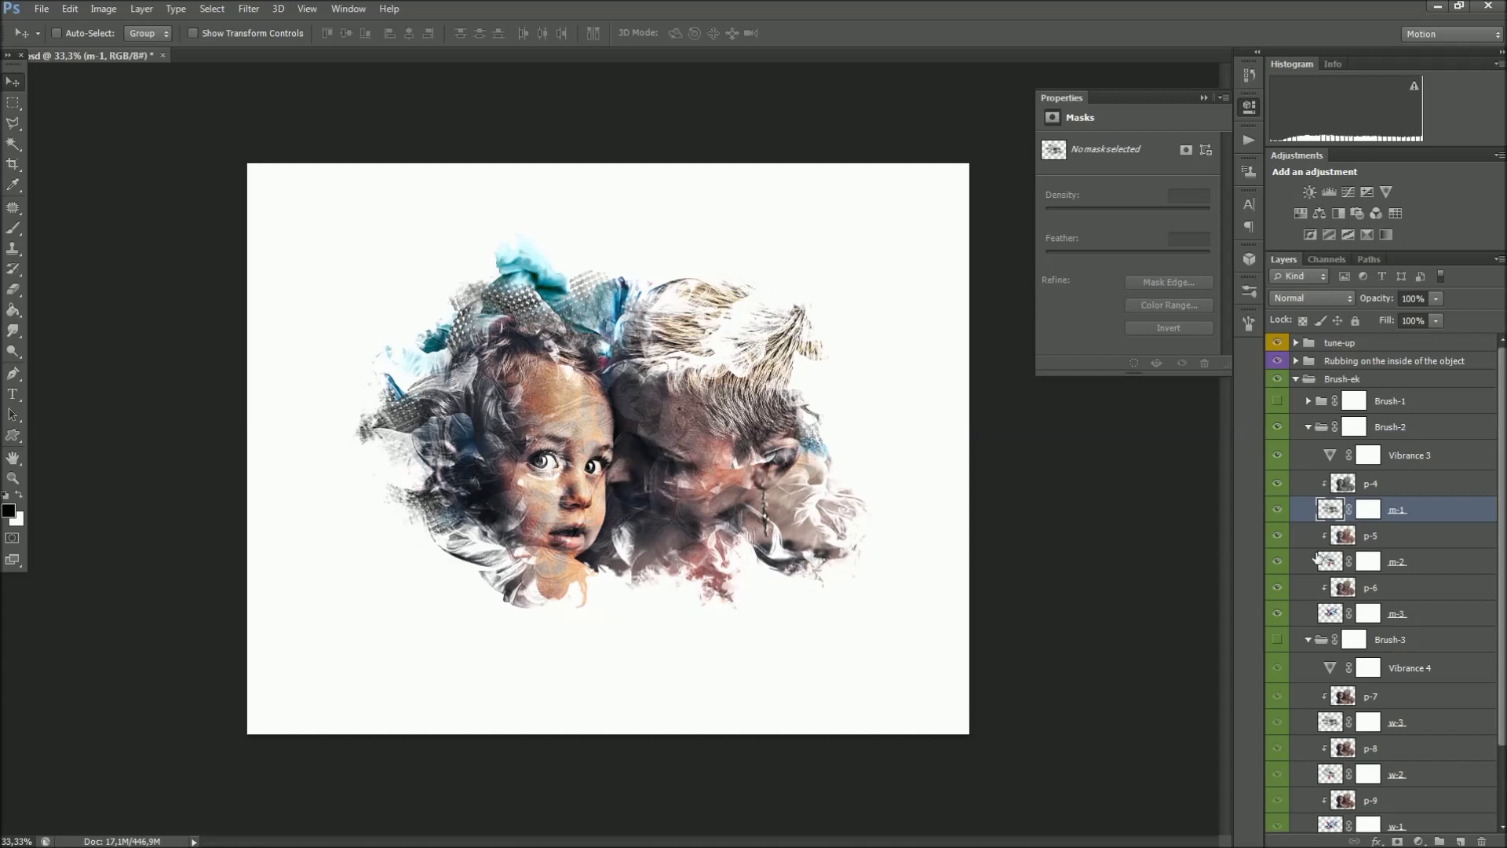
# - Toggle m-2, m-1 and m-3 on and off to compare, leave them visible, collapse Brush-2
pyautogui.click(1328, 561)
pyautogui.click(1277, 562)
pyautogui.click(1277, 562)
pyautogui.click(1277, 562)
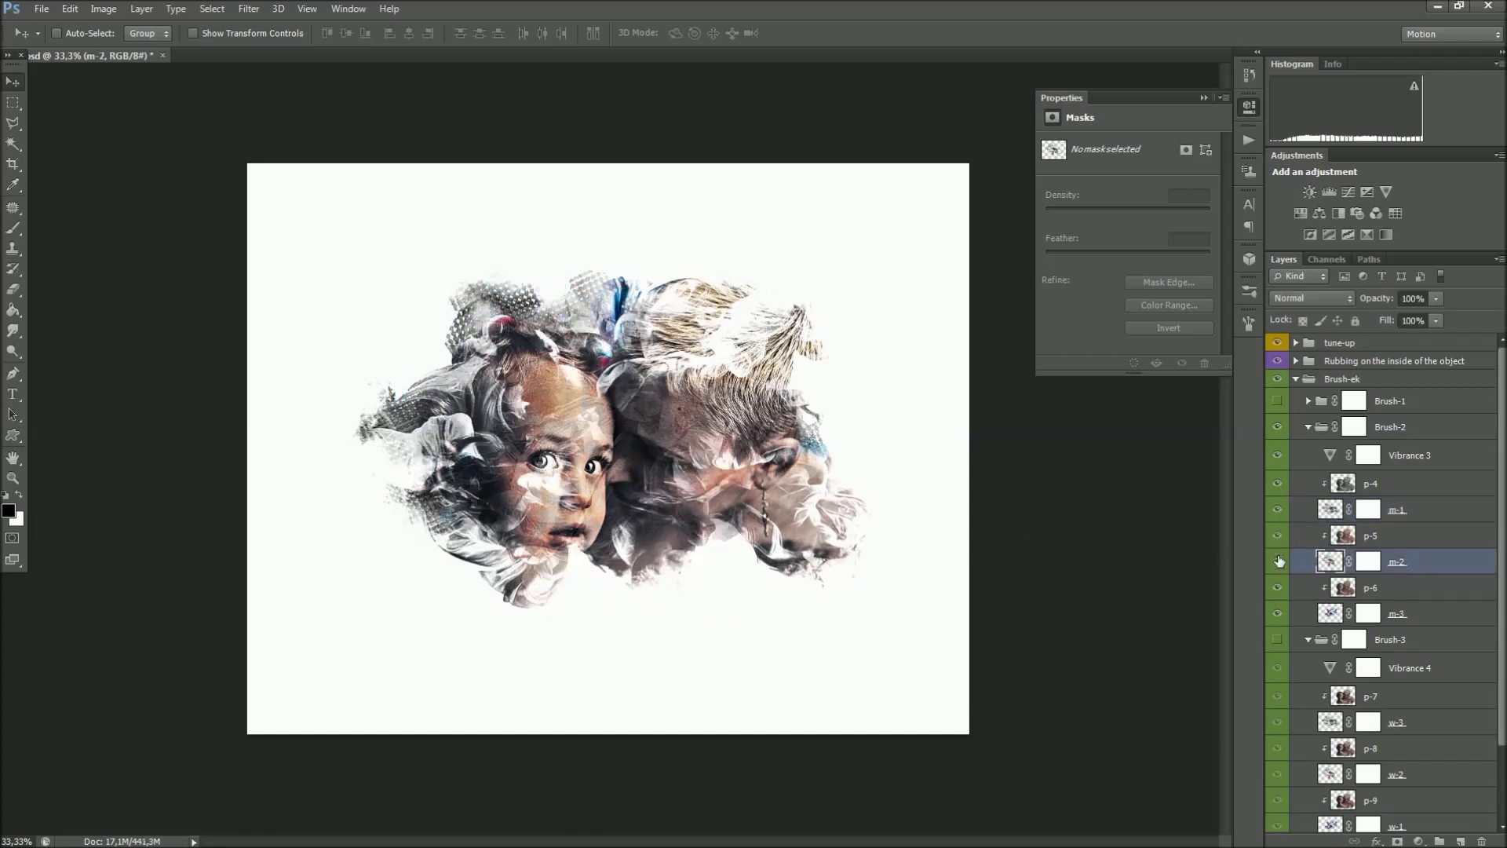
pyautogui.click(1277, 509)
pyautogui.click(1277, 509)
pyautogui.click(1277, 613)
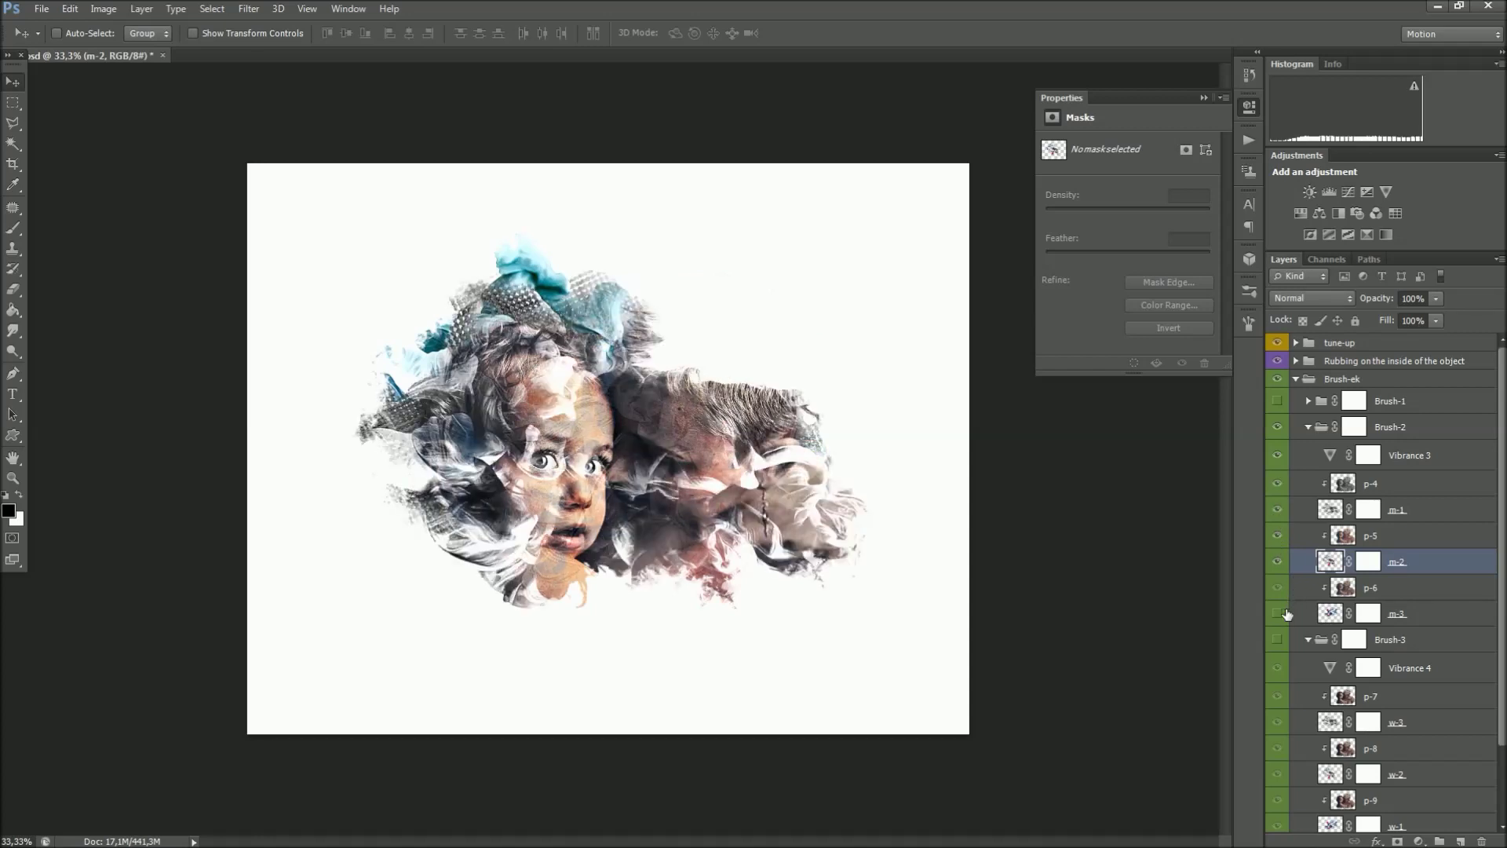
pyautogui.click(1279, 613)
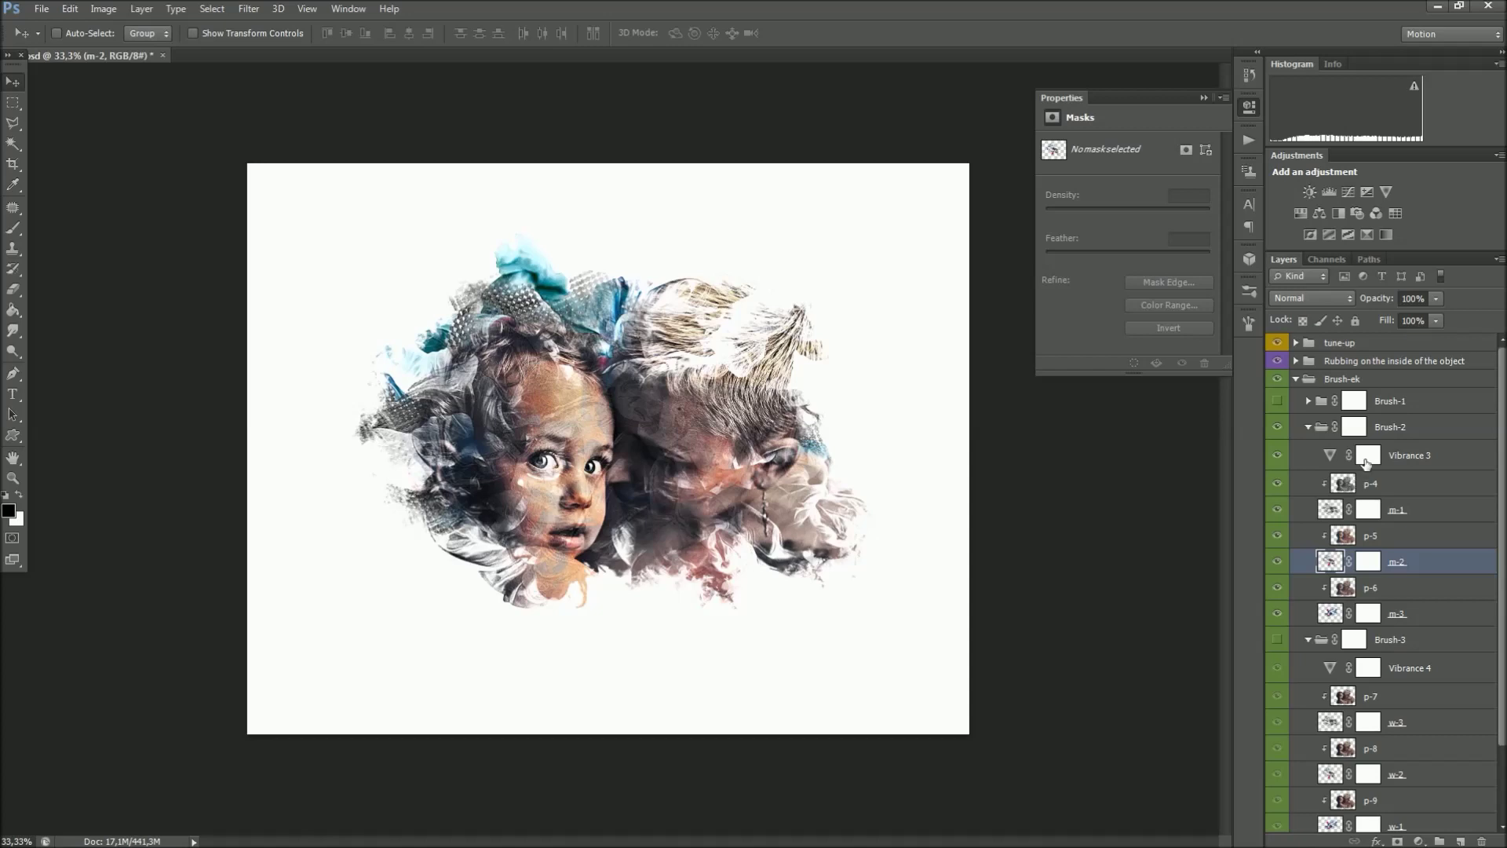
pyautogui.click(1364, 430)
pyautogui.click(1309, 427)
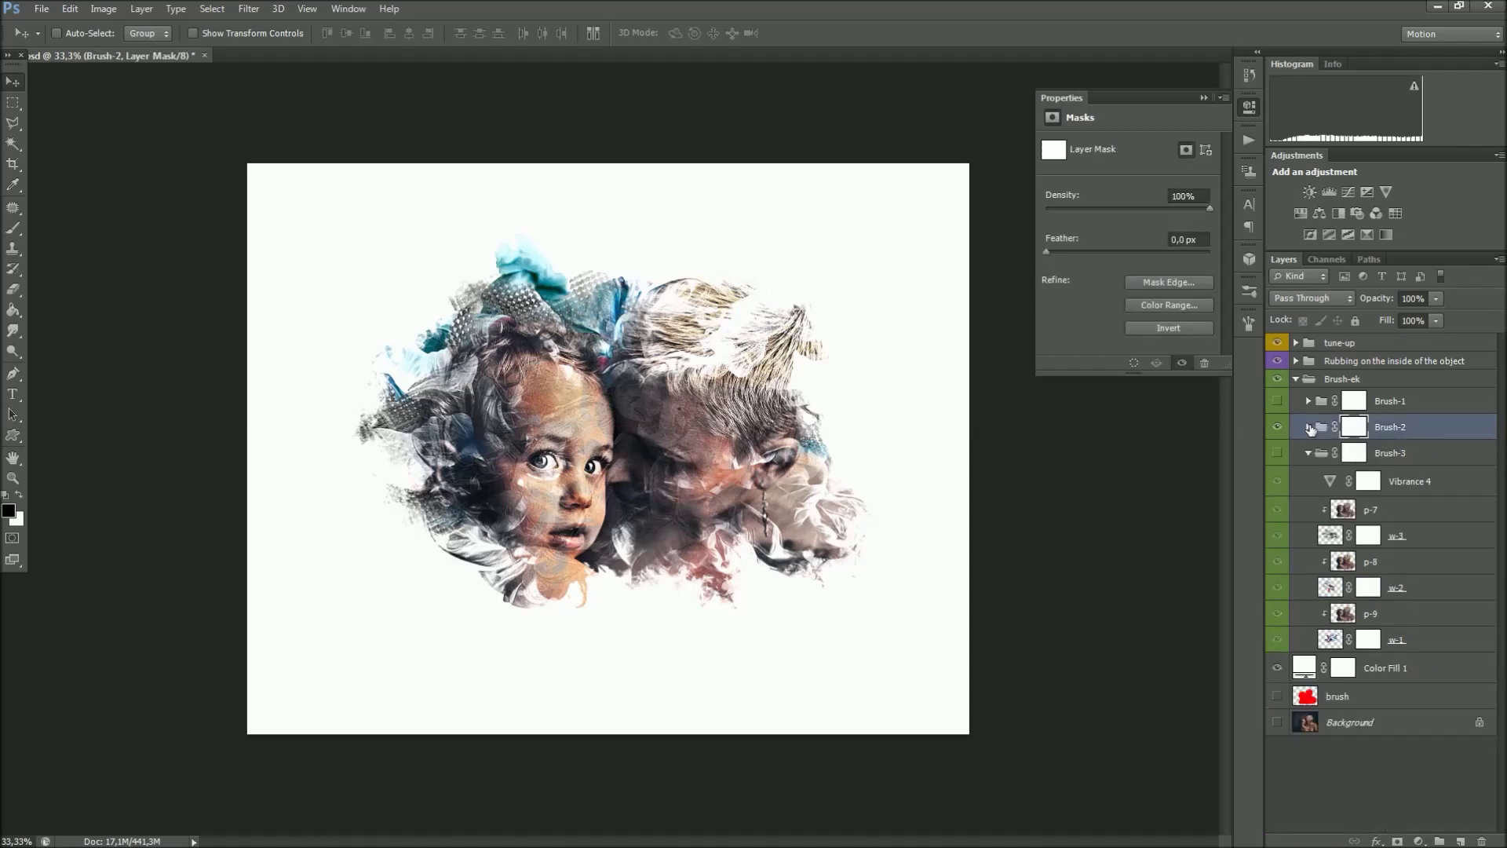
# - Preview Brush-3 alone, then lower its Vibrance 4 vibrance to -54
pyautogui.click(1277, 453)
pyautogui.click(1278, 427)
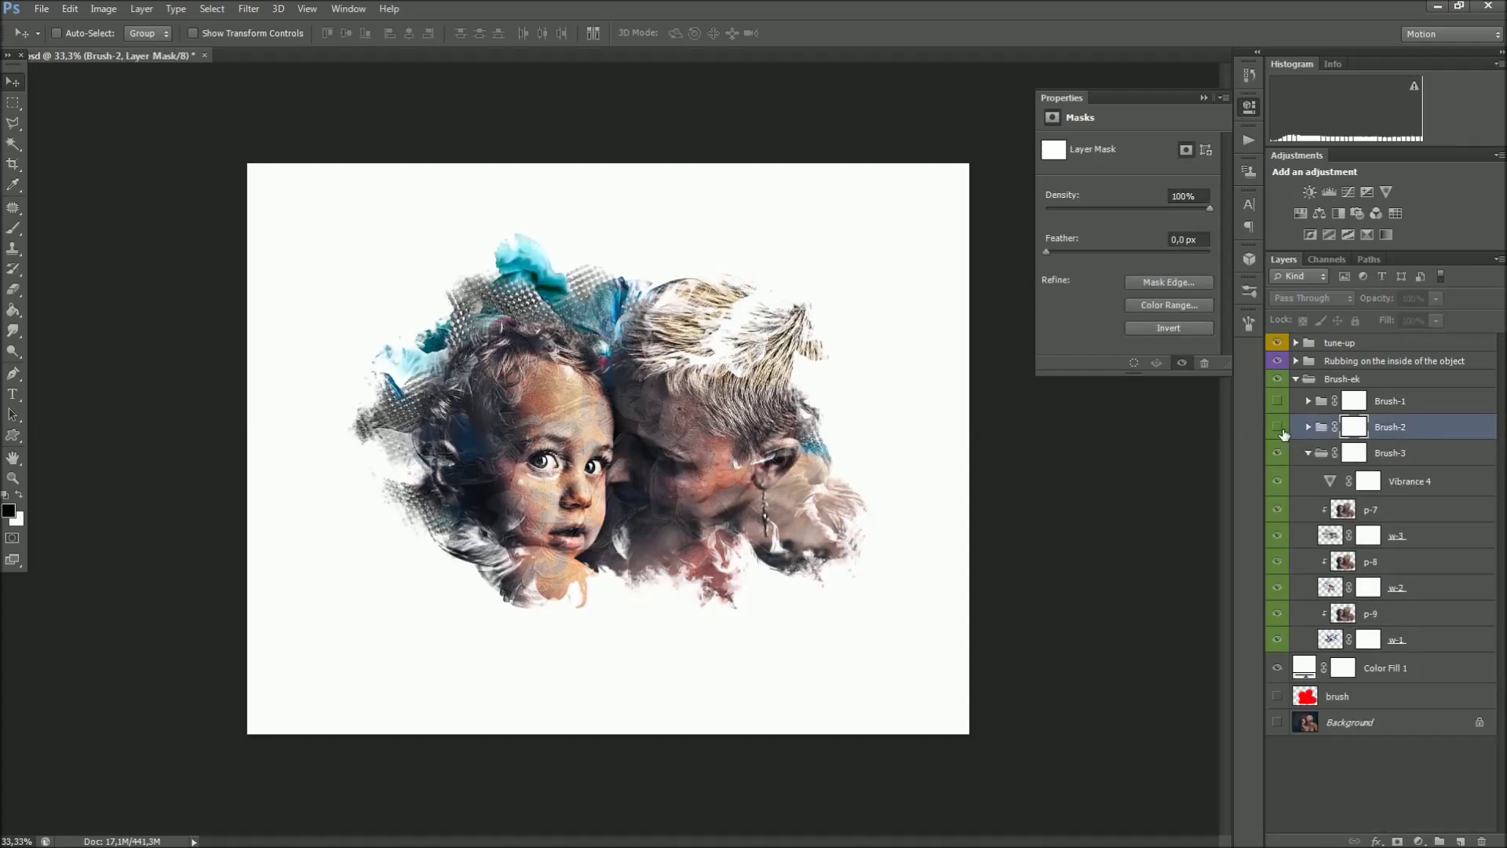
pyautogui.click(1329, 480)
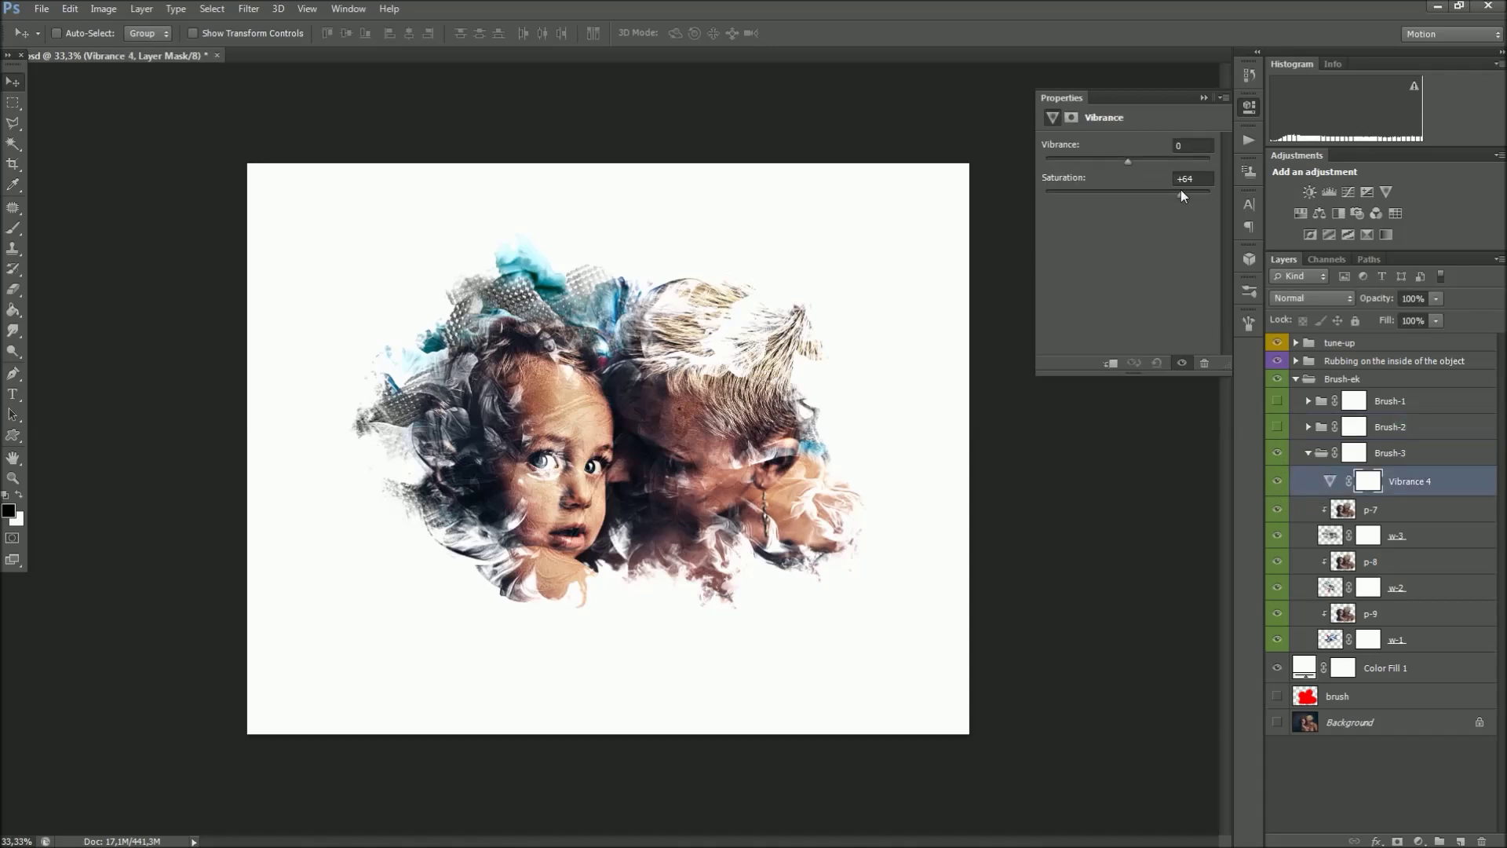
pyautogui.moveTo(1128, 161); pyautogui.dragTo(1101, 164)
# - Move the w-3, w-2 and w-1 textures into place around the children's heads
pyautogui.click(1331, 537)
pyautogui.moveTo(766, 518)
pyautogui.mouseDown()
pyautogui.moveTo(776, 500)
pyautogui.moveTo(770, 513)
pyautogui.mouseUp()
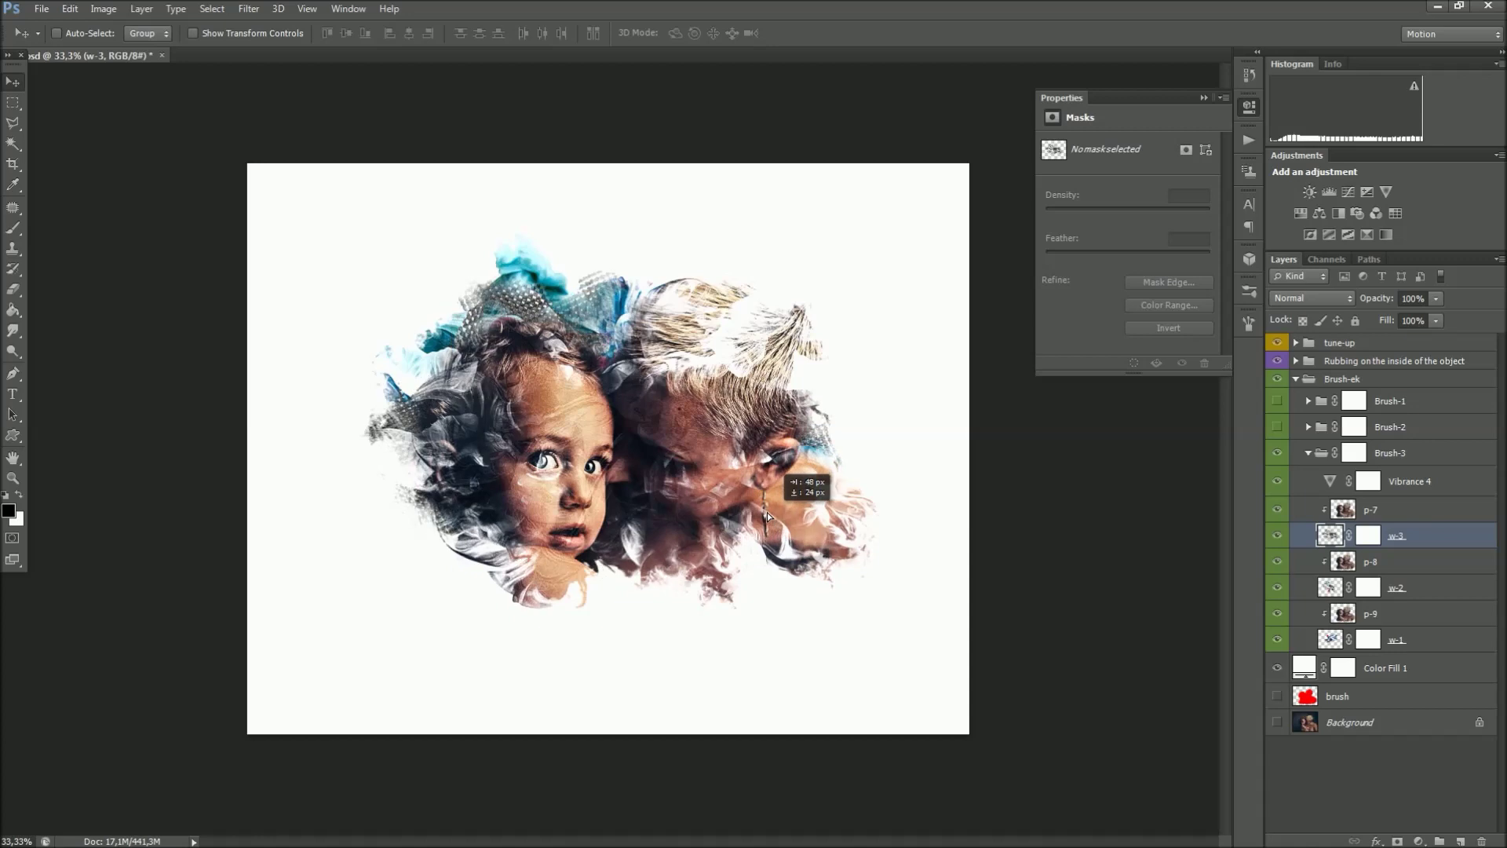
pyautogui.moveTo(770, 513); pyautogui.dragTo(766, 511)
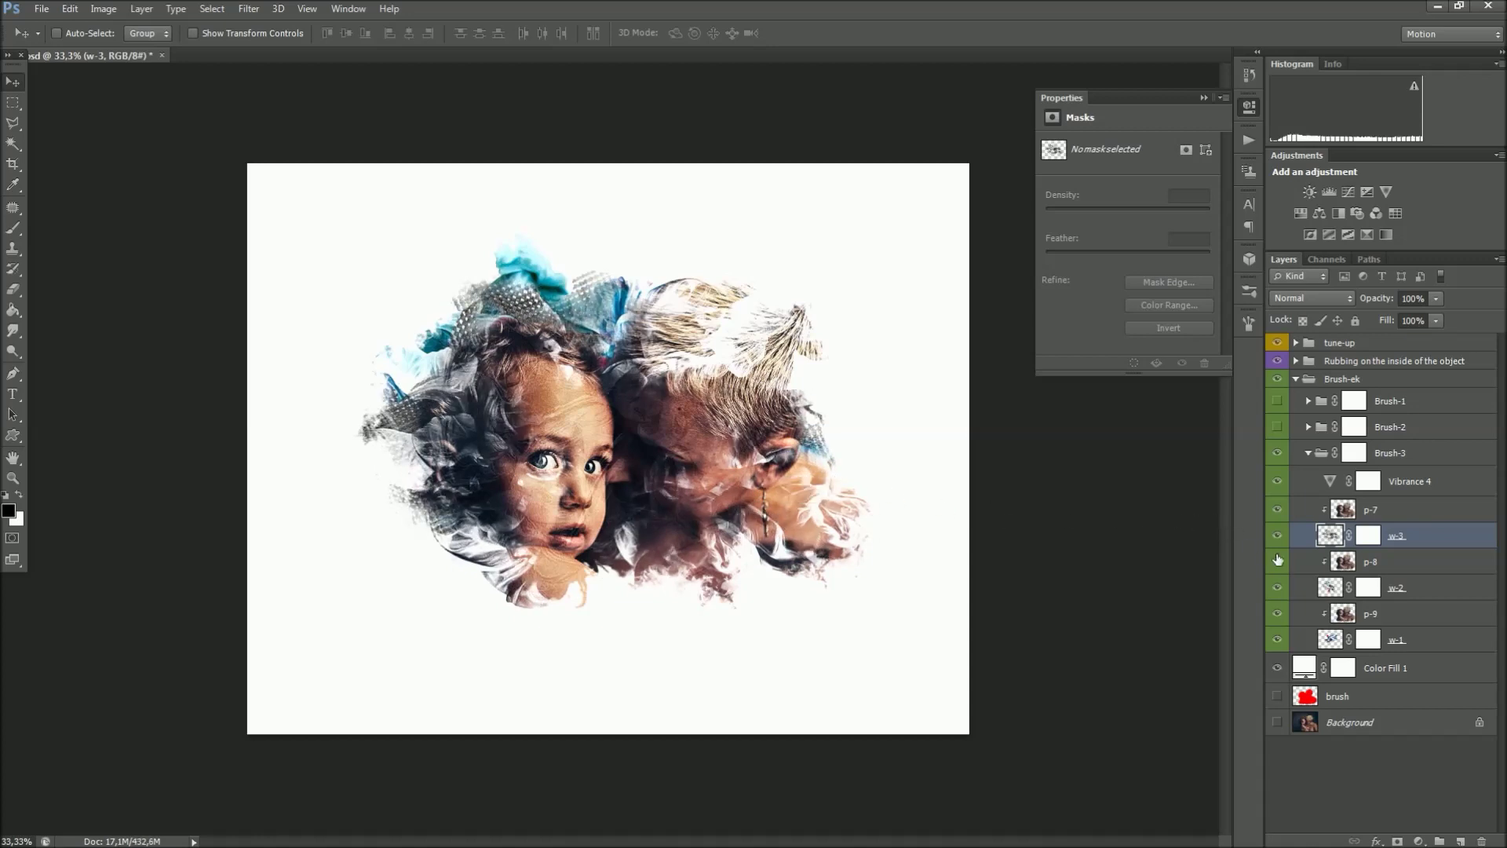
pyautogui.click(1307, 587)
pyautogui.moveTo(865, 518); pyautogui.dragTo(869, 487)
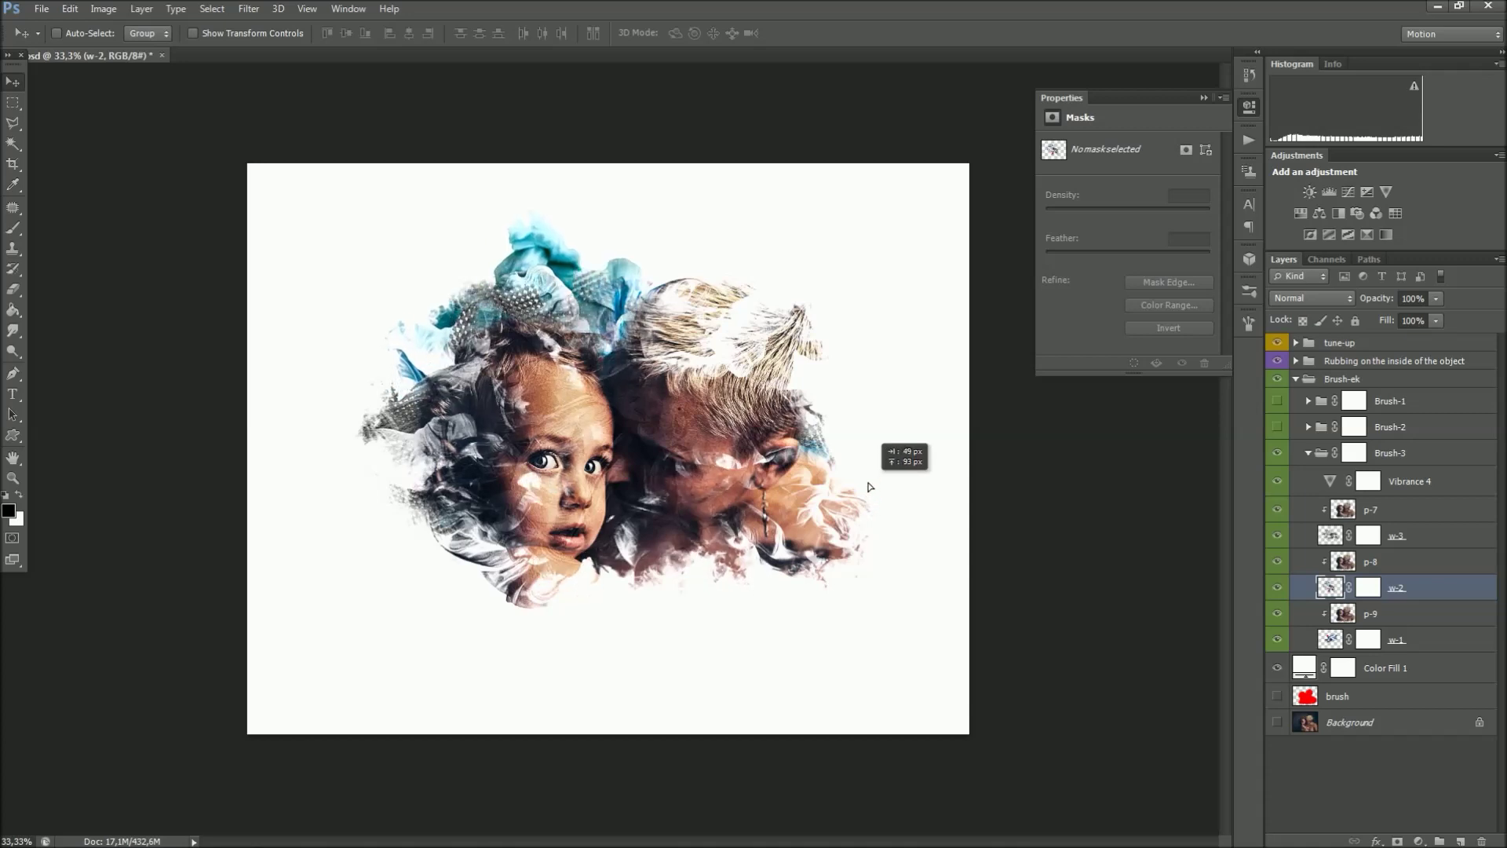
pyautogui.moveTo(869, 487); pyautogui.dragTo(870, 498)
pyautogui.click(1319, 635)
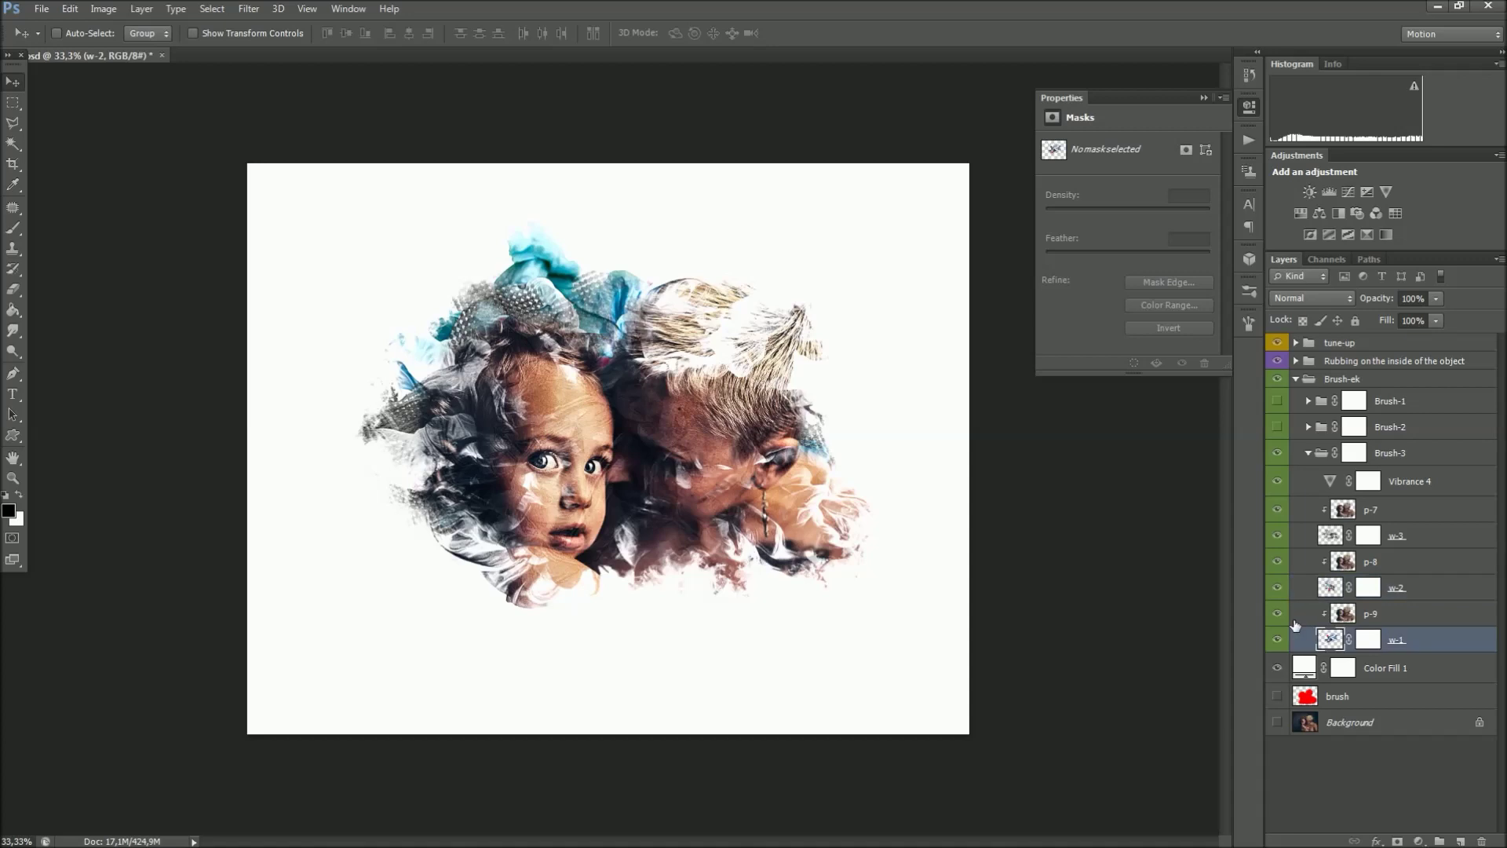
pyautogui.moveTo(723, 454); pyautogui.dragTo(724, 440)
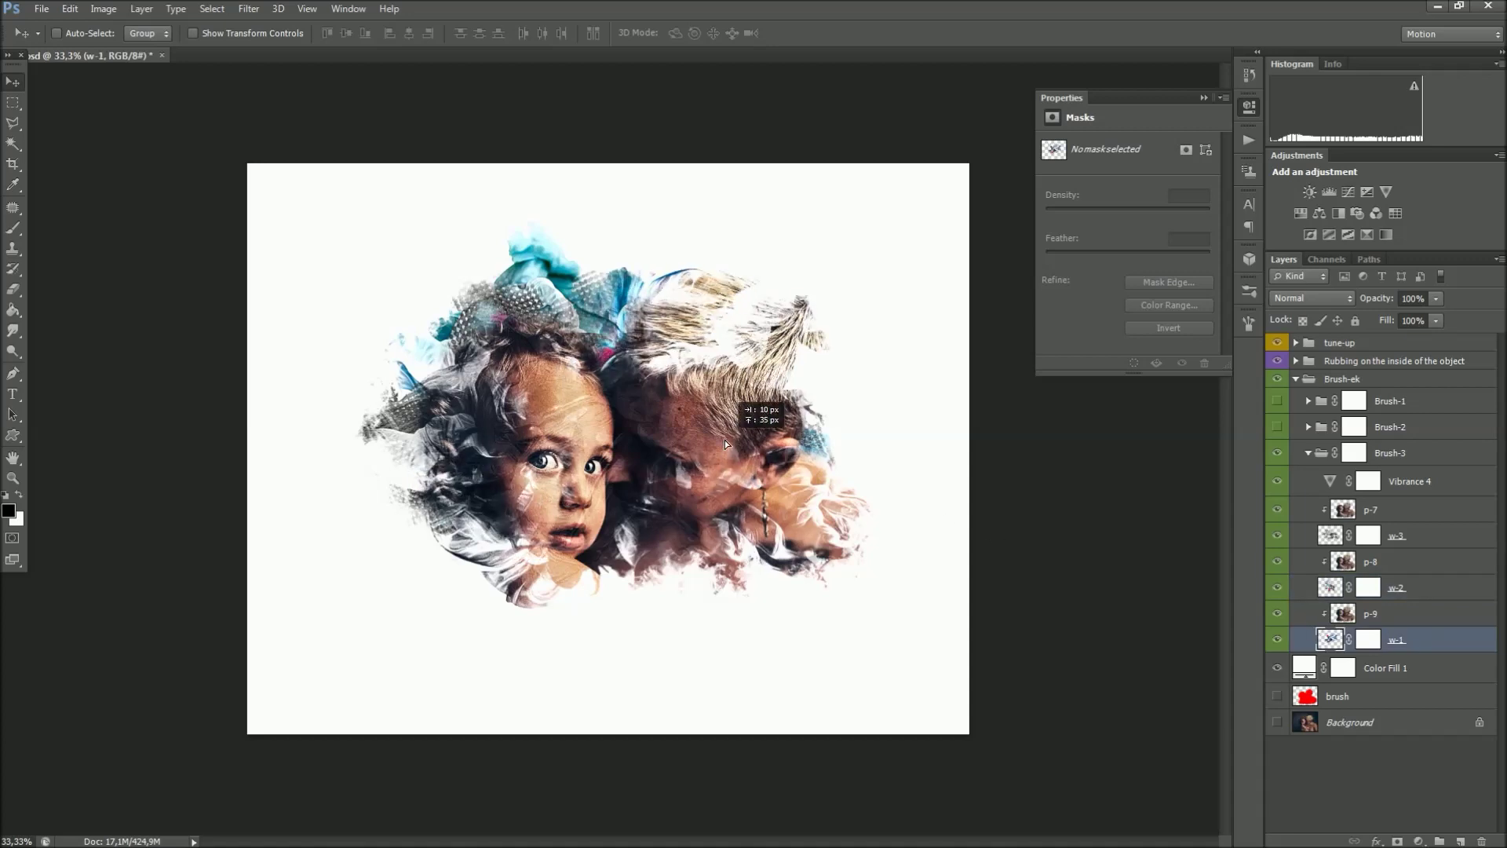
# - Toggle w-3, w-2 and w-1 visibility to judge each texture, leaving all visible
pyautogui.click(1331, 538)
pyautogui.click(1276, 536)
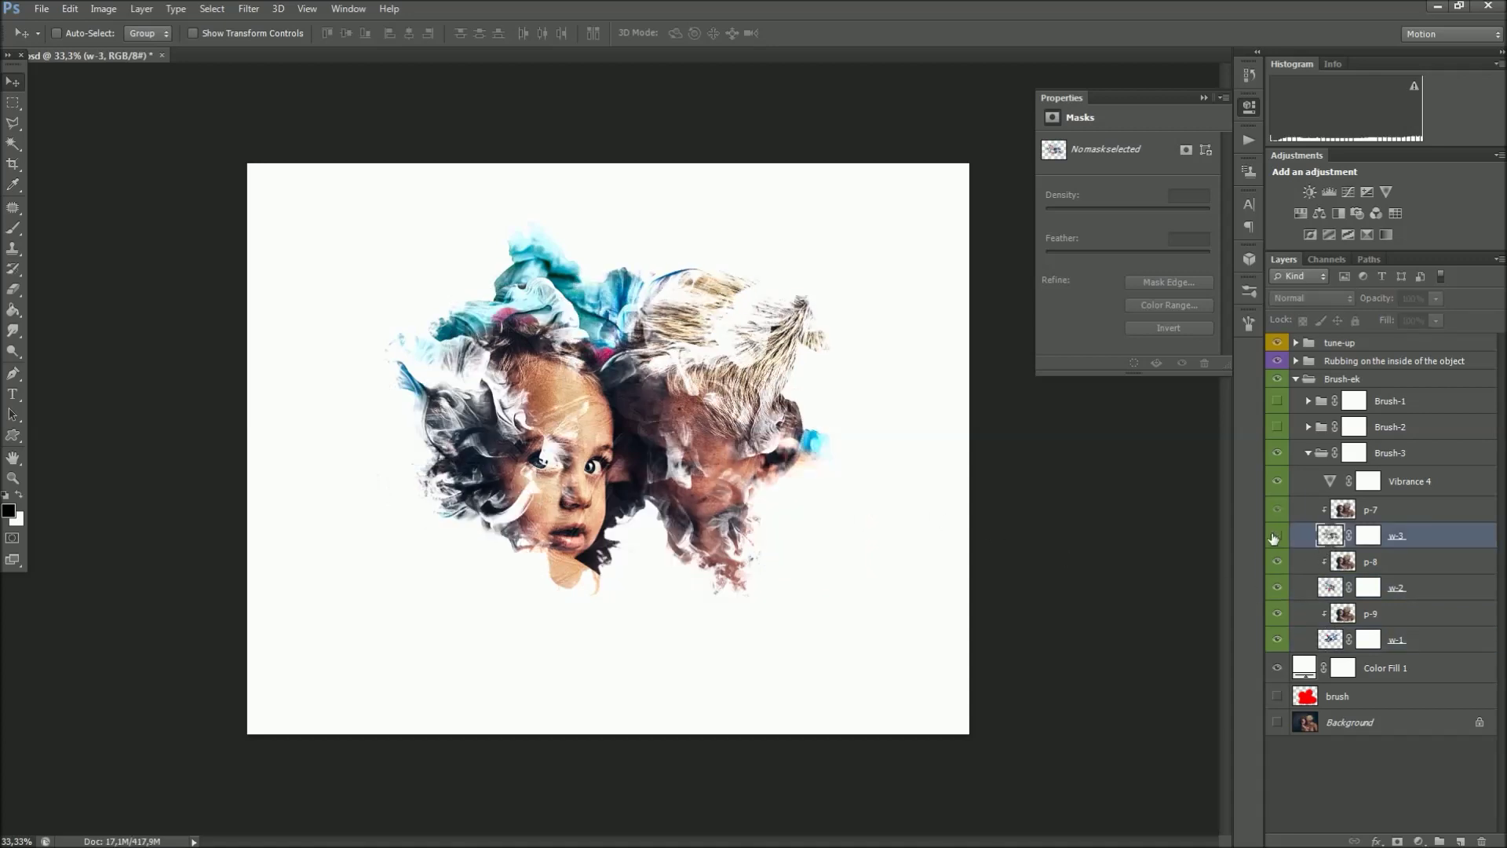
pyautogui.click(1275, 536)
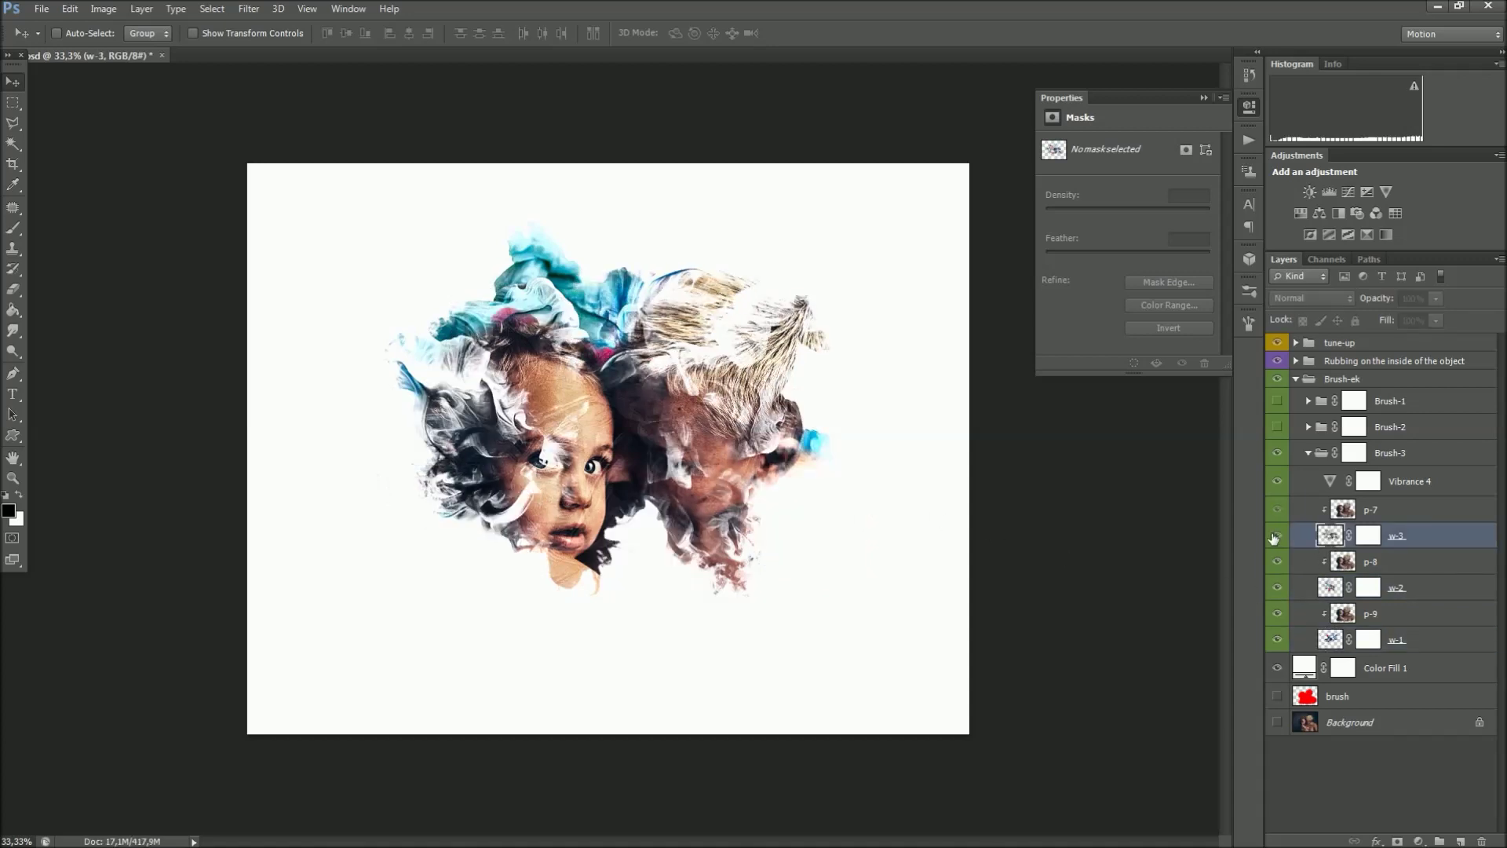
pyautogui.click(1277, 588)
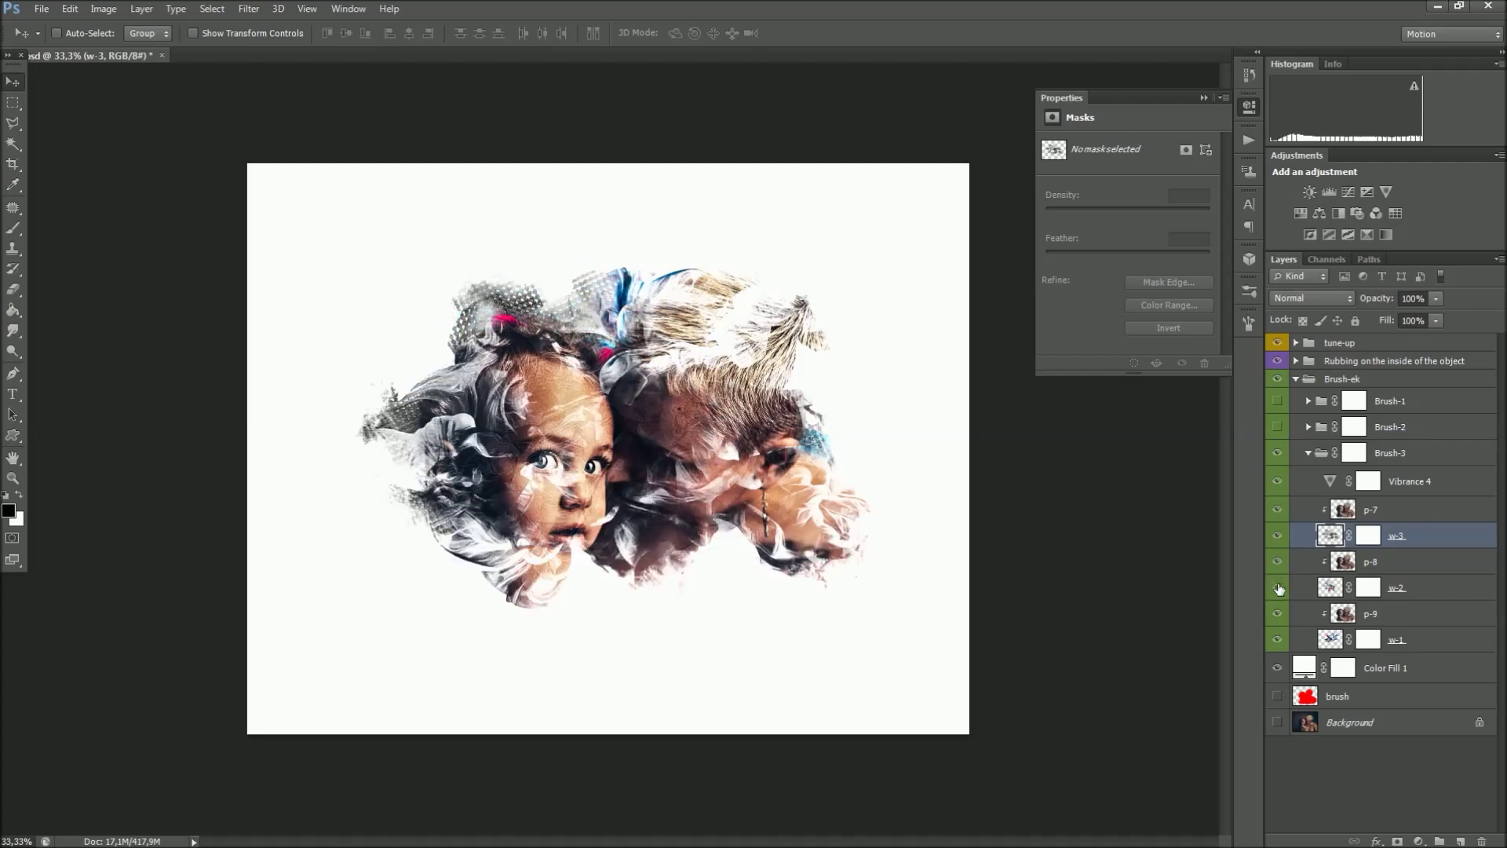
pyautogui.click(1278, 588)
pyautogui.click(1275, 641)
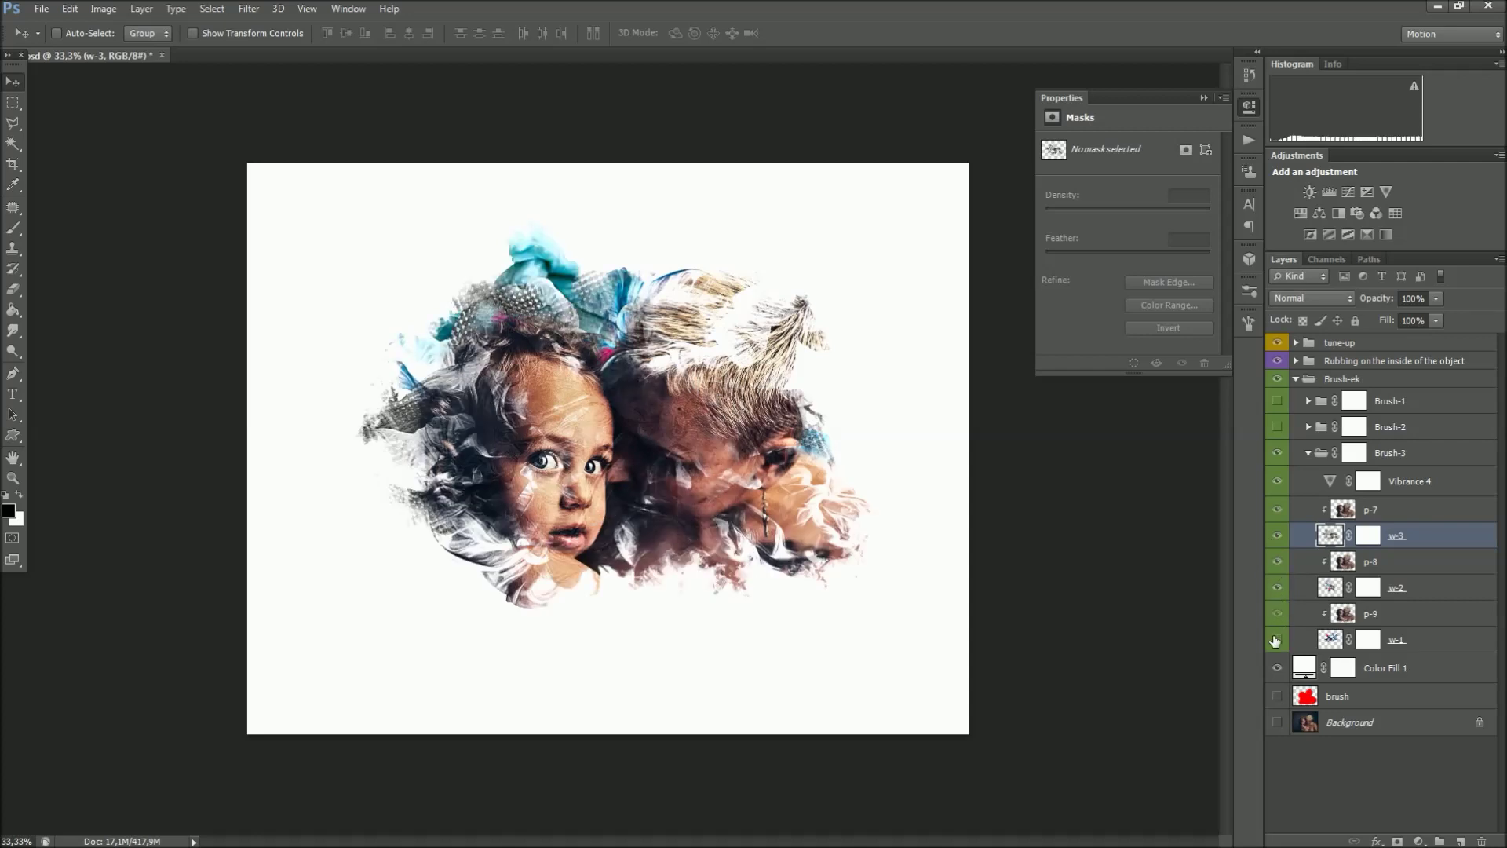
pyautogui.click(1275, 642)
pyautogui.click(1368, 535)
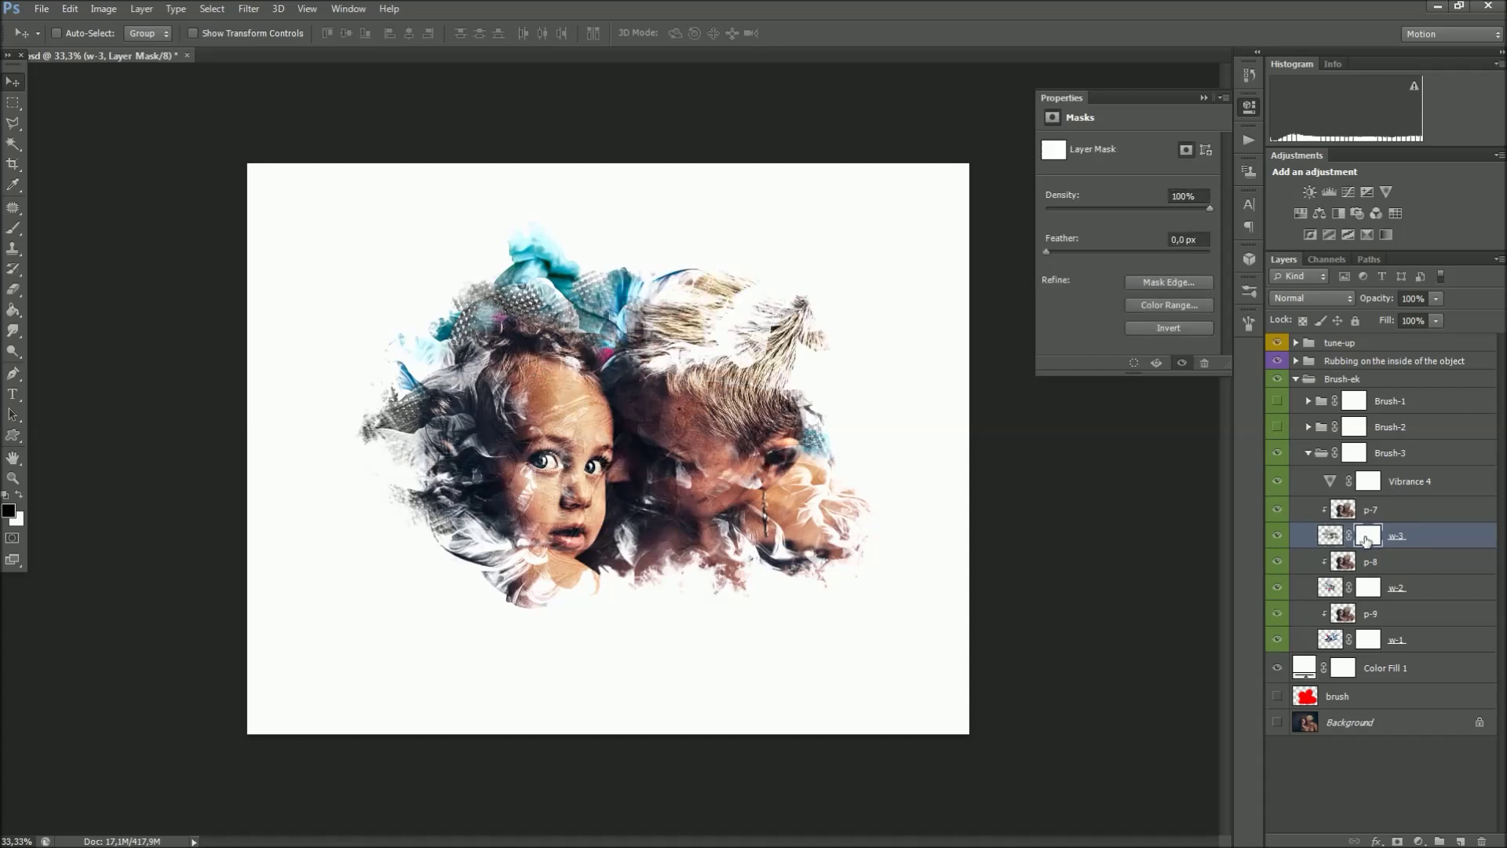
# - Paint on the w-3 mask to reveal white smoke over both children's faces and hair
pyautogui.click(16, 227)
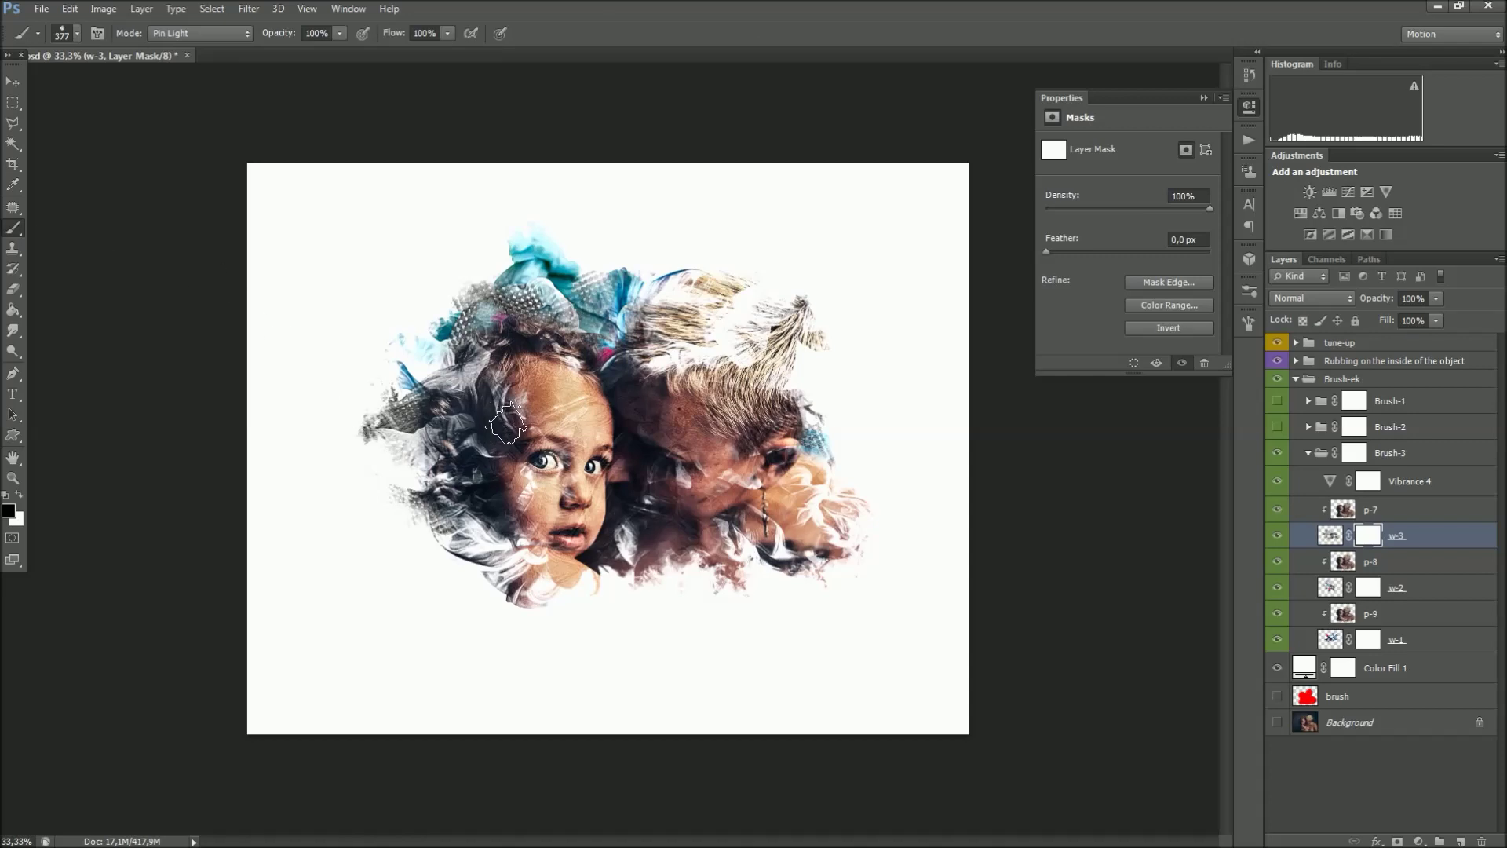
pyautogui.moveTo(549, 432); pyautogui.dragTo(603, 363)
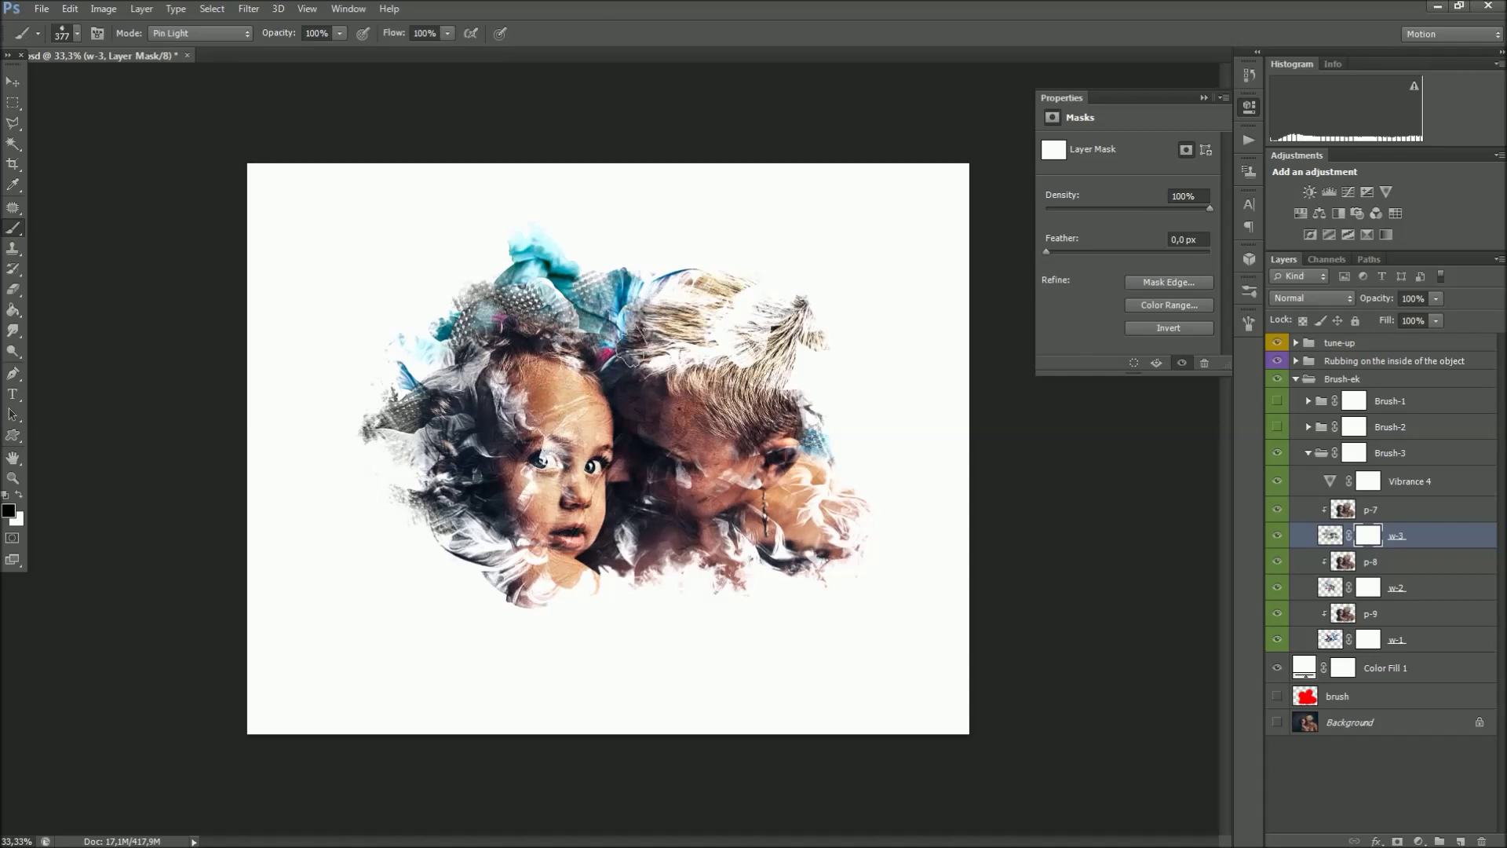
pyautogui.moveTo(706, 459)
pyautogui.mouseDown()
pyautogui.moveTo(792, 487)
pyautogui.moveTo(675, 541)
pyautogui.moveTo(510, 580)
pyautogui.moveTo(428, 444)
pyautogui.moveTo(549, 447)
pyautogui.moveTo(683, 541)
pyautogui.moveTo(566, 345)
pyautogui.mouseUp()
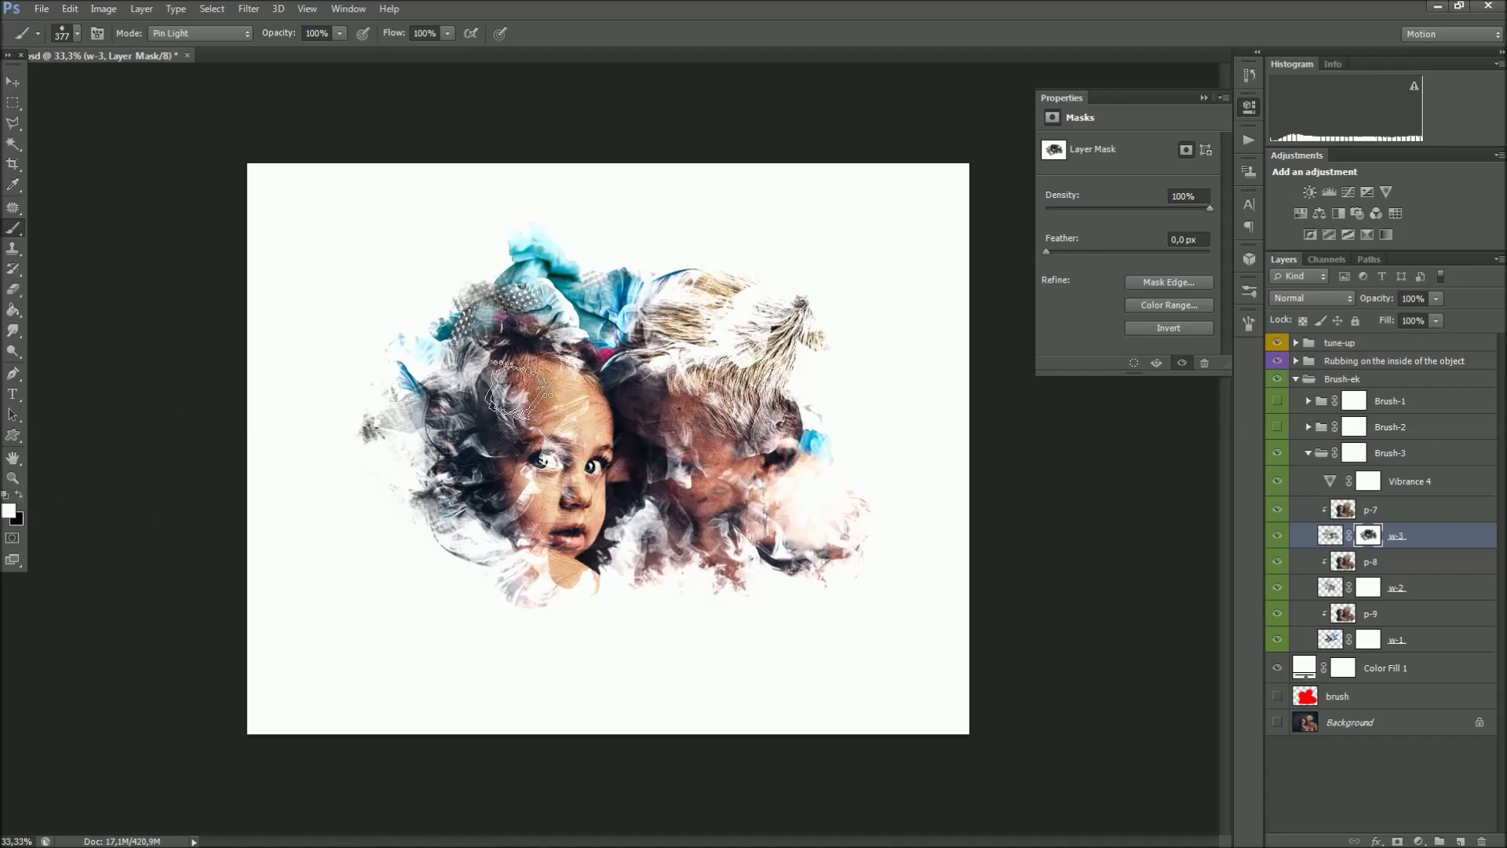
pyautogui.moveTo(719, 507)
pyautogui.mouseDown()
pyautogui.moveTo(754, 440)
pyautogui.moveTo(769, 502)
pyautogui.mouseUp()
pyautogui.moveTo(710, 404)
pyautogui.mouseDown()
pyautogui.moveTo(644, 416)
pyautogui.moveTo(613, 377)
pyautogui.mouseUp()
# - Paint the w-2 mask to fade blue smoke above the hair, boy's cheek and girl's chin
pyautogui.click(1362, 591)
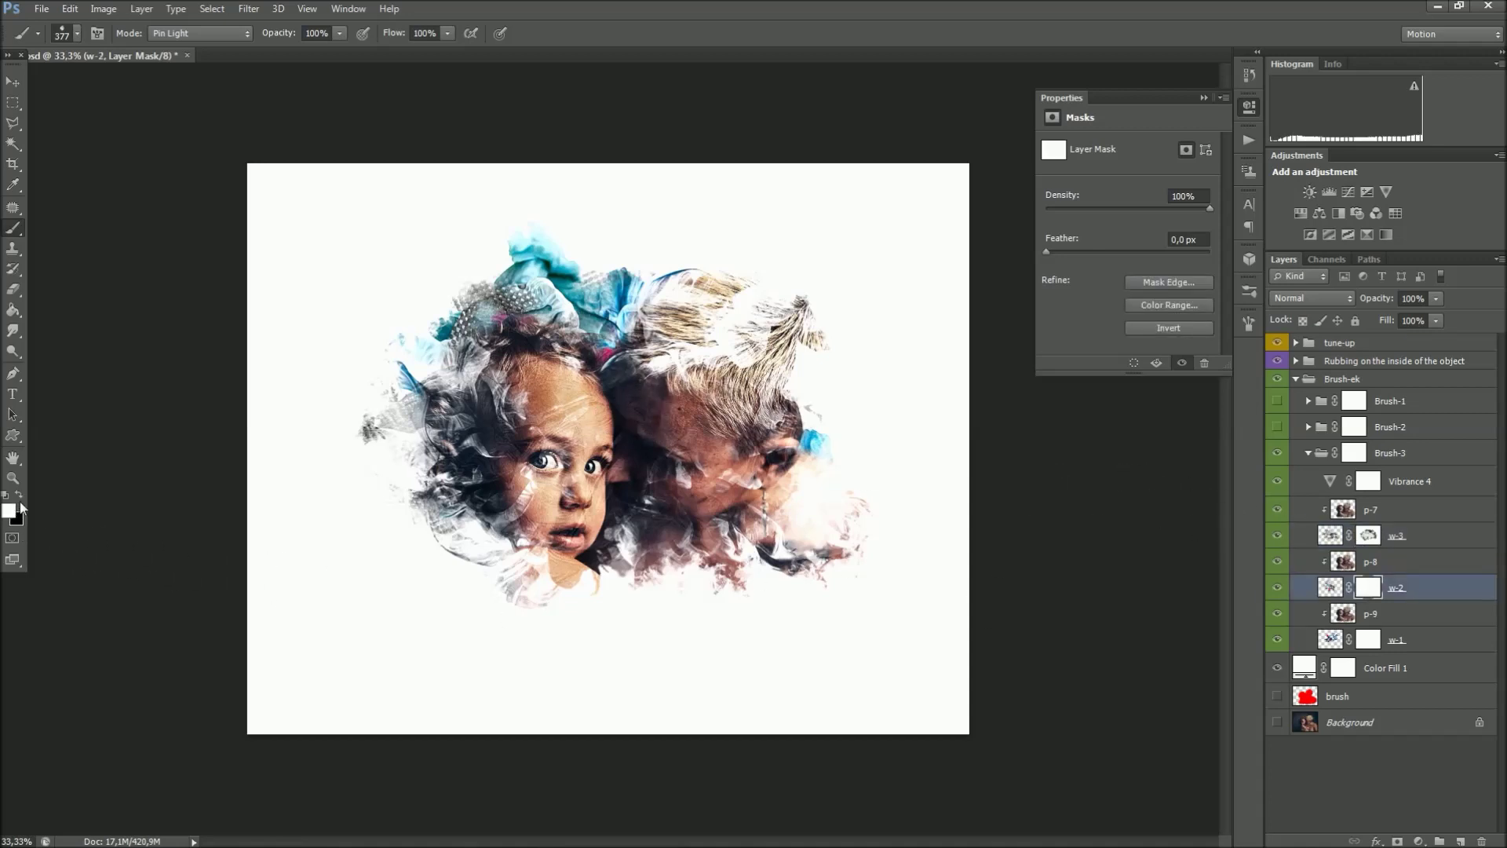
pyautogui.moveTo(483, 345)
pyautogui.mouseDown()
pyautogui.moveTo(541, 270)
pyautogui.moveTo(628, 299)
pyautogui.mouseUp()
pyautogui.moveTo(783, 509)
pyautogui.mouseDown()
pyautogui.moveTo(573, 558)
pyautogui.moveTo(443, 373)
pyautogui.moveTo(408, 357)
pyautogui.mouseUp()
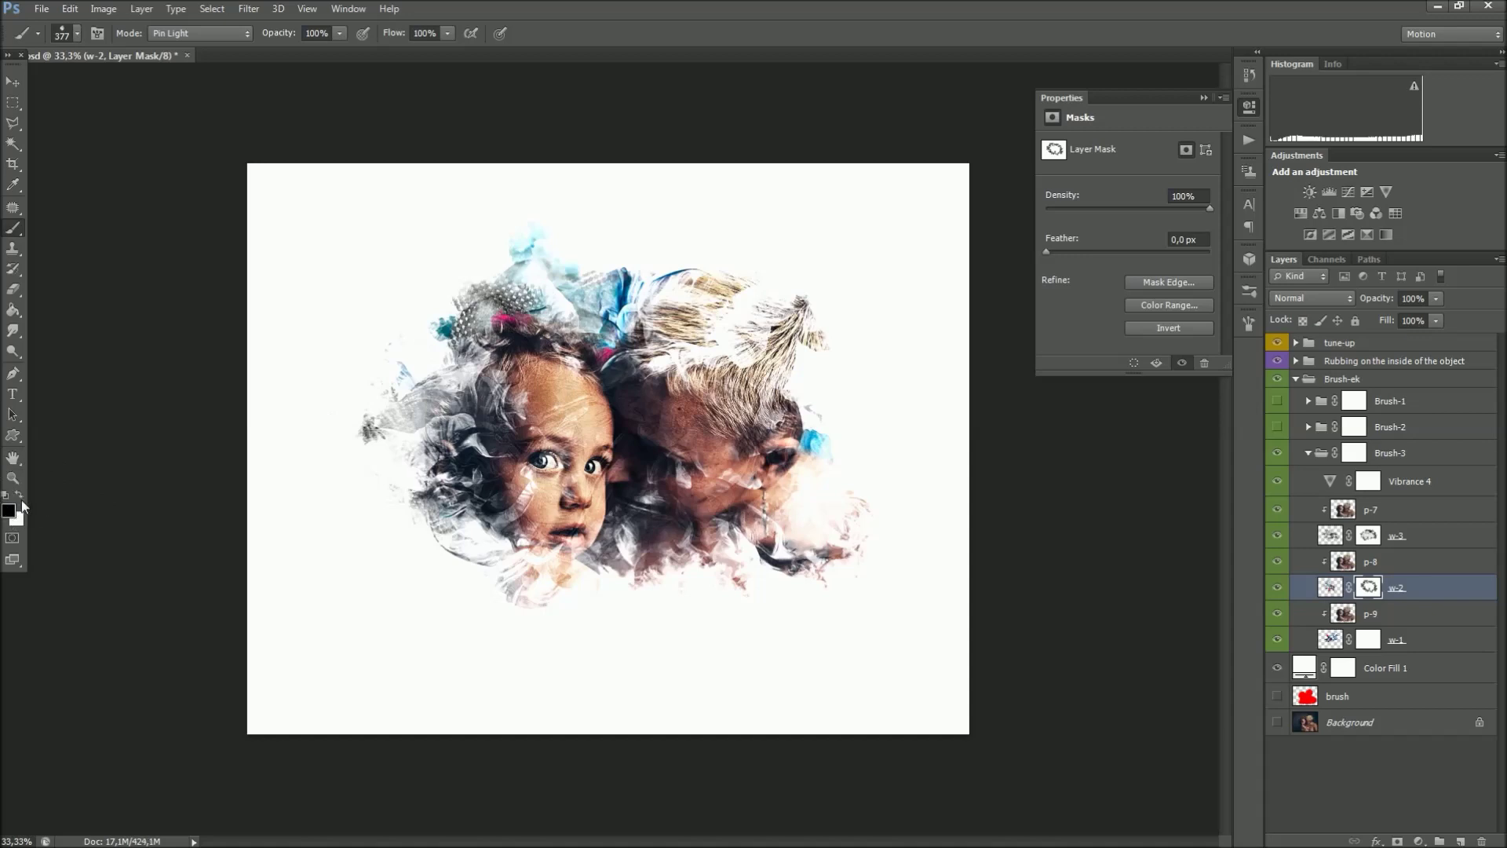
pyautogui.moveTo(459, 409); pyautogui.dragTo(404, 404)
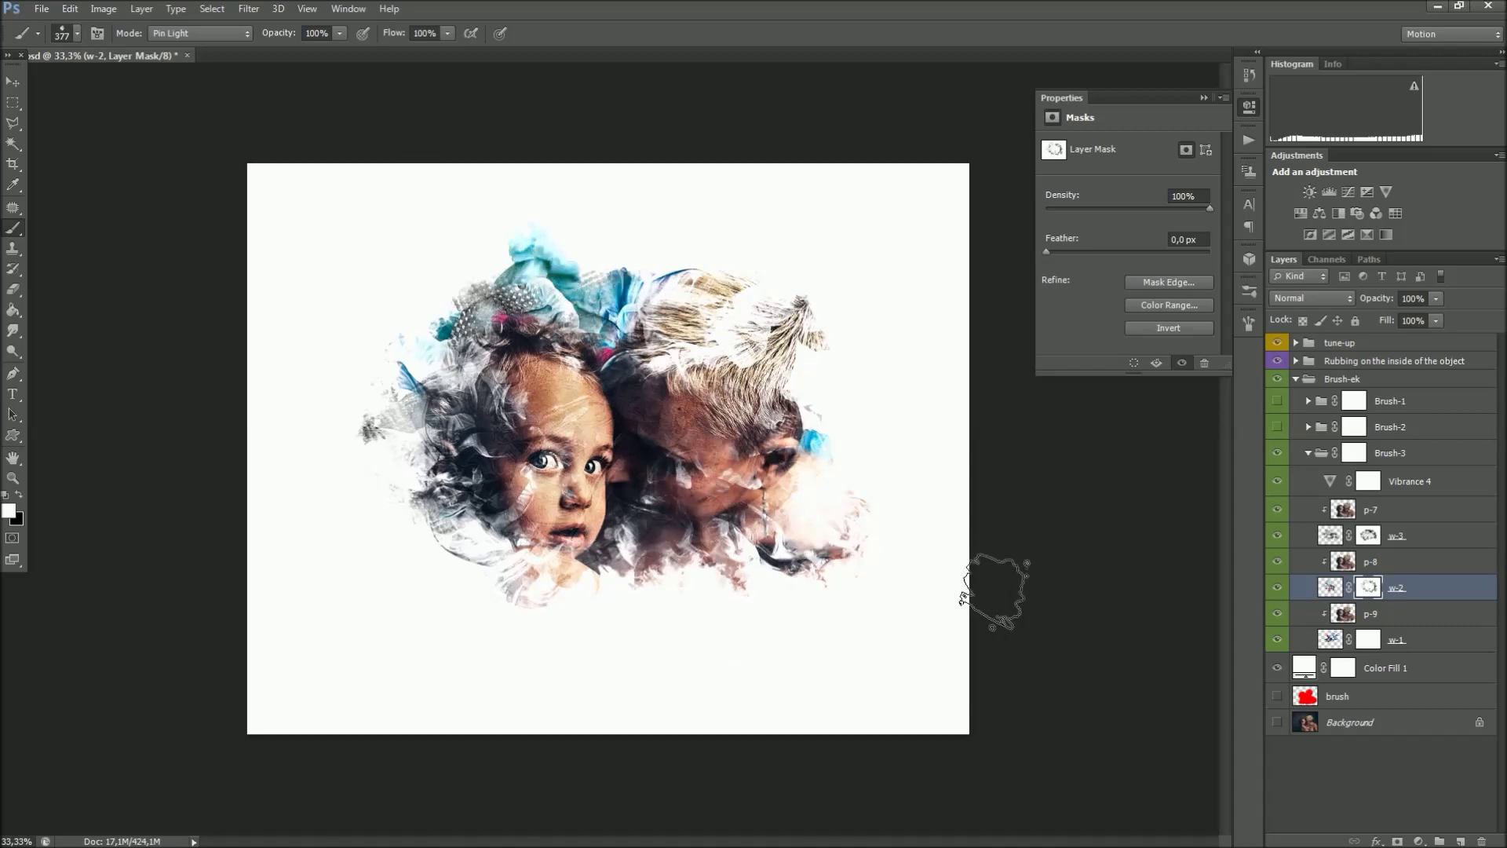
pyautogui.click(1353, 453)
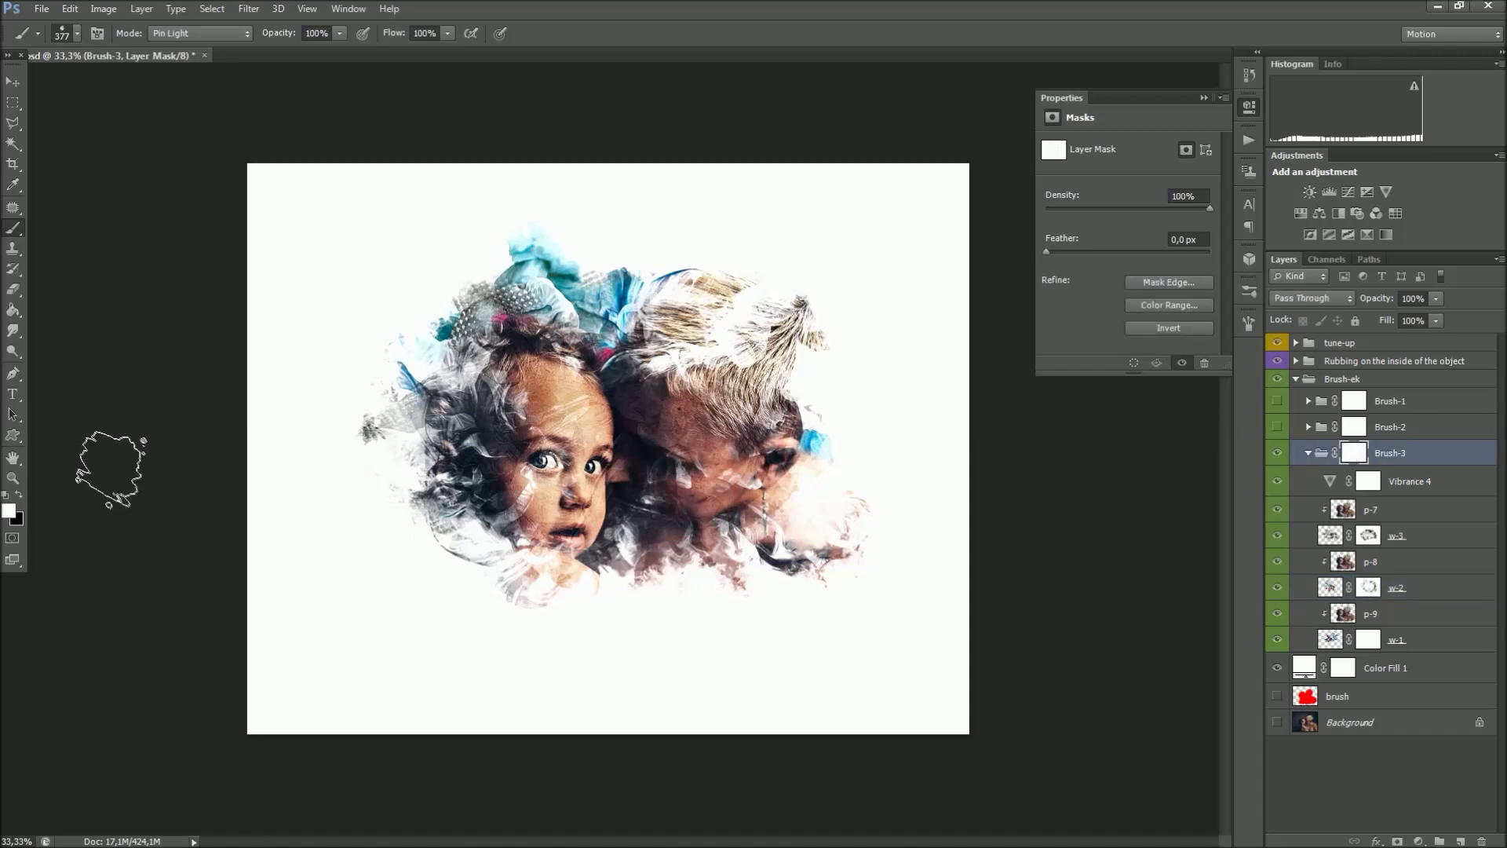
# - Paint black on Brush-3's mask below the faces, around the hair and on the boy's cheek; collapse Brush-3 and Brush-ek
pyautogui.click(18, 496)
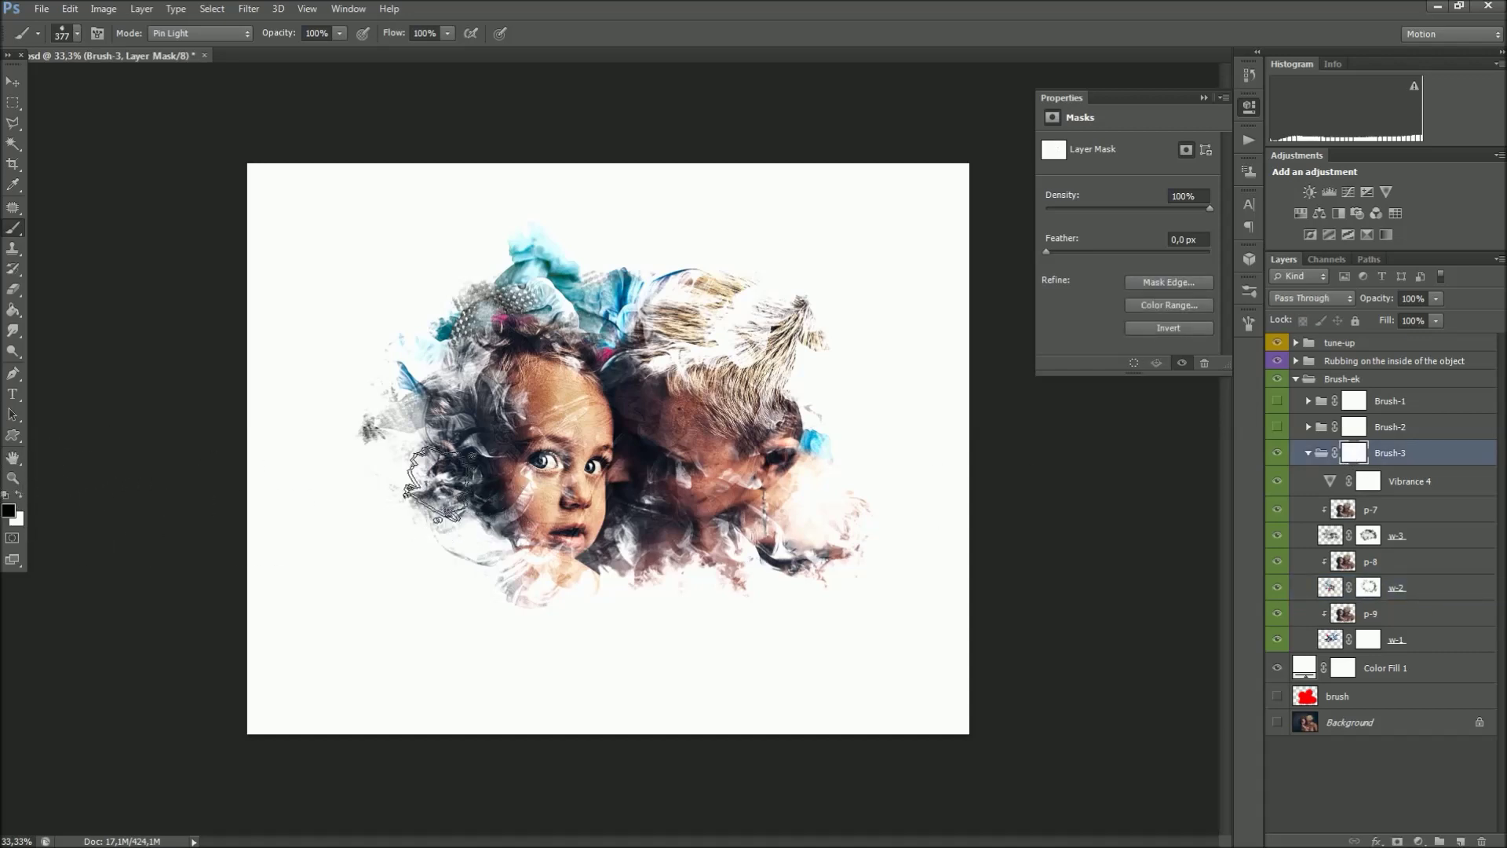
pyautogui.moveTo(641, 607)
pyautogui.mouseDown()
pyautogui.moveTo(623, 565)
pyautogui.moveTo(667, 550)
pyautogui.mouseUp()
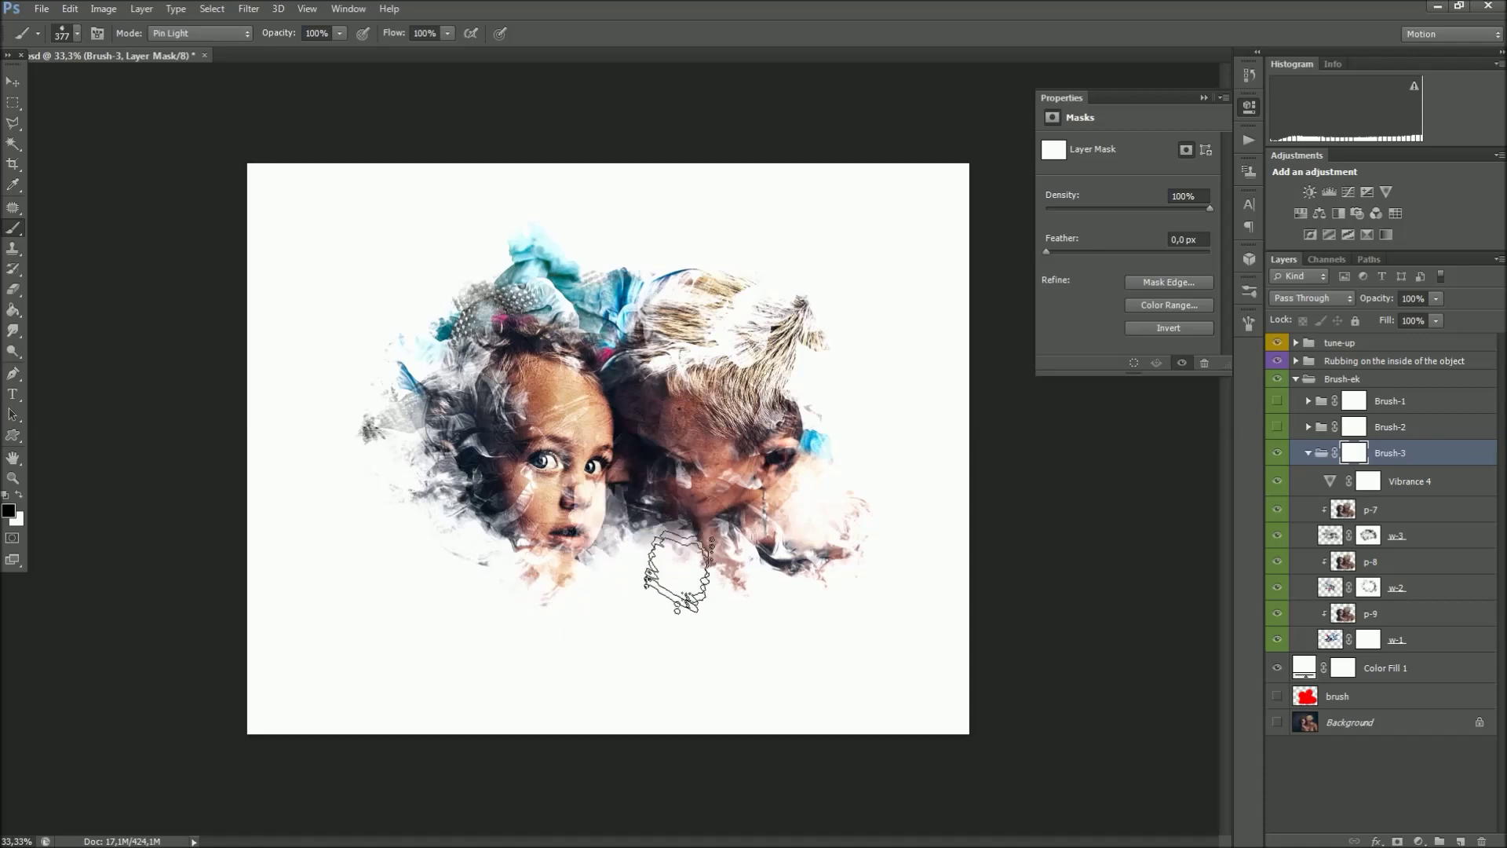
pyautogui.moveTo(817, 385); pyautogui.dragTo(437, 305)
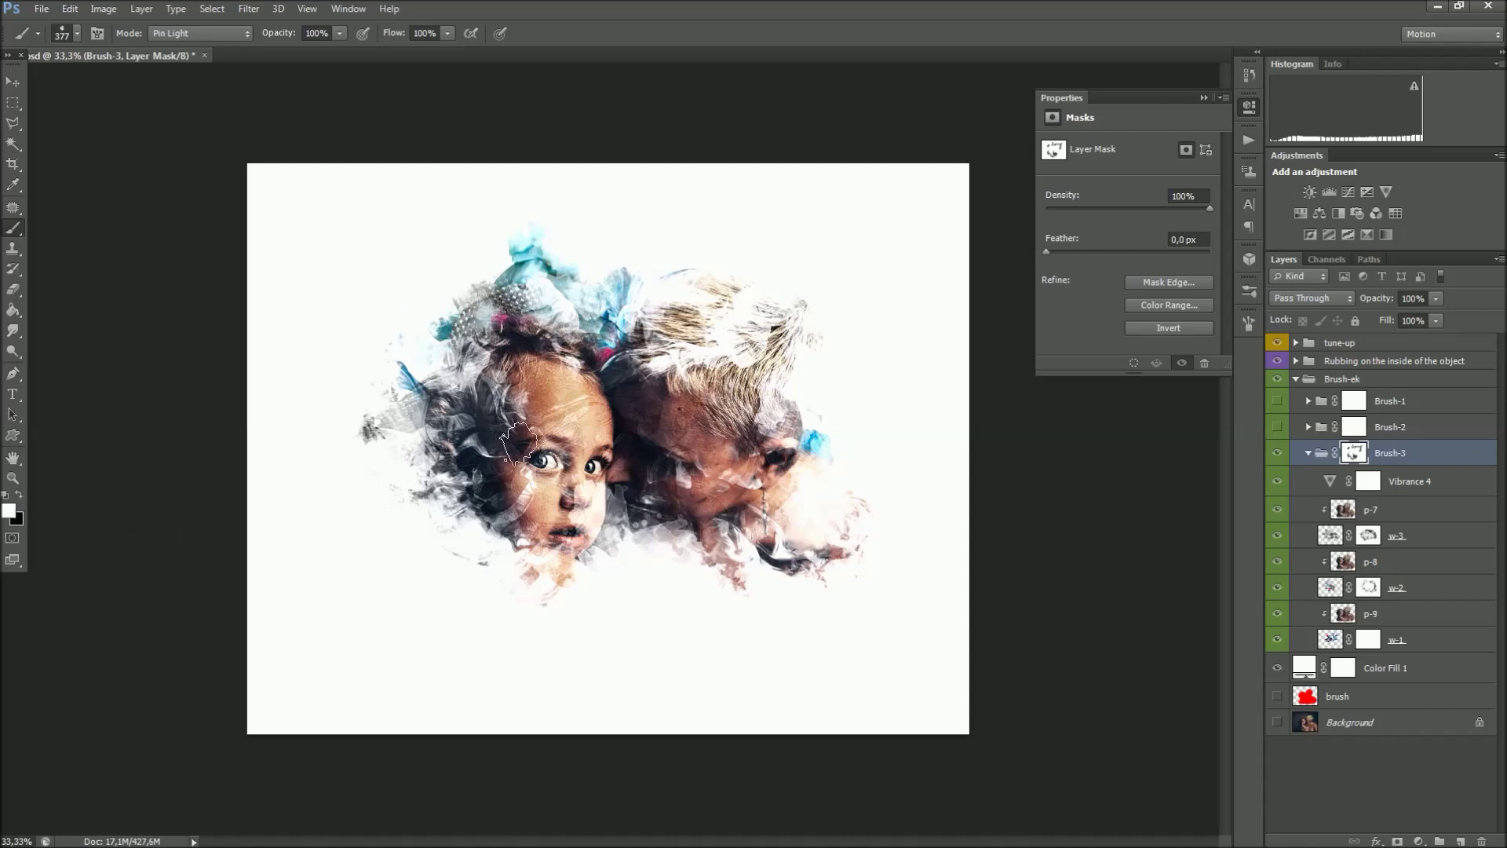
pyautogui.moveTo(605, 510); pyautogui.dragTo(716, 510)
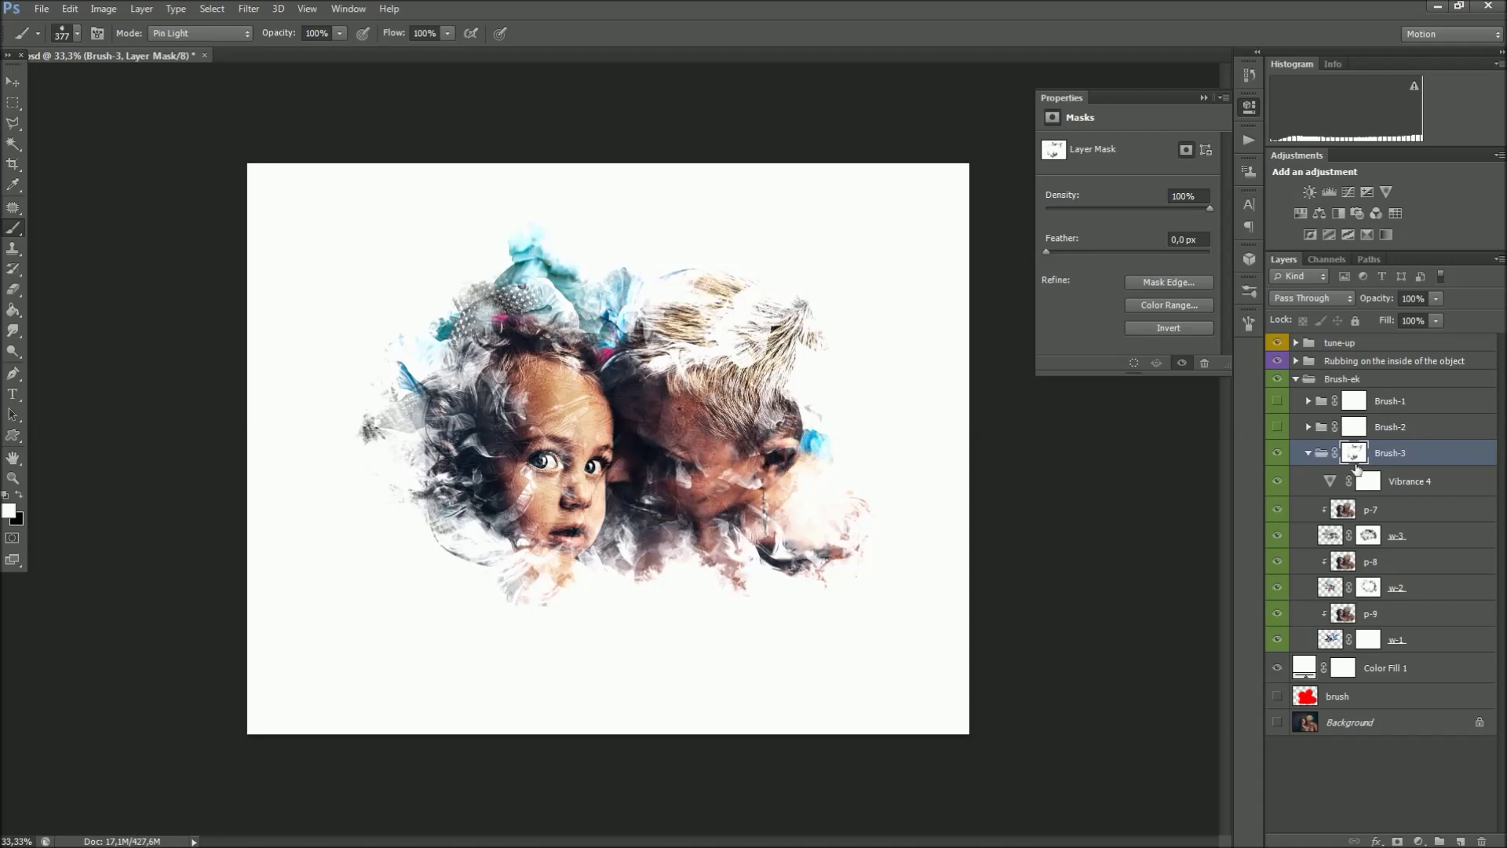
pyautogui.click(1308, 454)
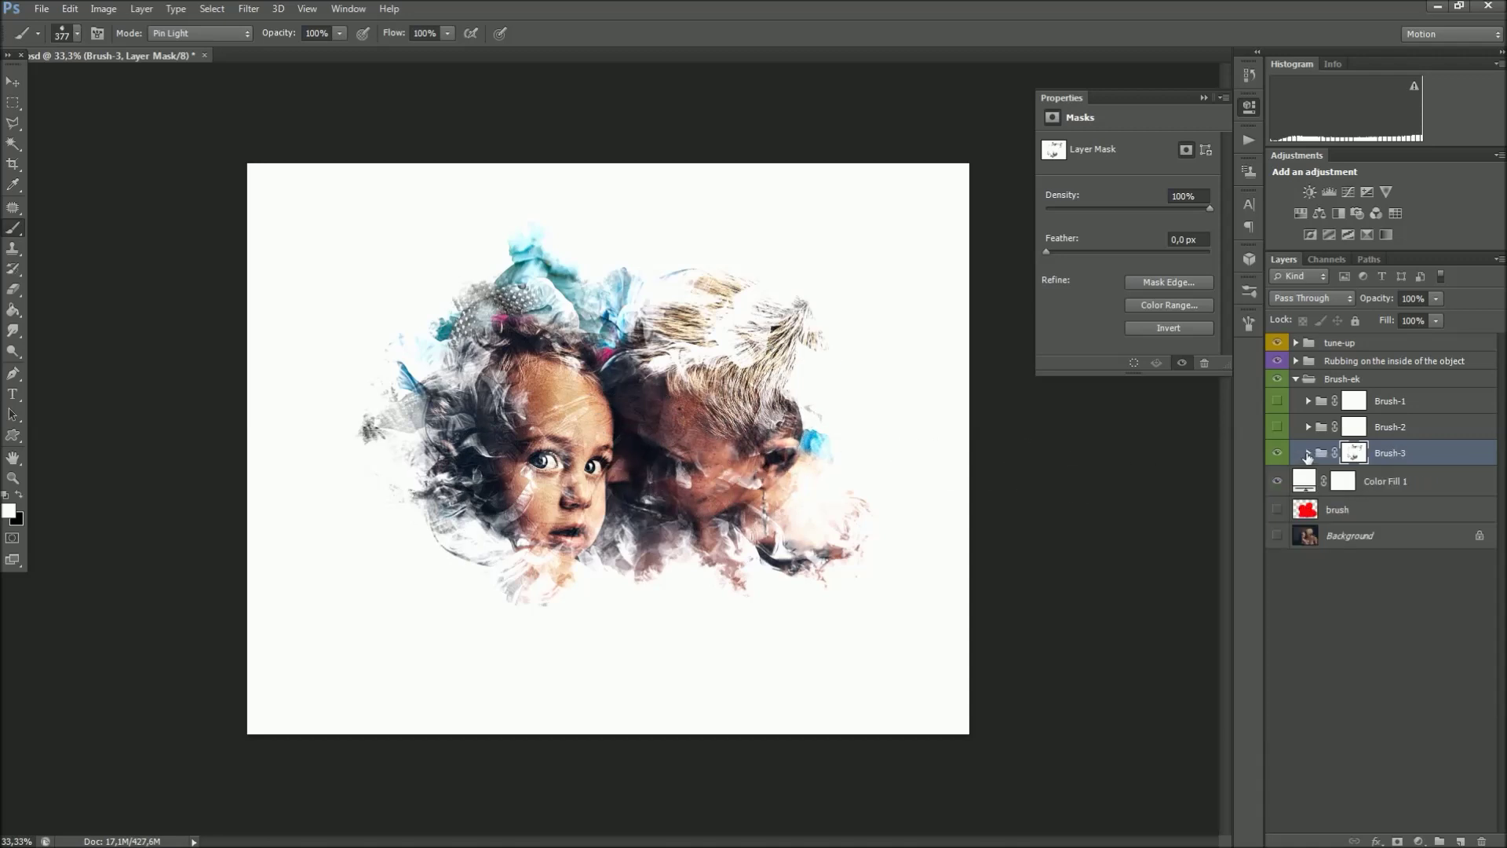
pyautogui.click(1296, 380)
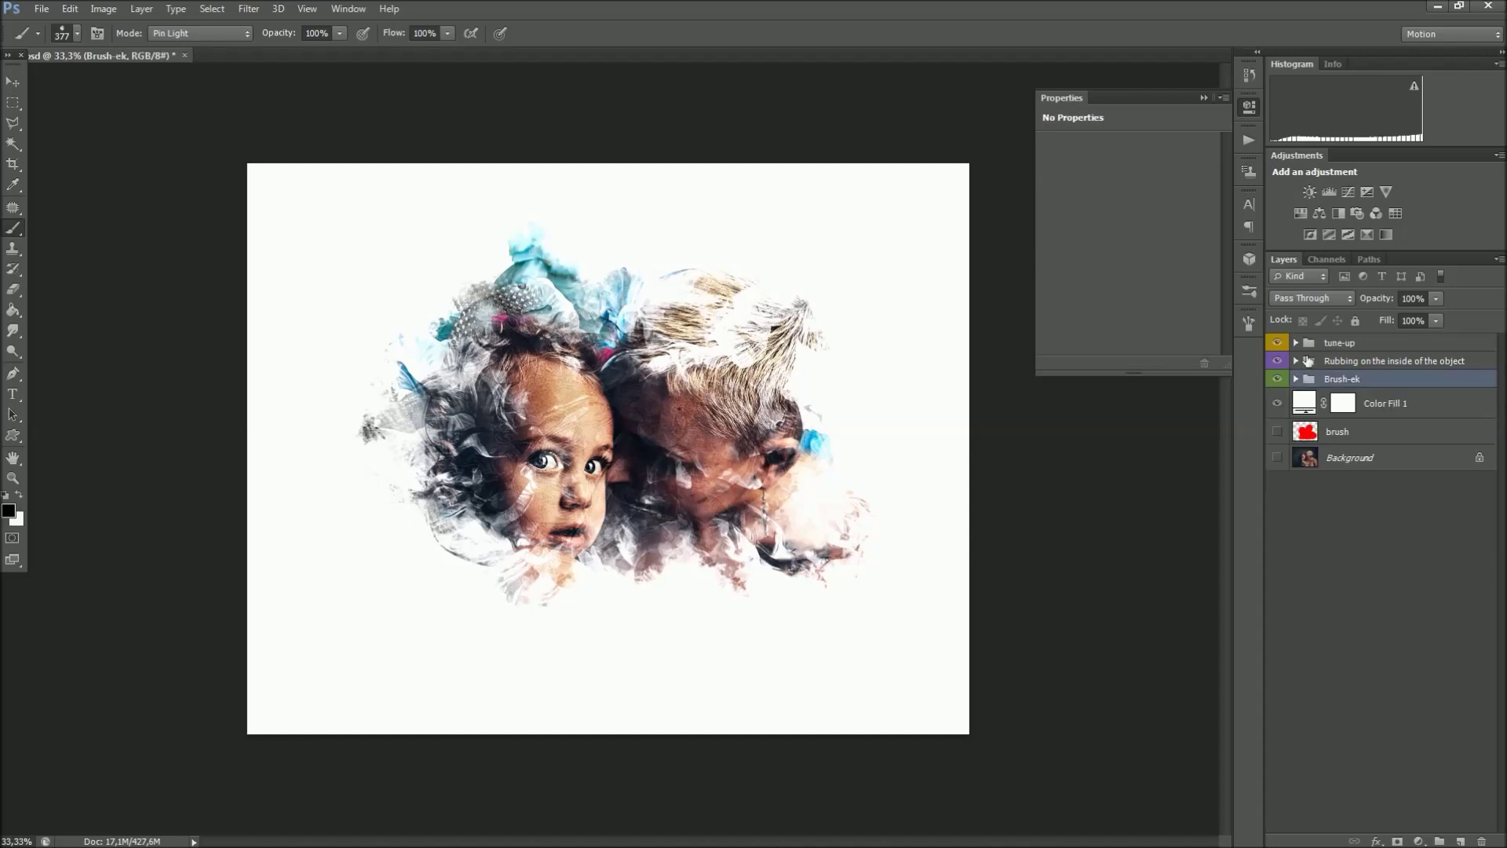